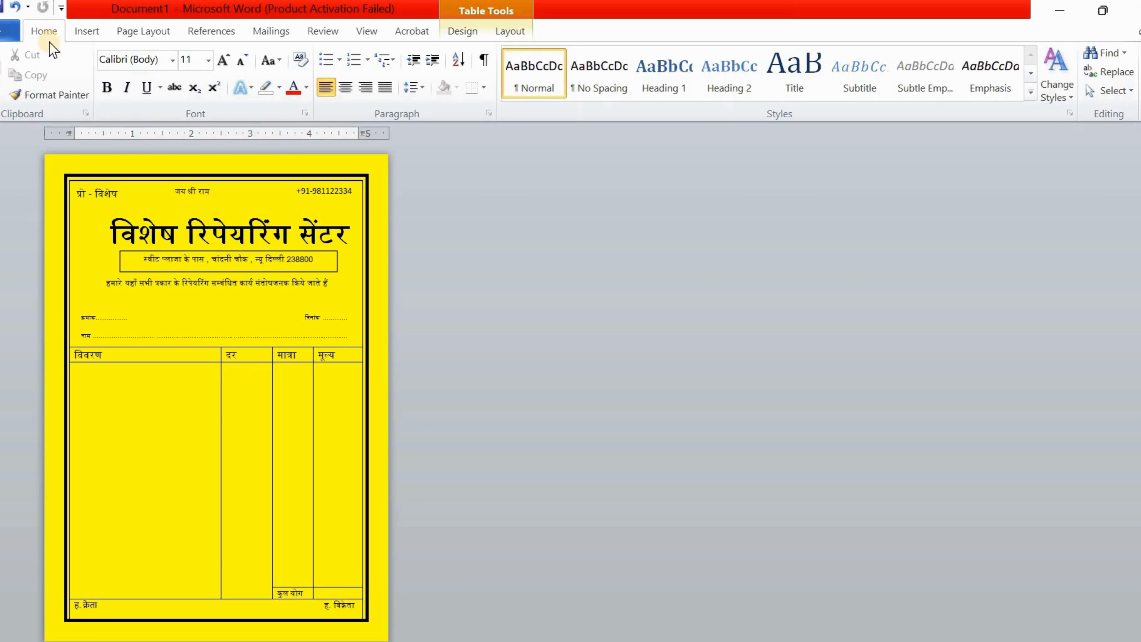
Open the Info page for the finished yellow Hindi repair-centre bill
click(3, 39)
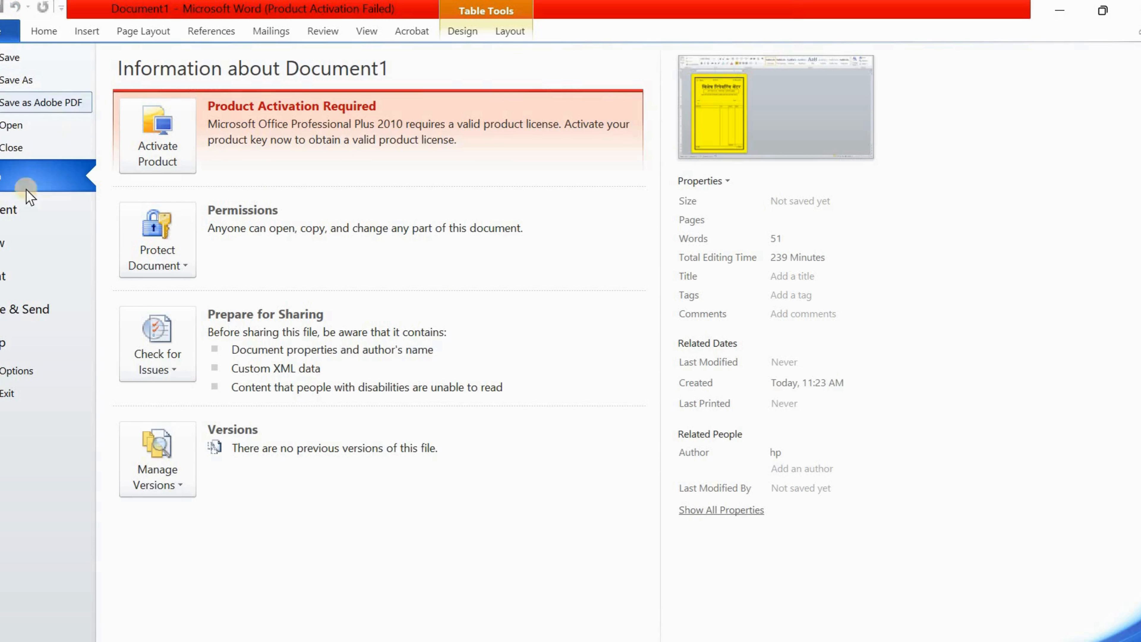
Create a new blank document
click(25, 238)
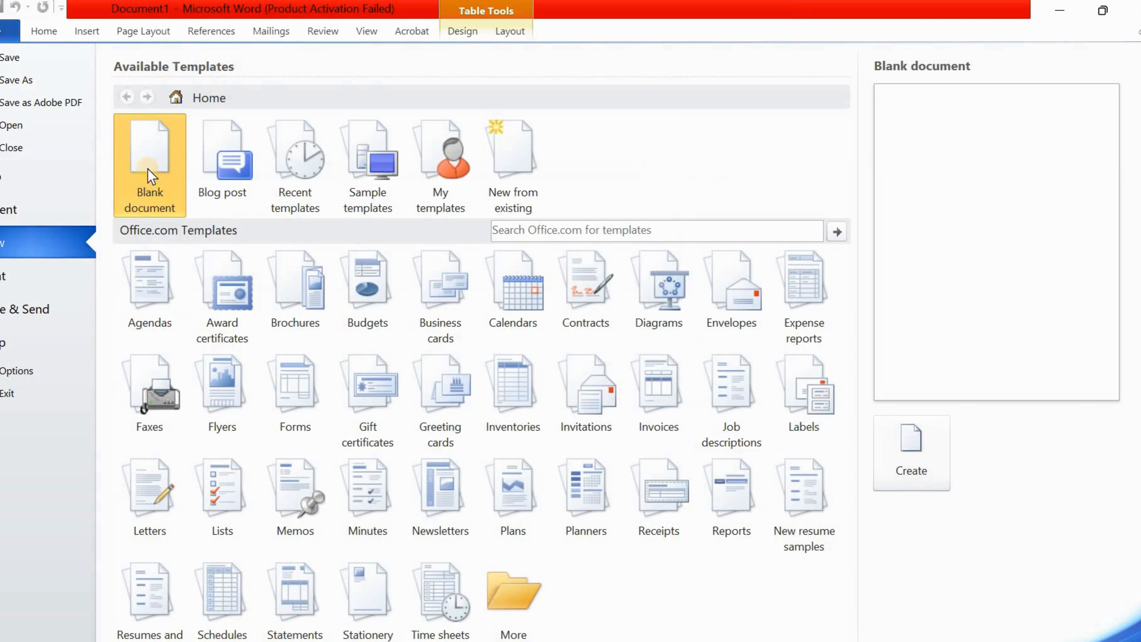
click(155, 153)
click(155, 153)
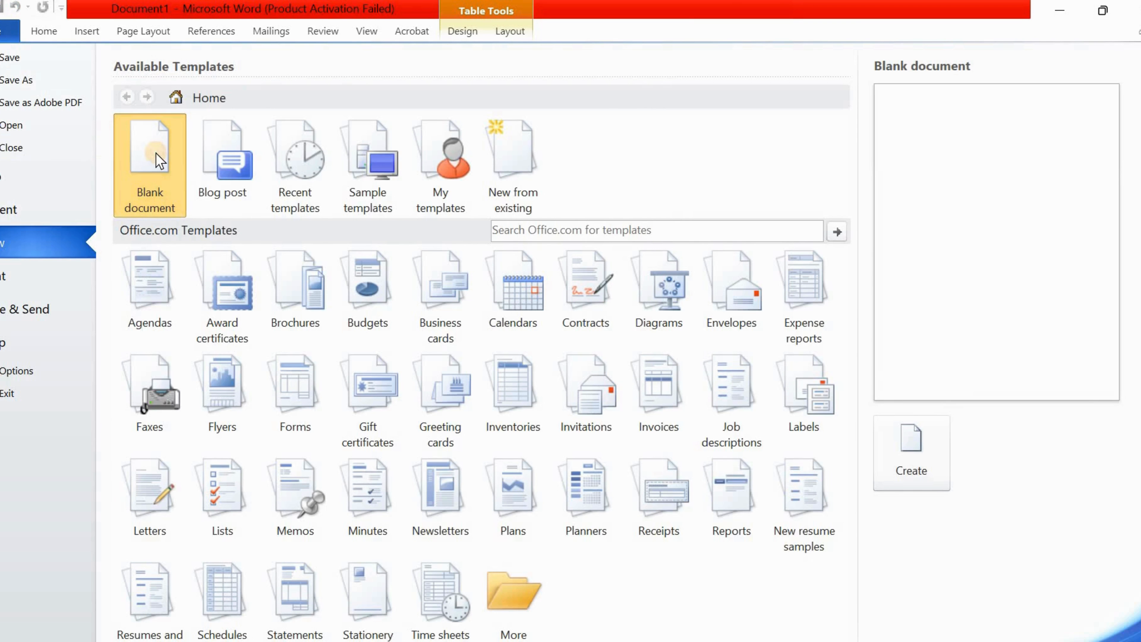
click(143, 32)
Set the page margins to the Narrow preset
click(178, 74)
click(216, 315)
click(88, 74)
click(145, 256)
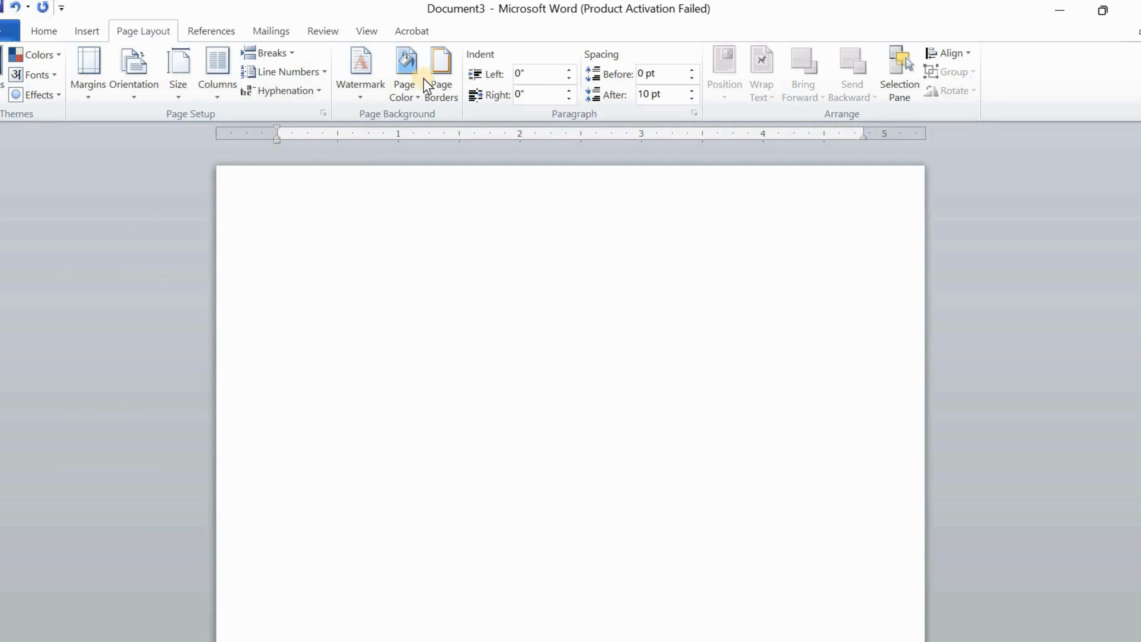
Apply a 4½ pt Box page border to the whole document
click(439, 69)
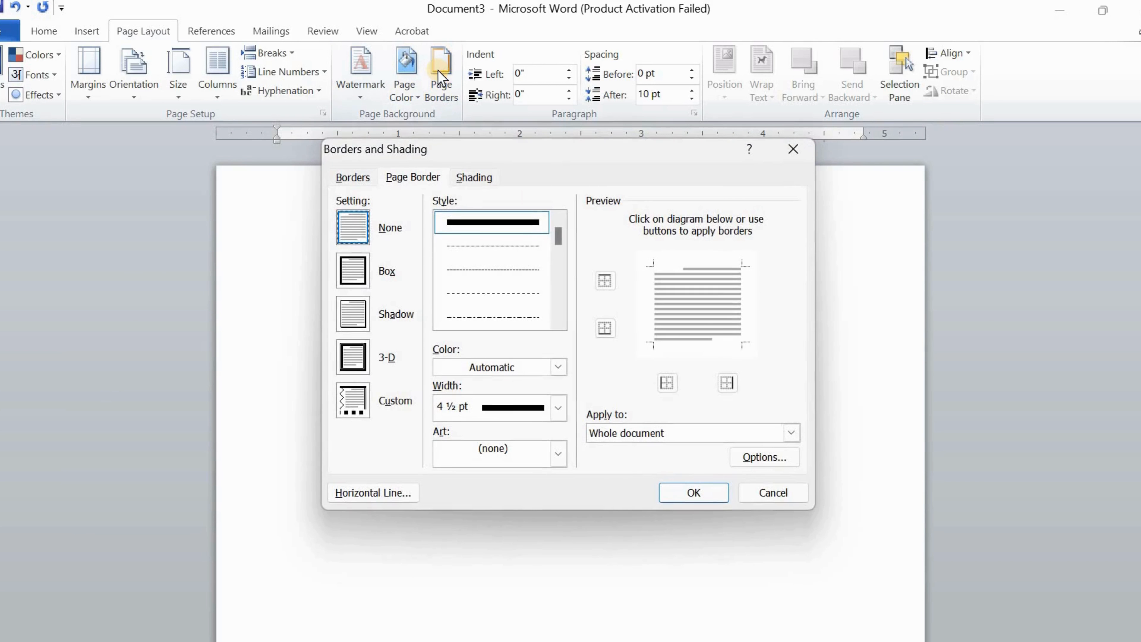
click(347, 273)
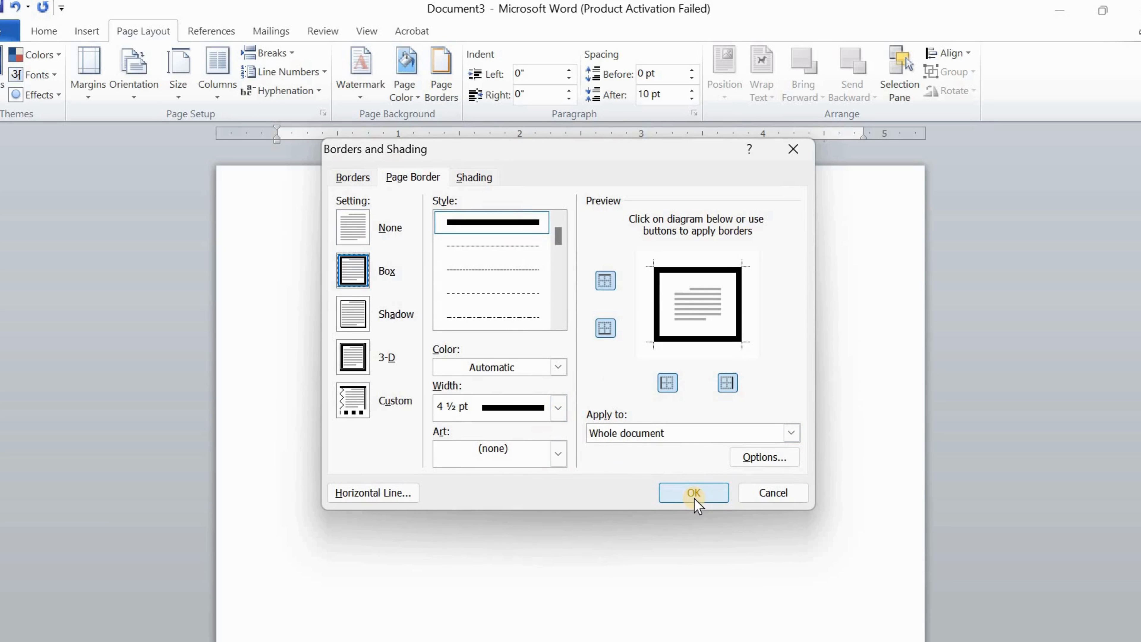
click(557, 408)
click(557, 407)
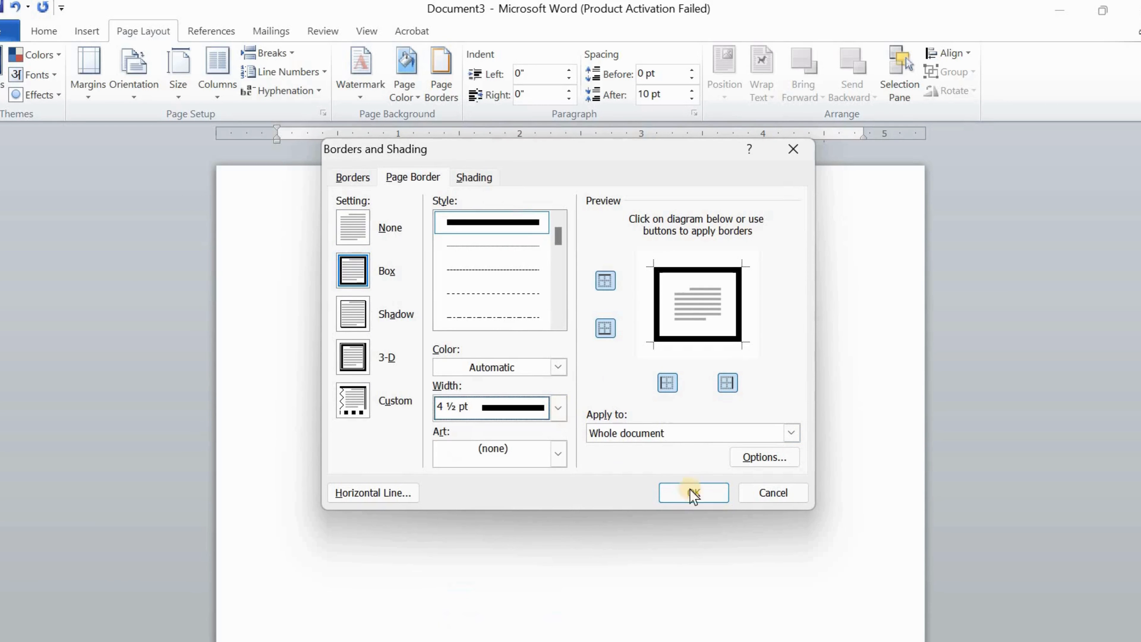
click(695, 492)
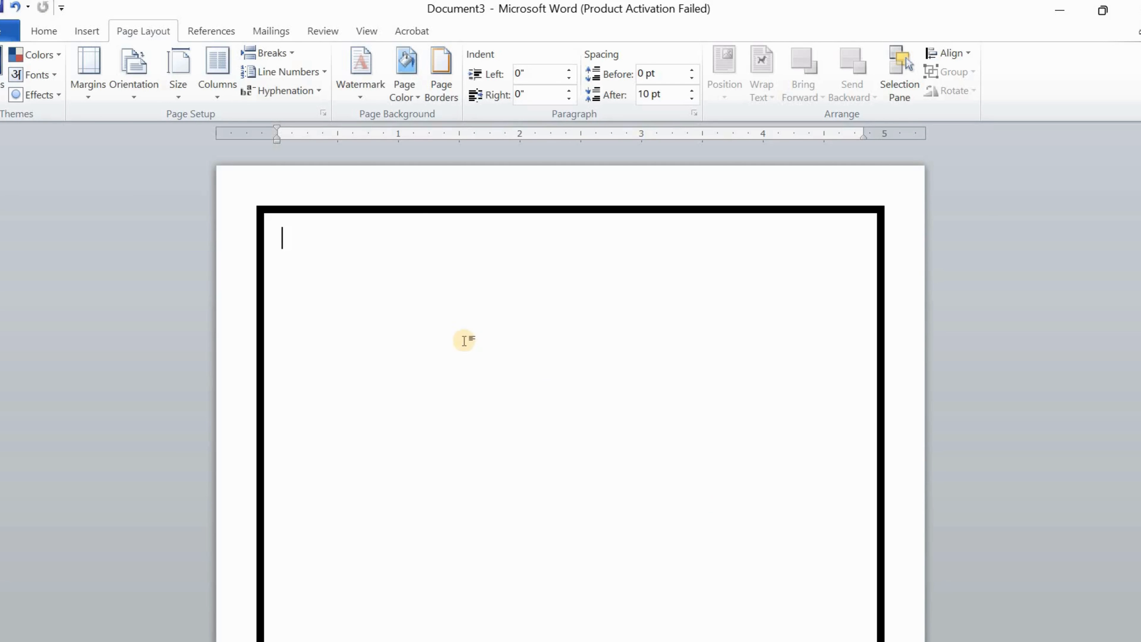
Insert a 4-column by 5-row table on the bordered page
click(84, 27)
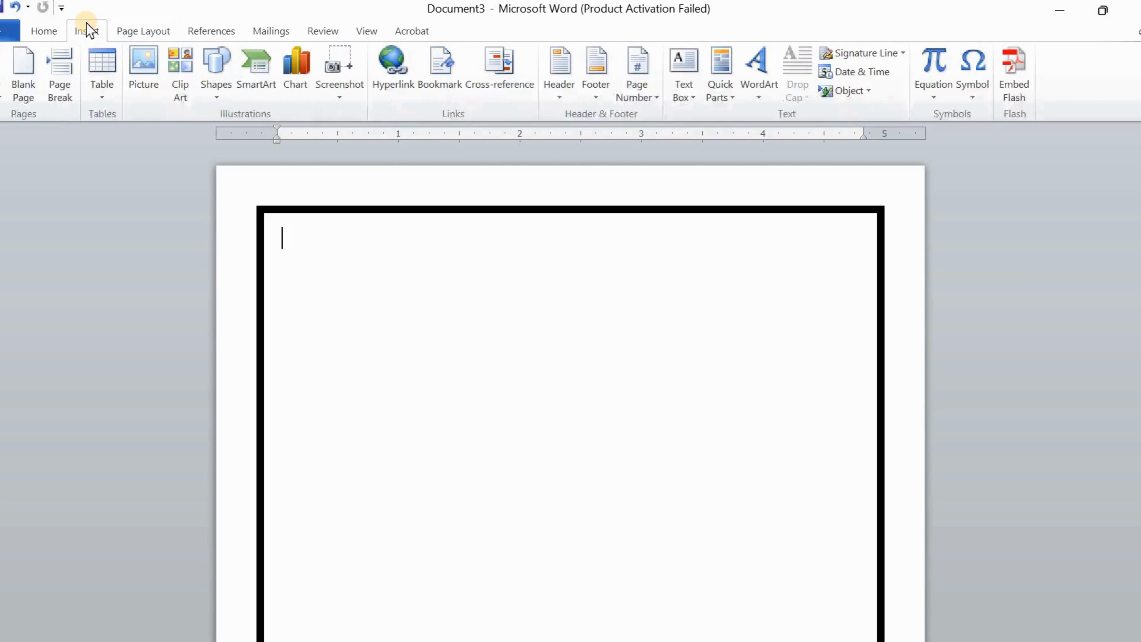
click(101, 74)
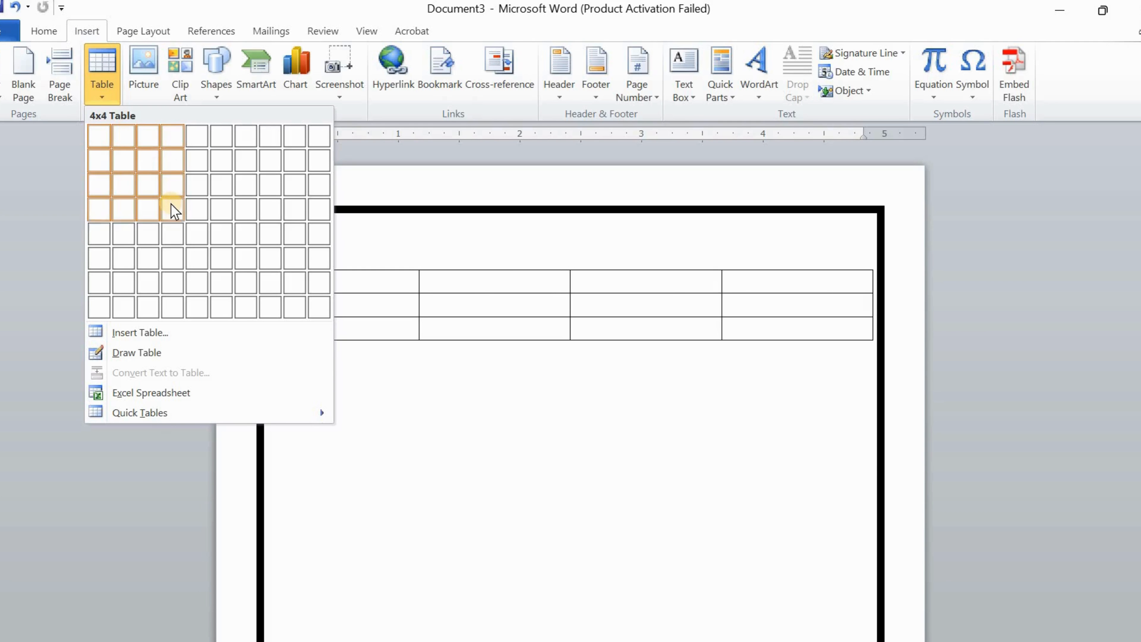
click(170, 227)
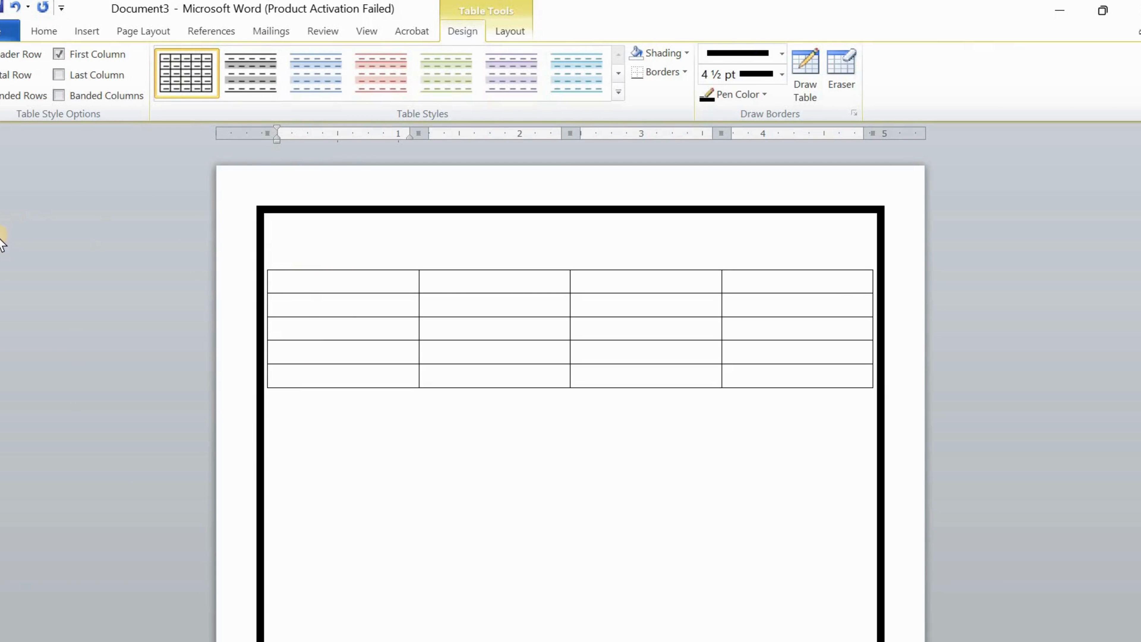
click(306, 250)
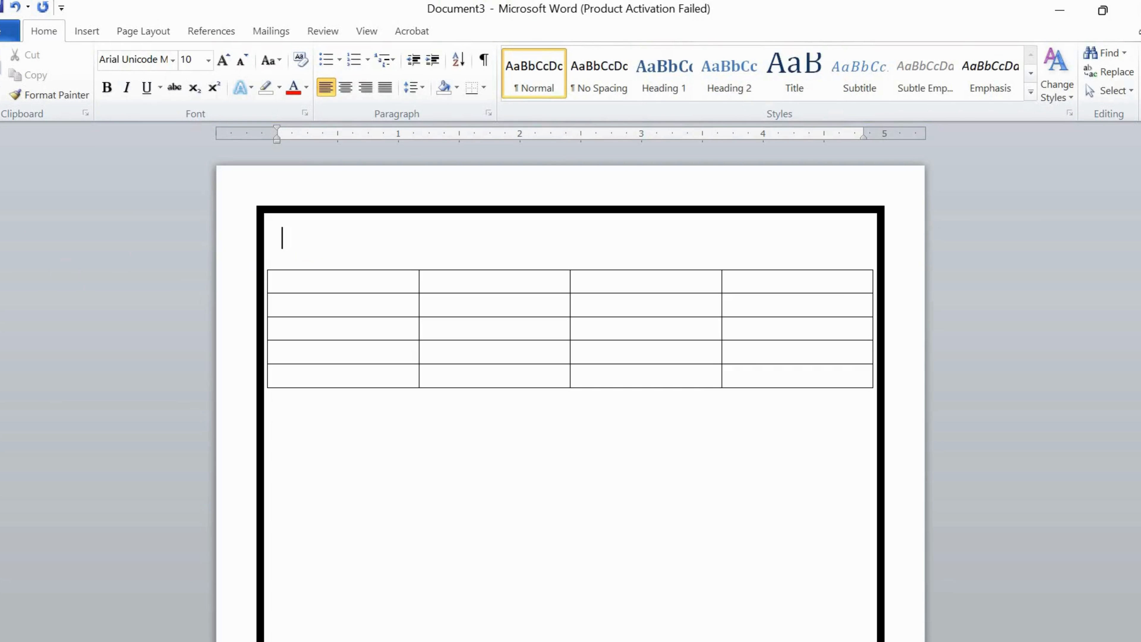
Delete the empty line above the table and stretch the first row much taller
drag(1, 227, 1, 211)
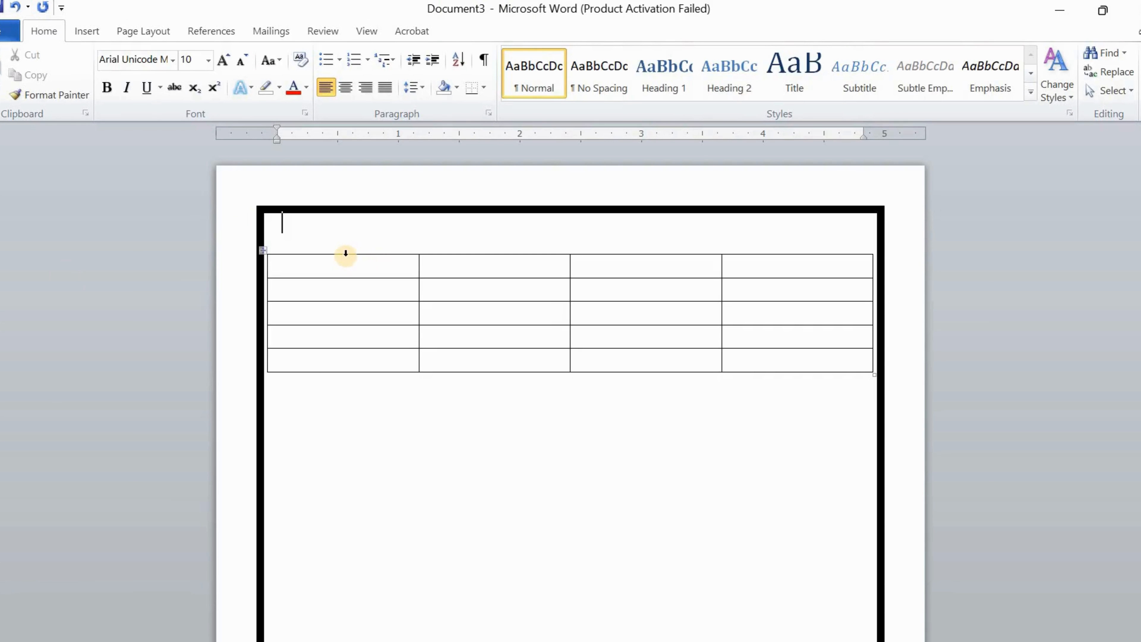
key(Delete)
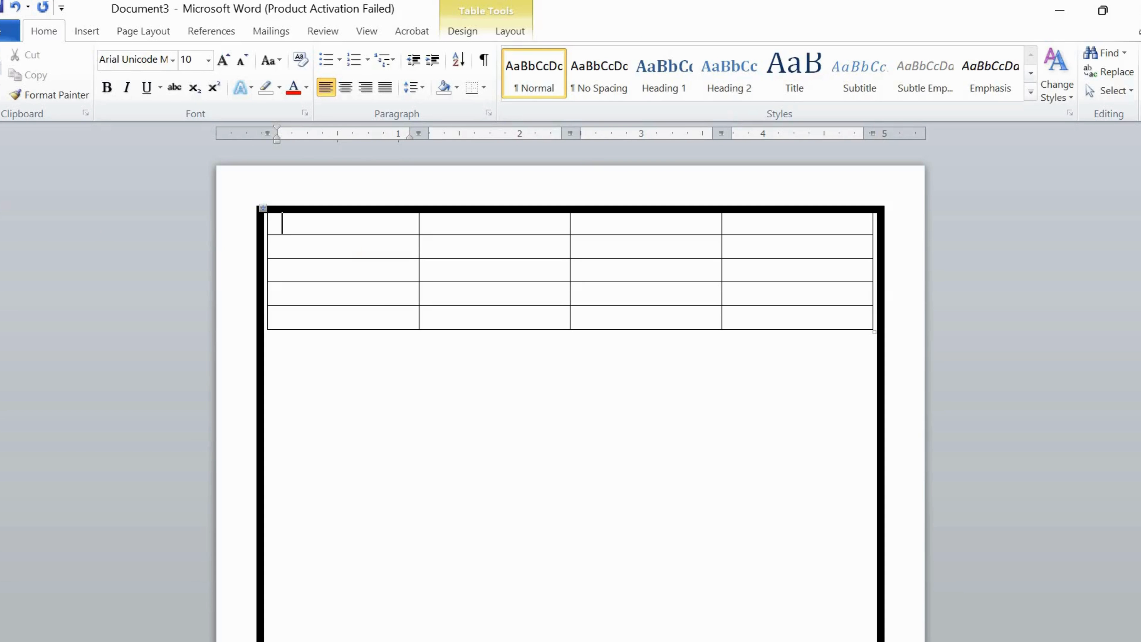
drag(1, 211, 1, 219)
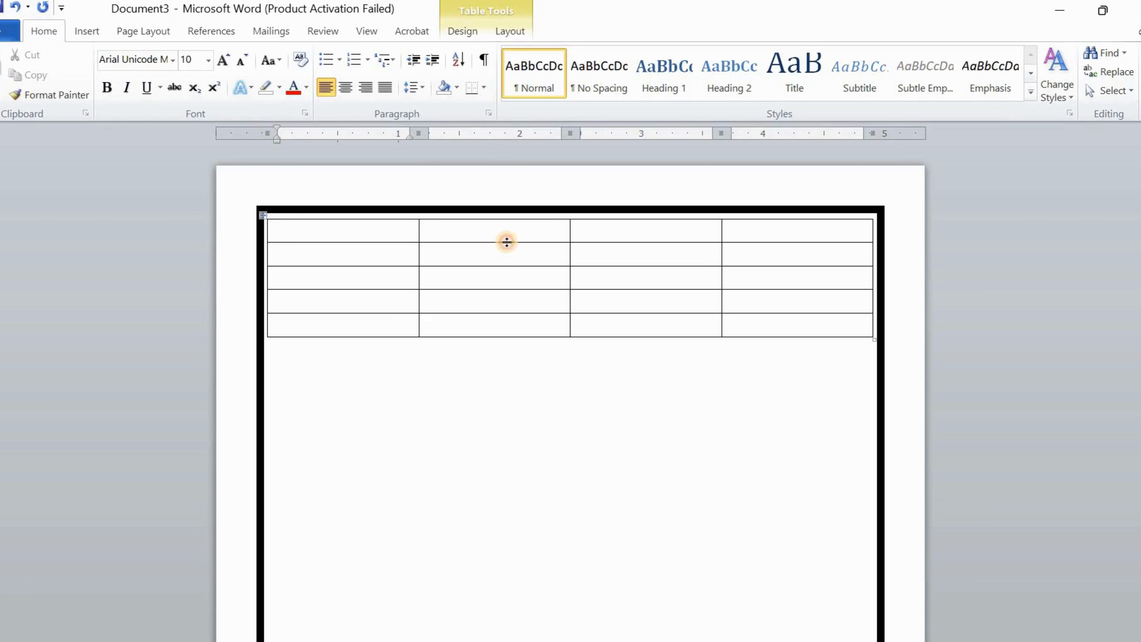
drag(499, 242, 502, 460)
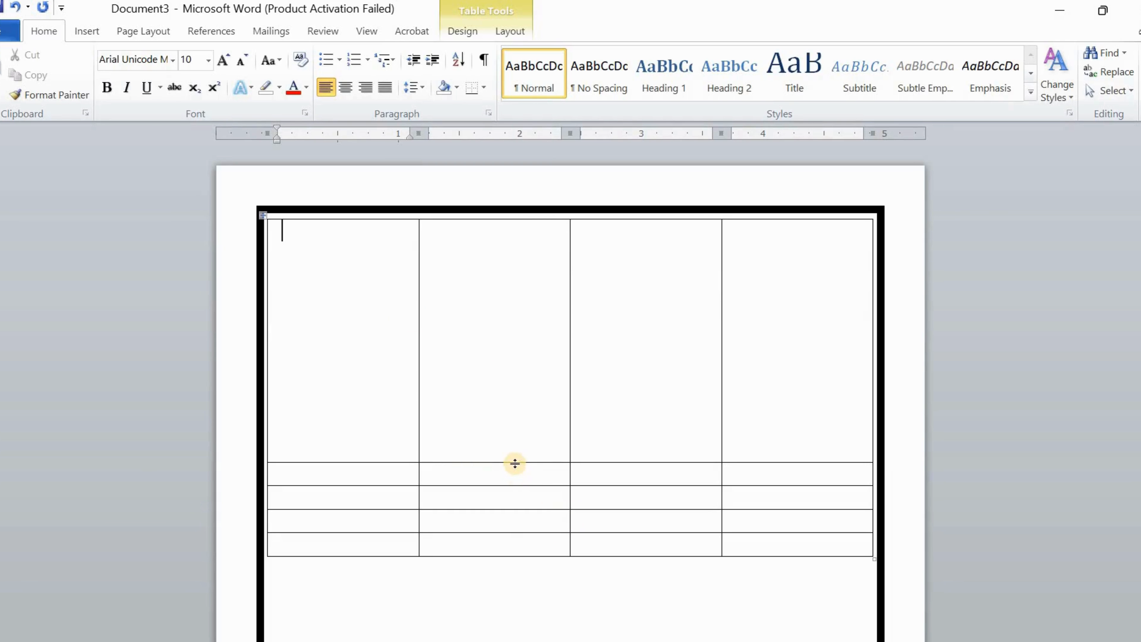
drag(515, 463, 515, 480)
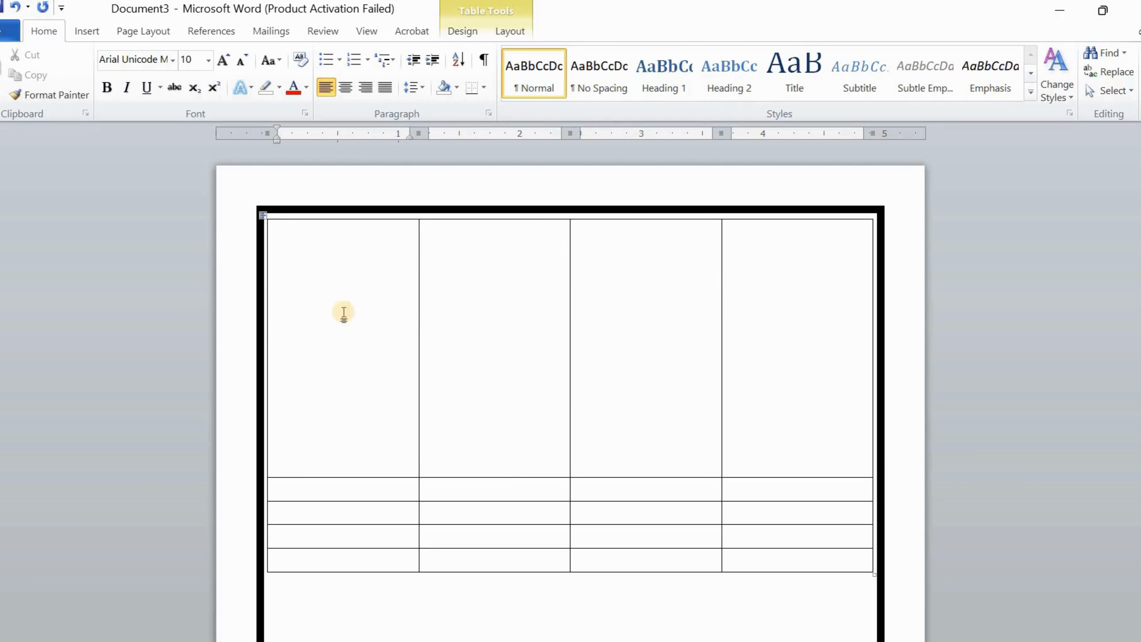
Erase the first row's column dividers so it becomes one full-width cell
click(461, 30)
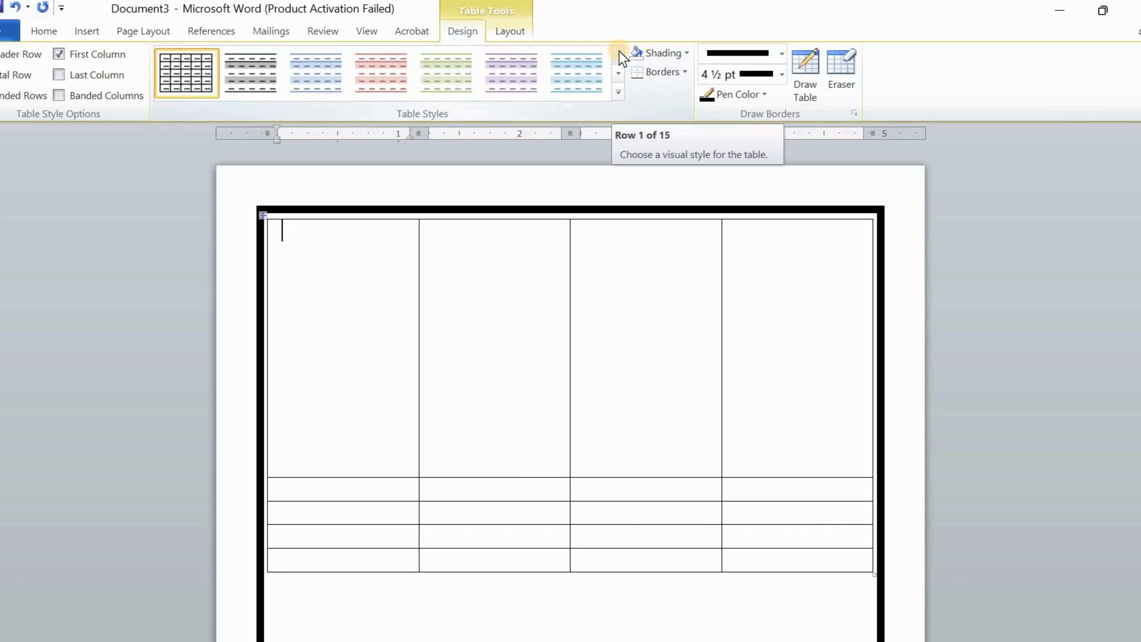
click(845, 77)
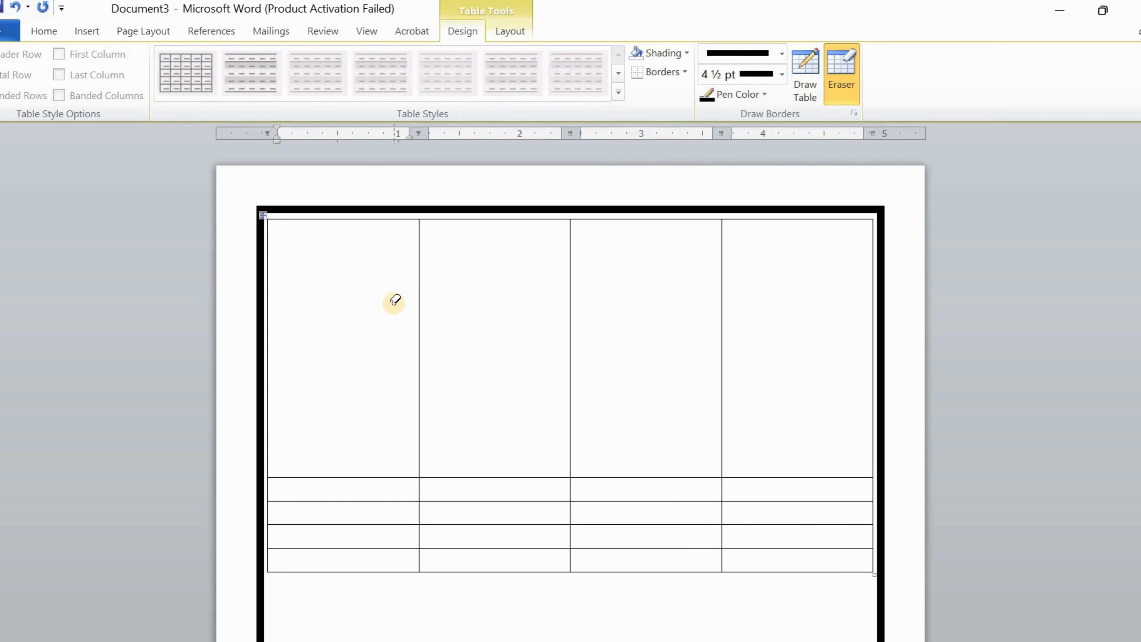
mouse_move(481, 309)
mouse_down()
mouse_move(780, 310)
mouse_move(769, 309)
mouse_up()
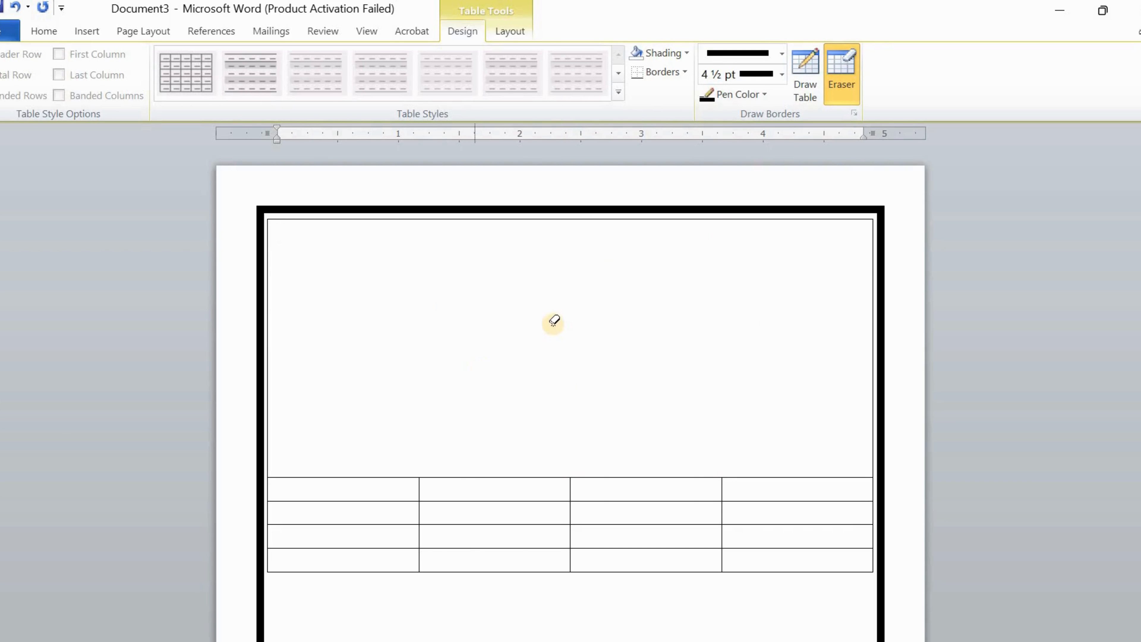
click(843, 71)
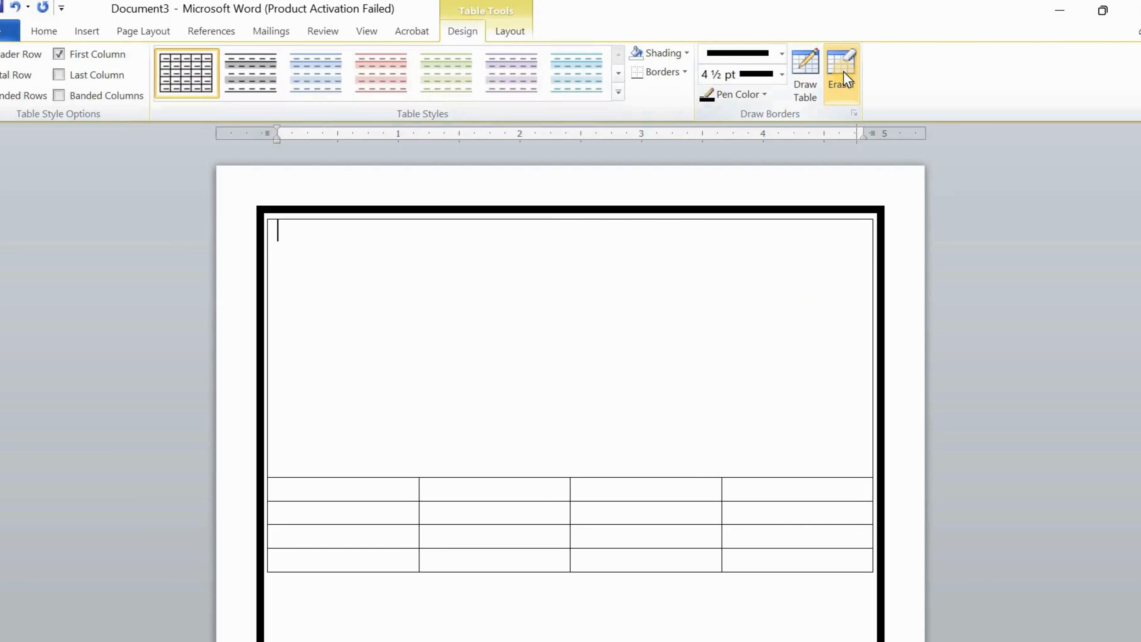
click(42, 31)
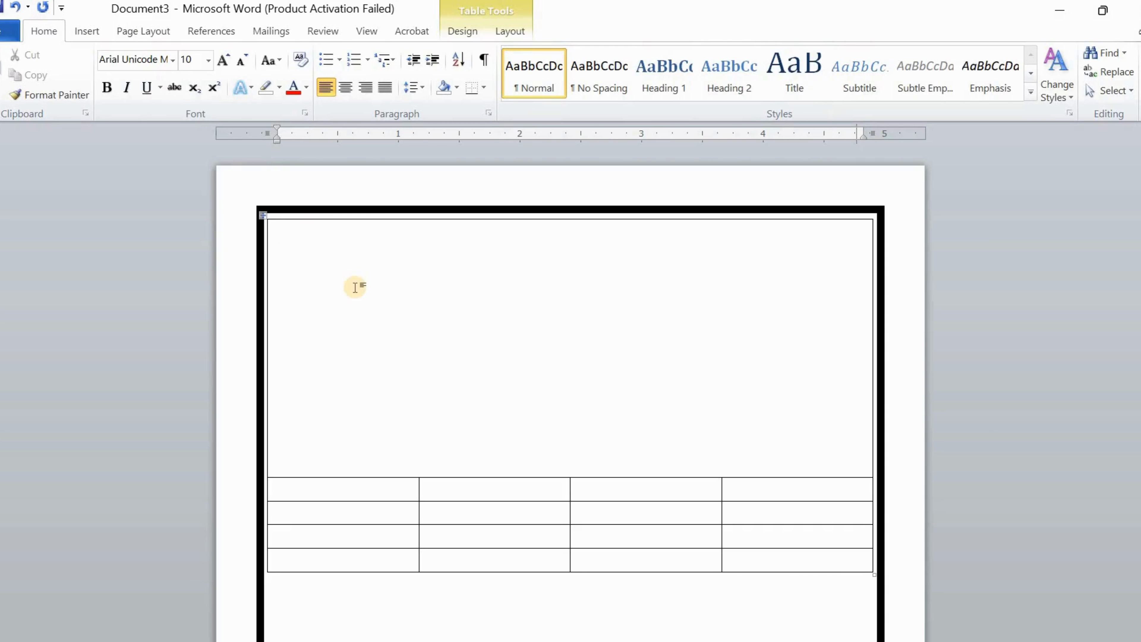
Draw a text box in the big cell's top-left and enter the proprietor's name in Hindi
click(84, 30)
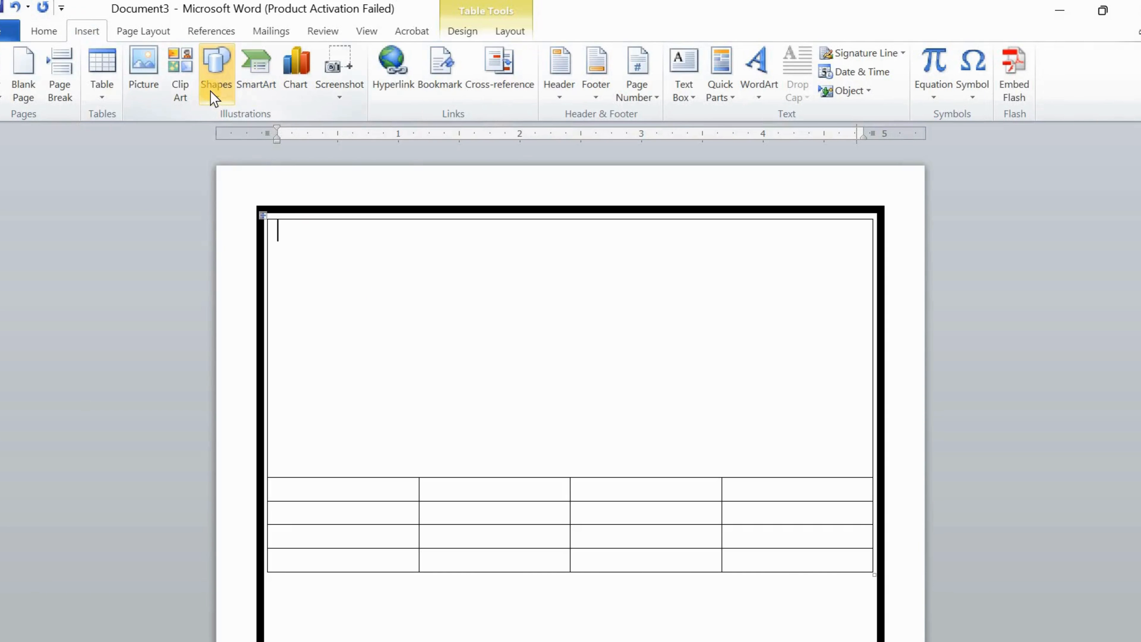
click(215, 90)
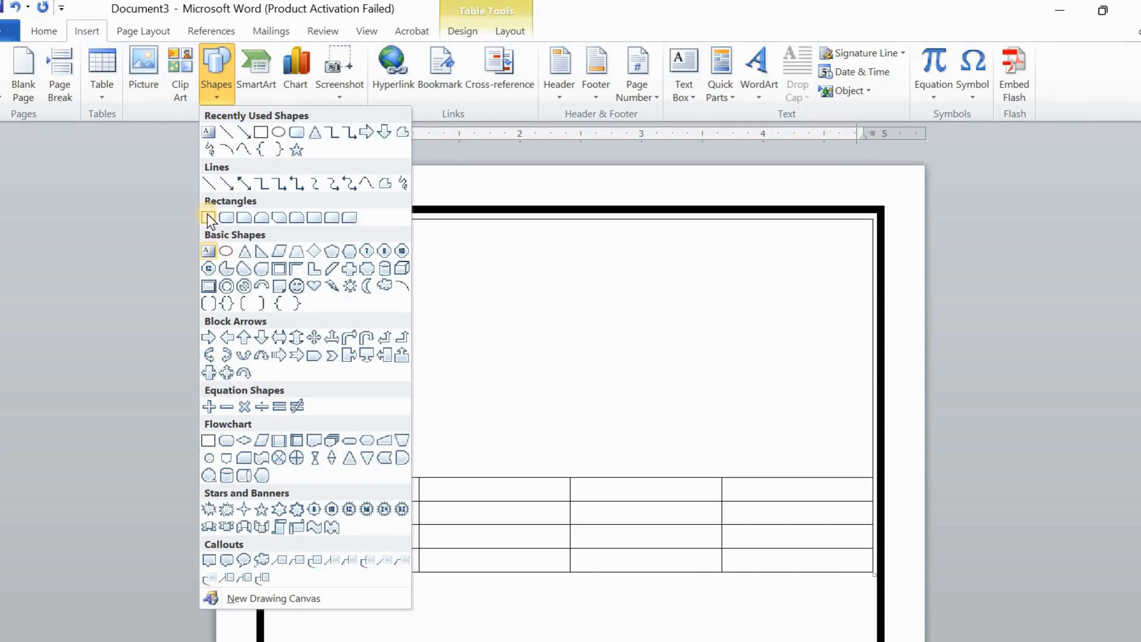
click(207, 254)
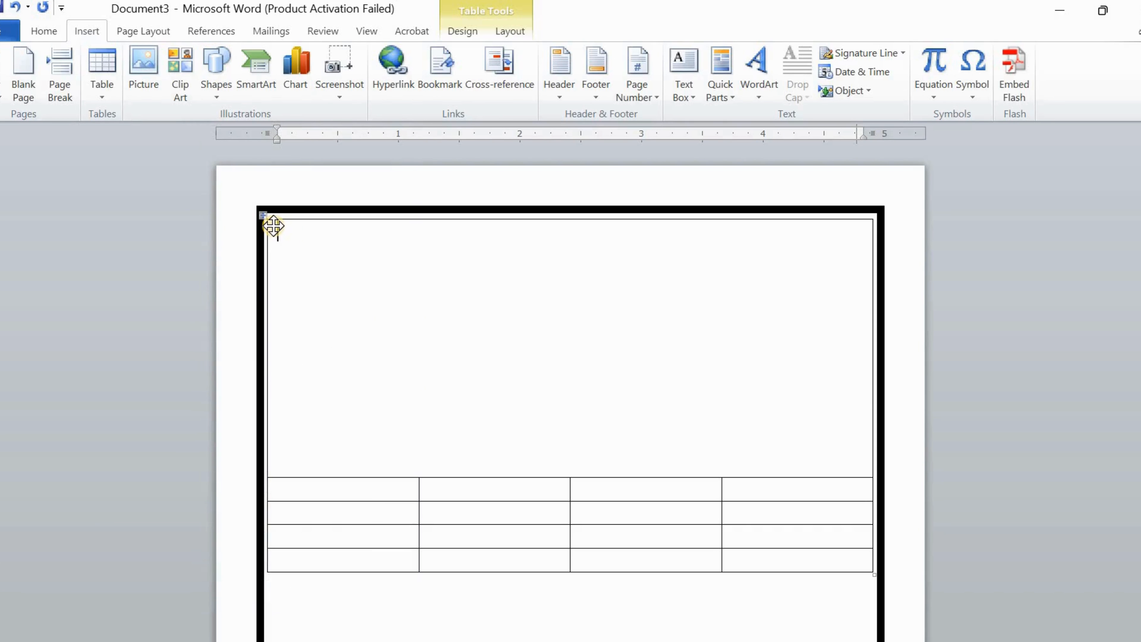
mouse_move(273, 226)
mouse_down()
mouse_move(344, 262)
mouse_move(449, 259)
mouse_up()
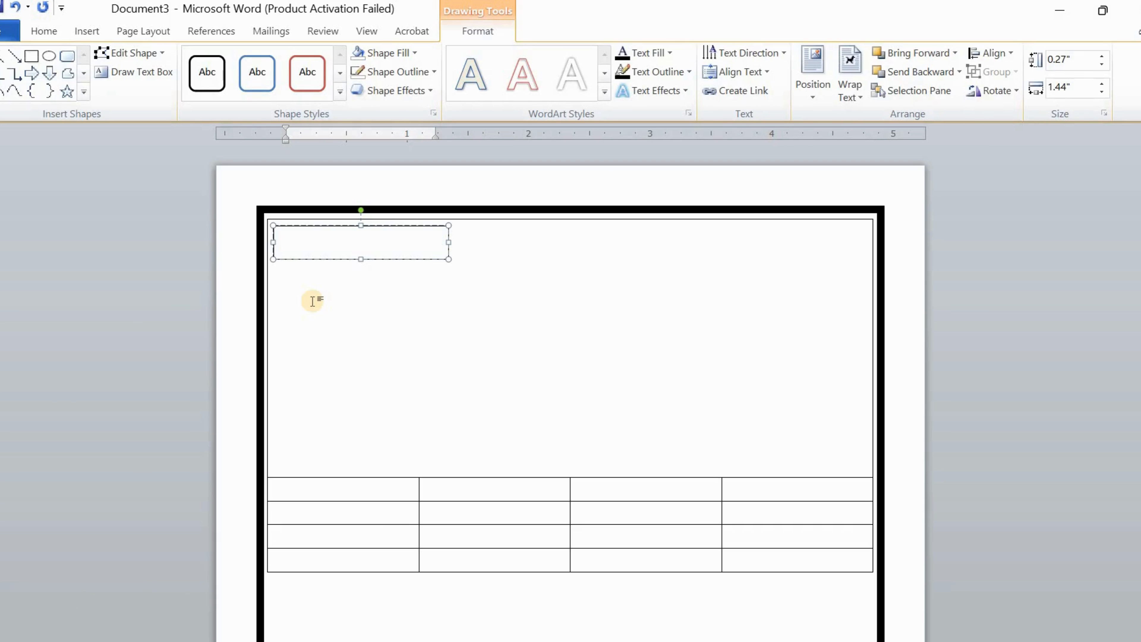
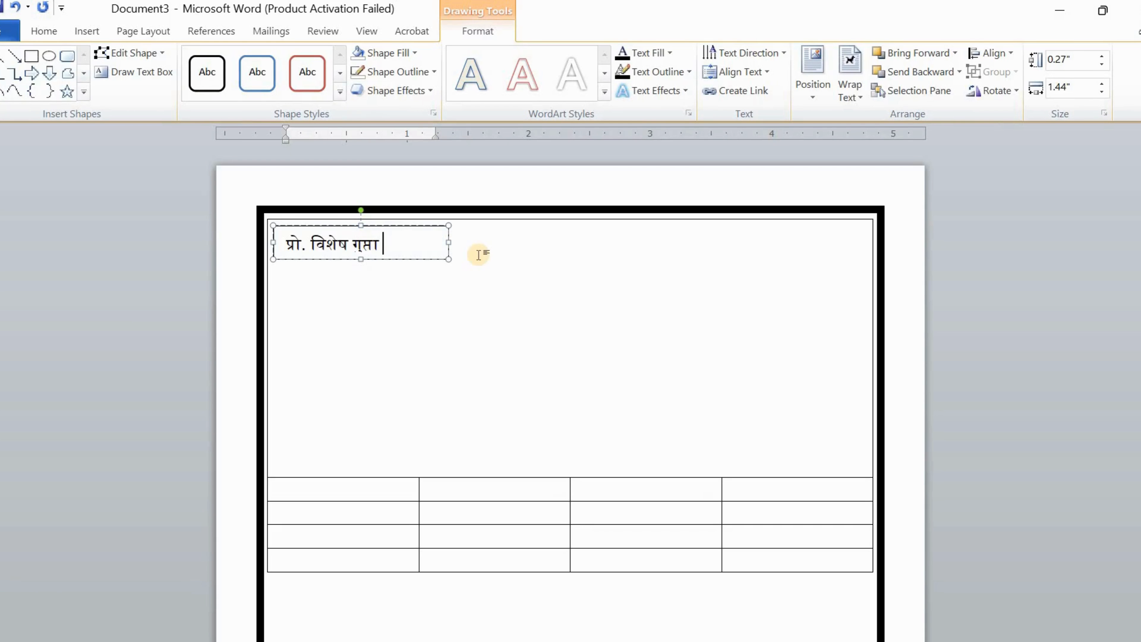
click(479, 255)
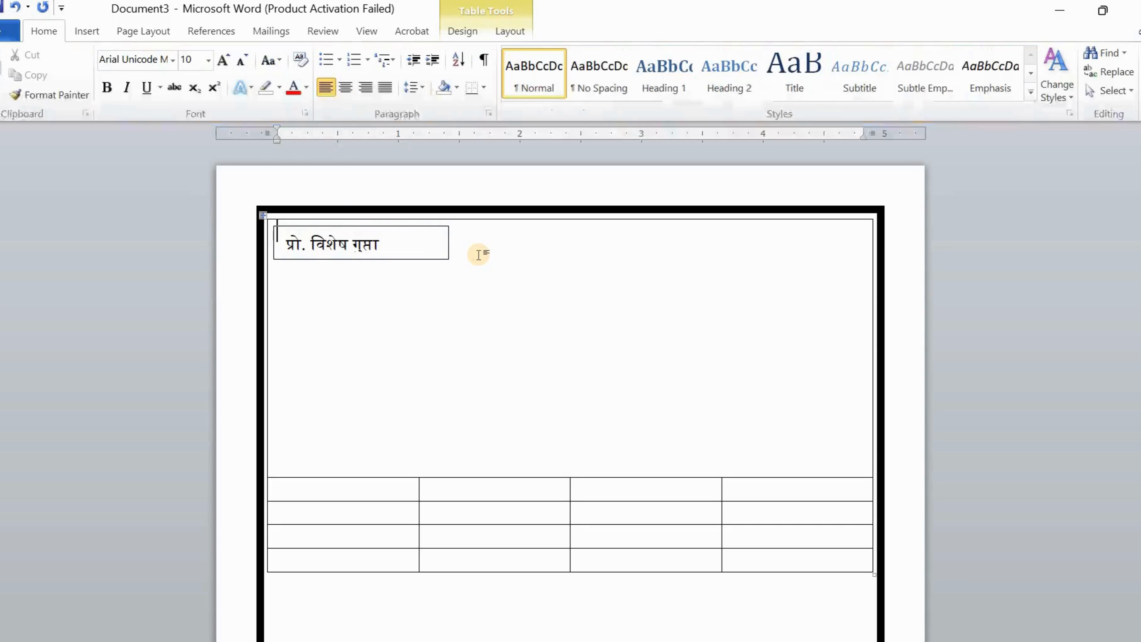
Set the name text box to No Outline and No Fill
click(381, 227)
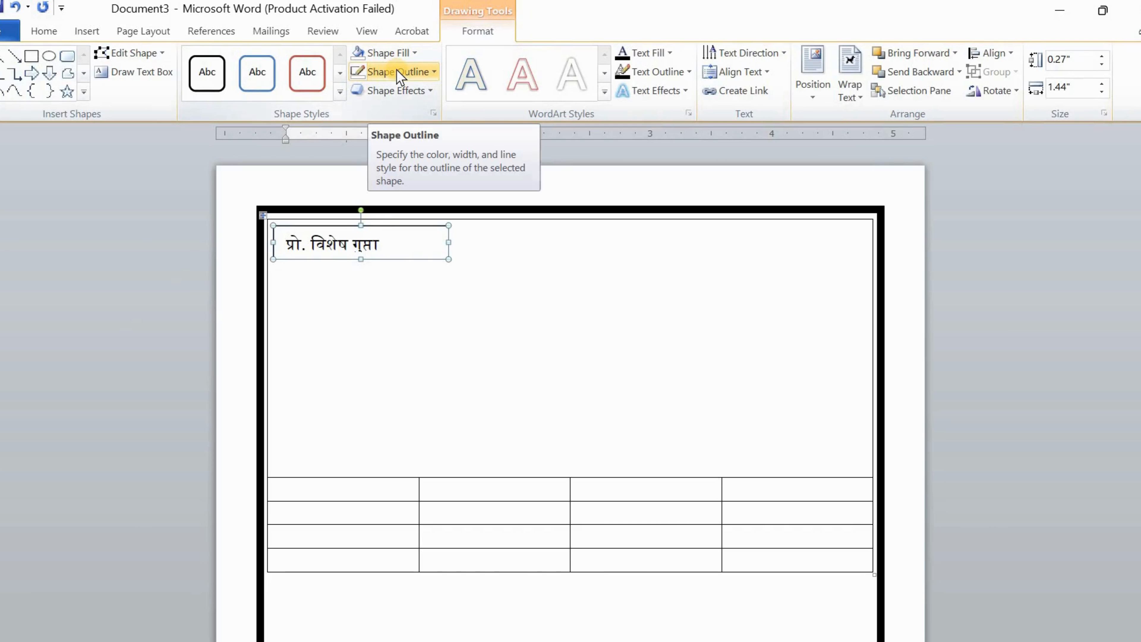
click(397, 71)
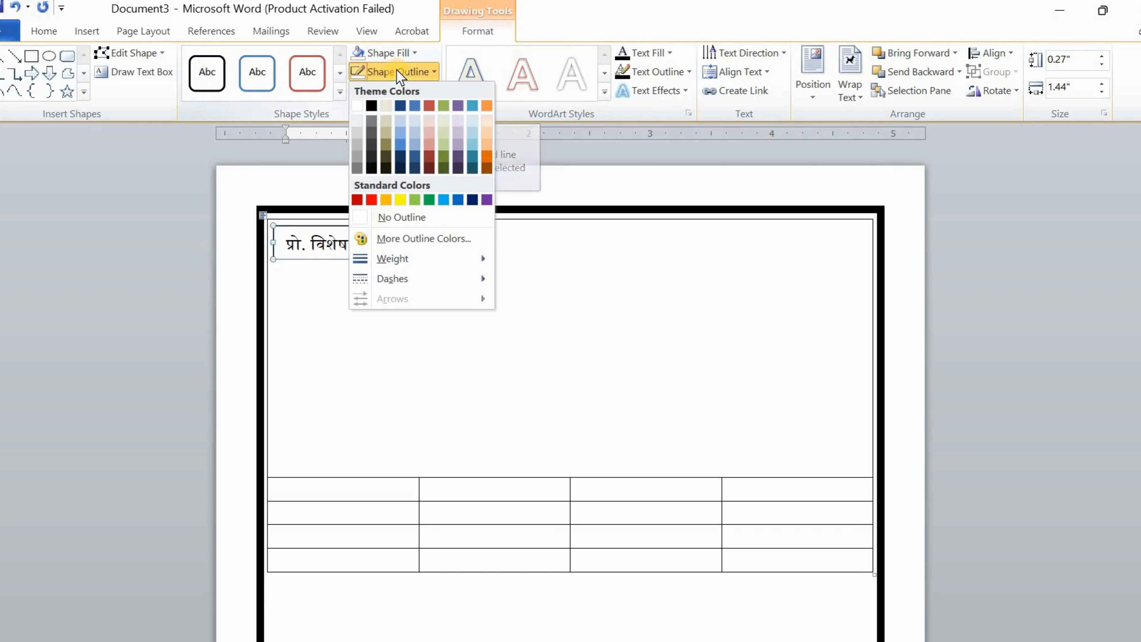
click(402, 217)
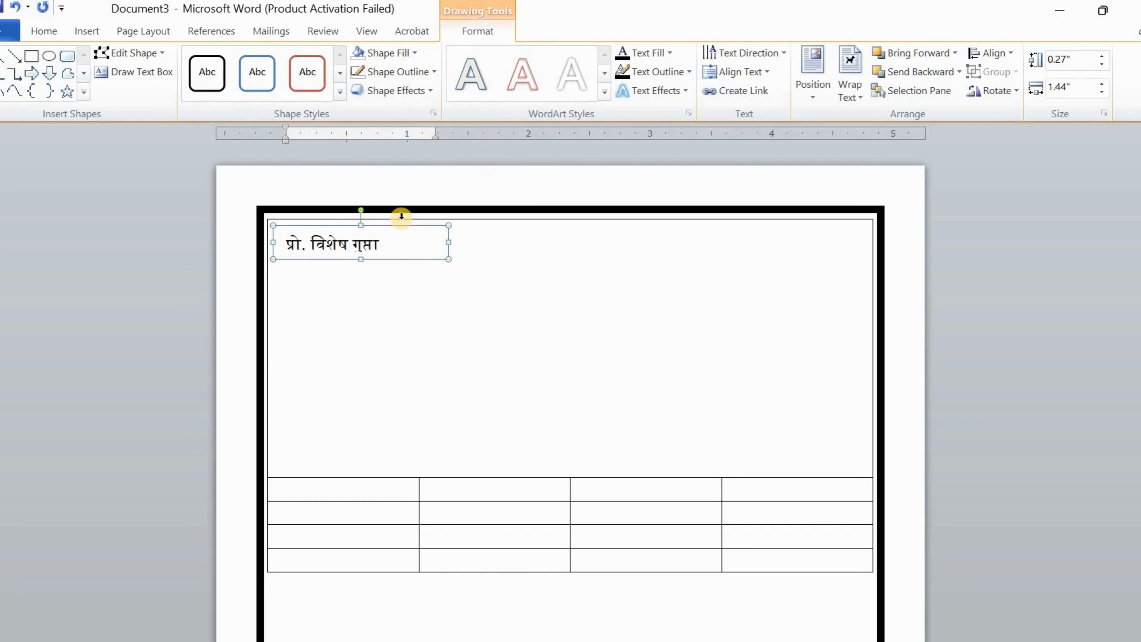
click(403, 63)
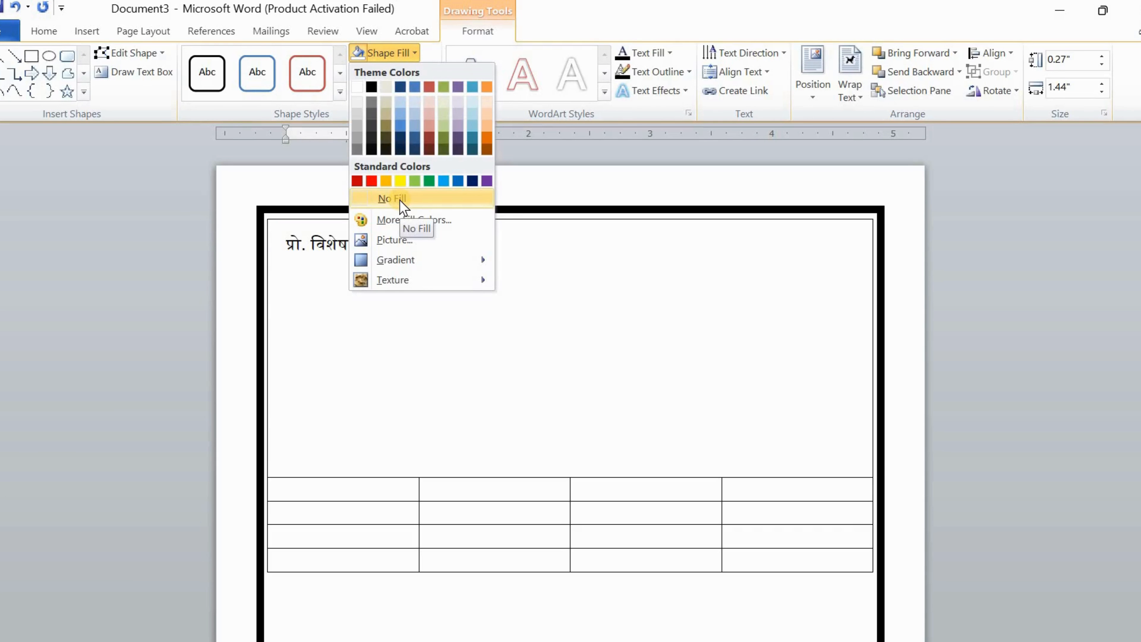
click(434, 198)
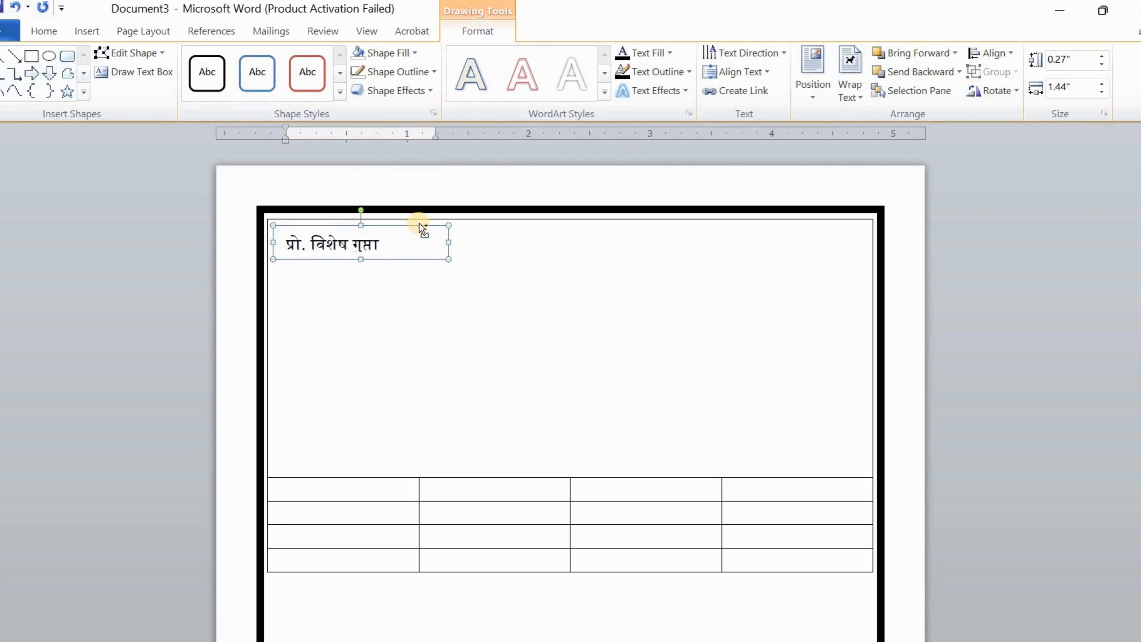
Narrow the name text box to 1.13" so it fits the name
drag(423, 229, 419, 224)
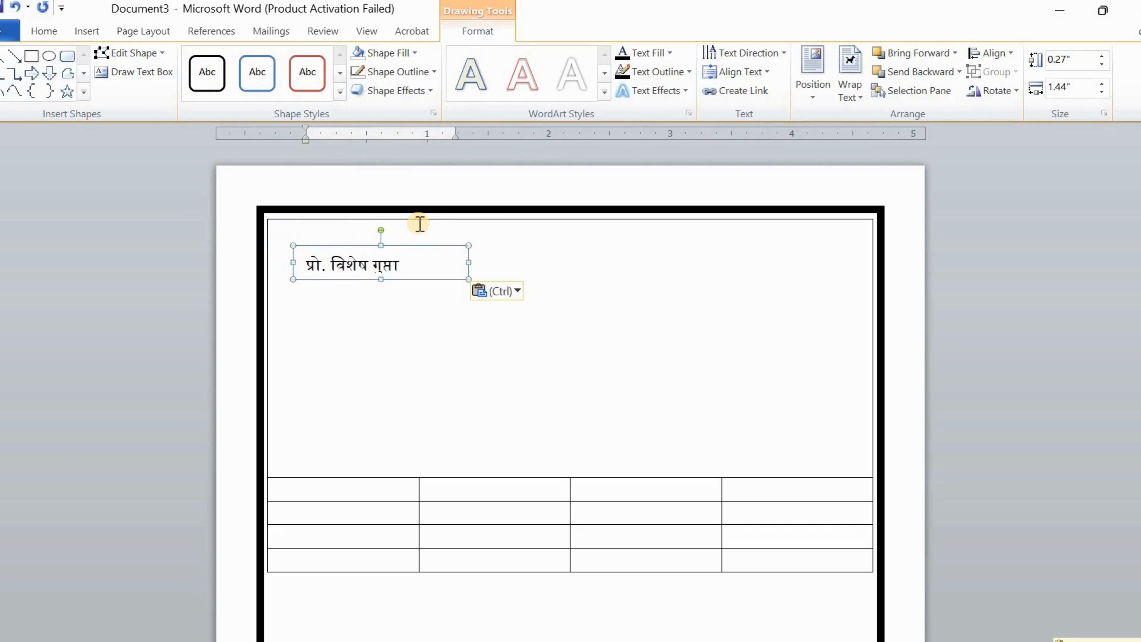
key(ctrl+z)
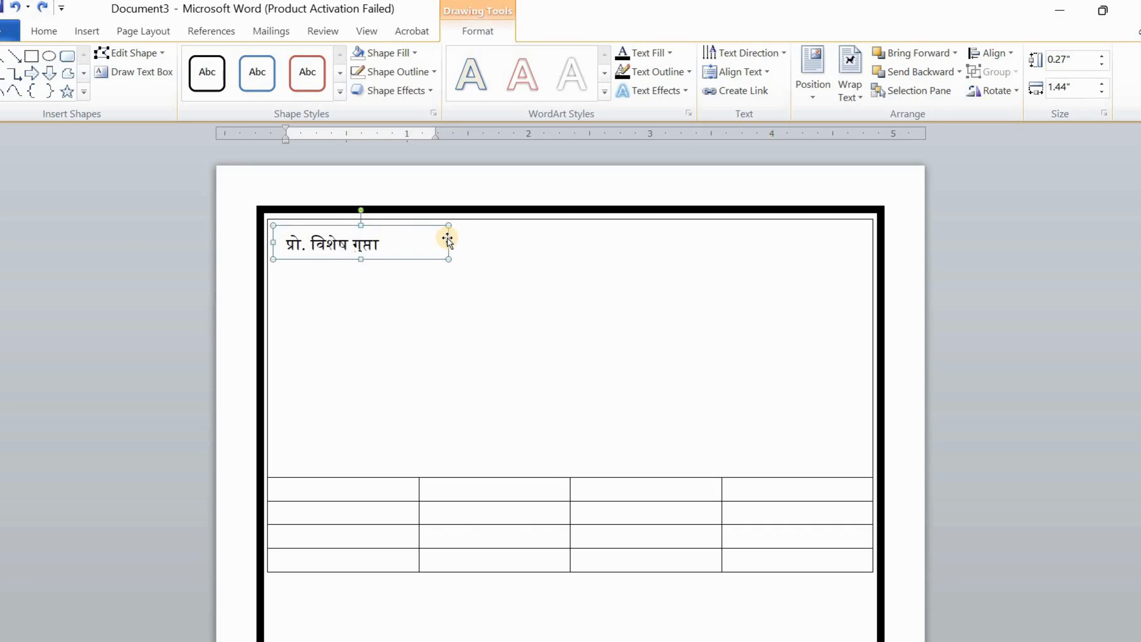
drag(447, 240, 412, 242)
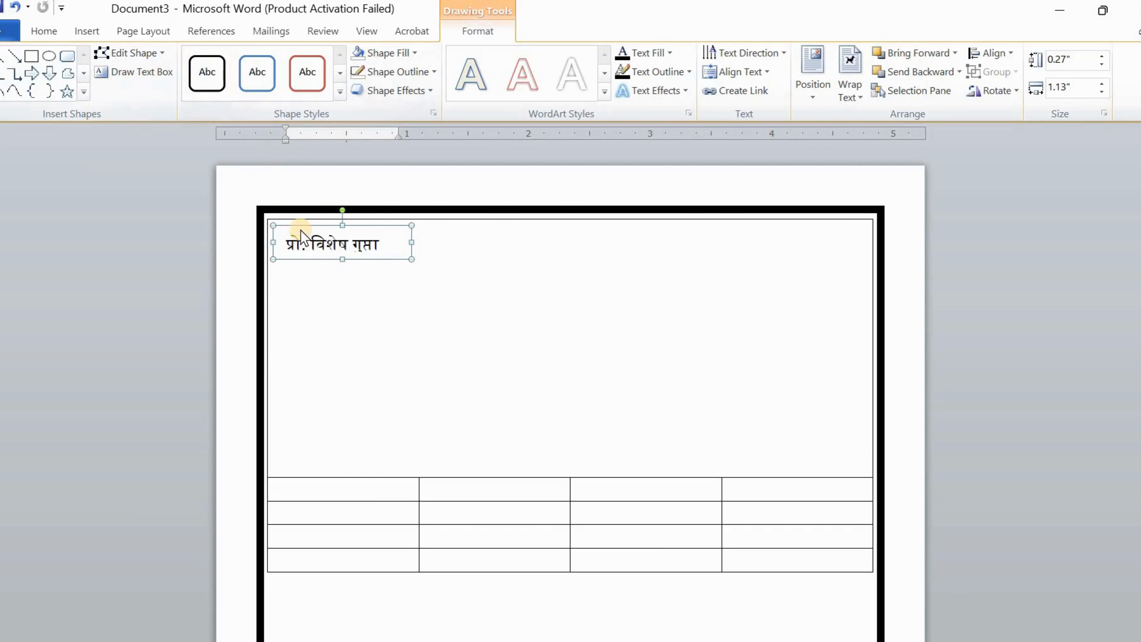
click(151, 77)
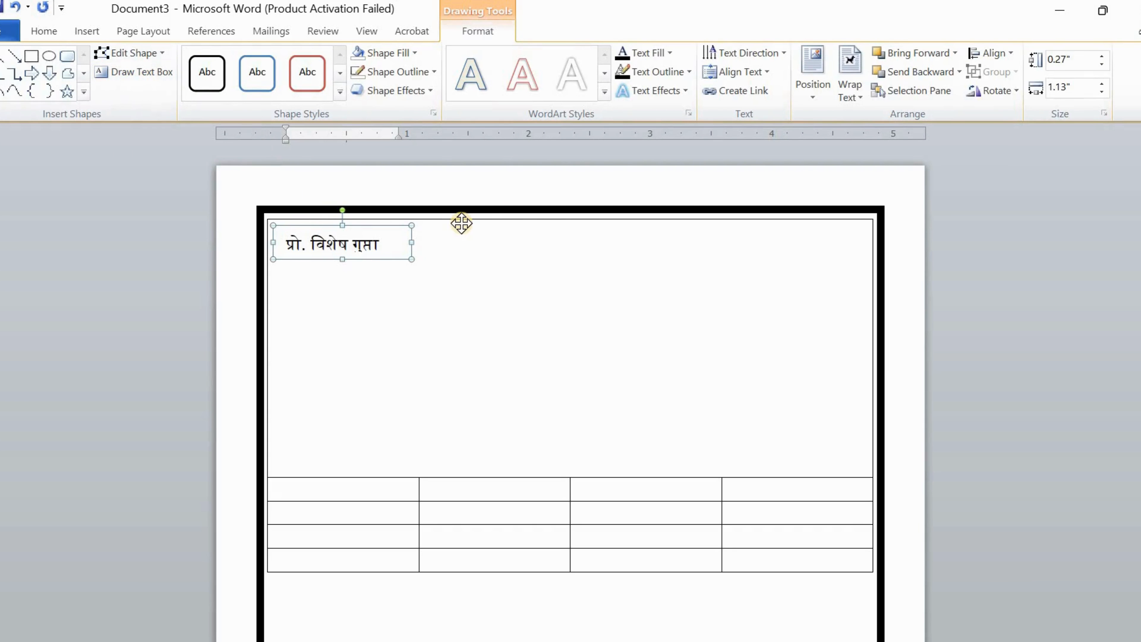
Add a top-centre text box with the heading '|| जय श्री राम ||' centred
drag(462, 223, 672, 262)
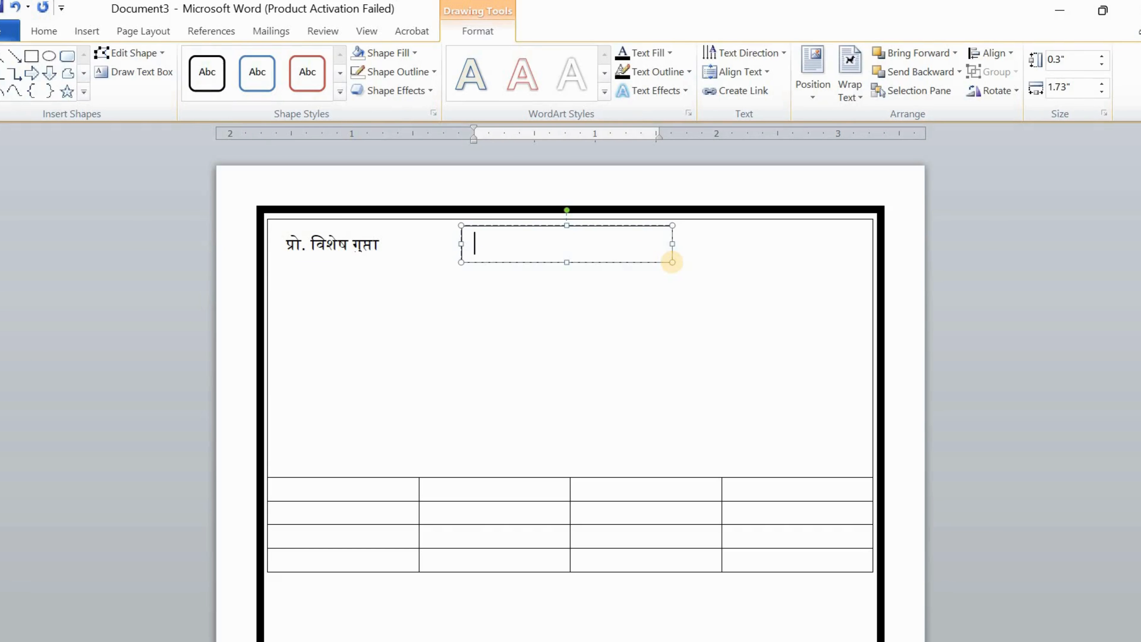
text(।।।jay shree)
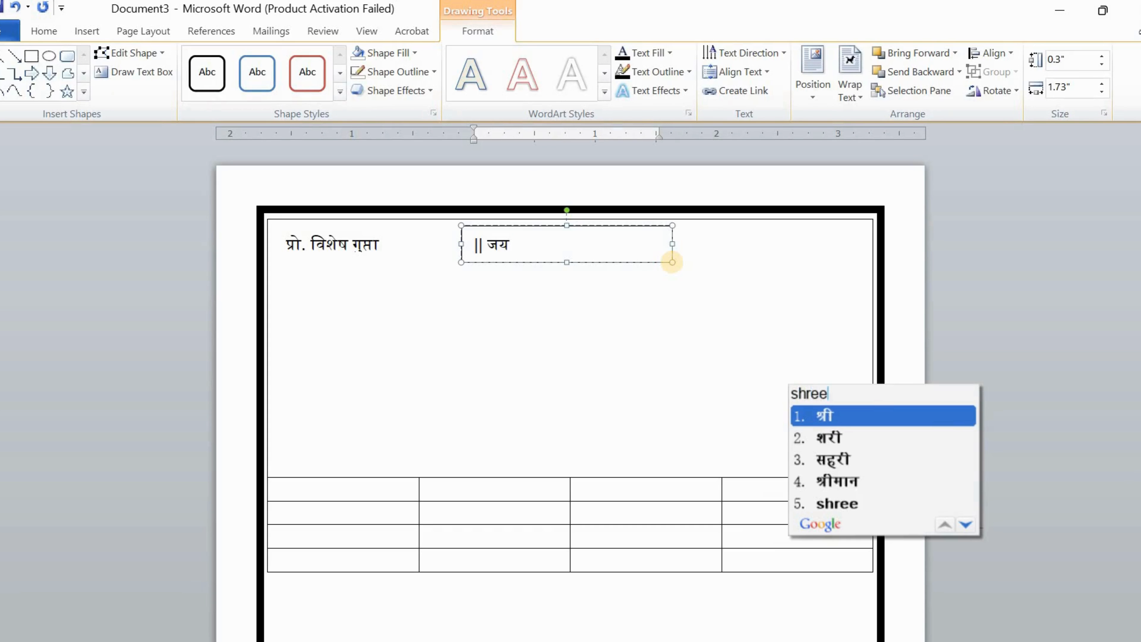
text( raa)
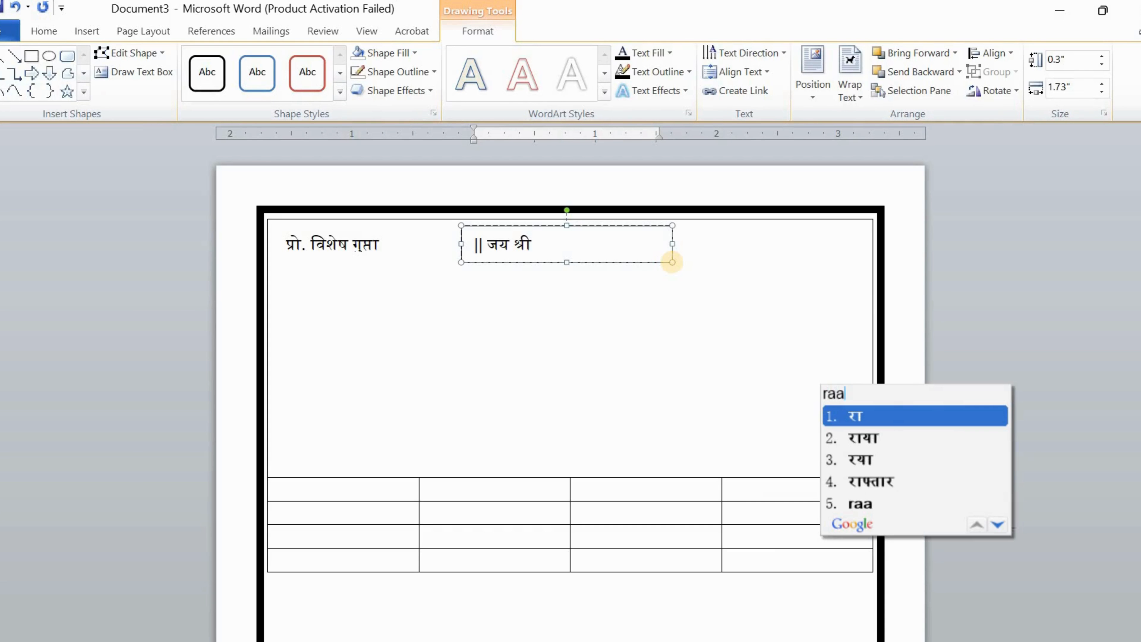
text(m)
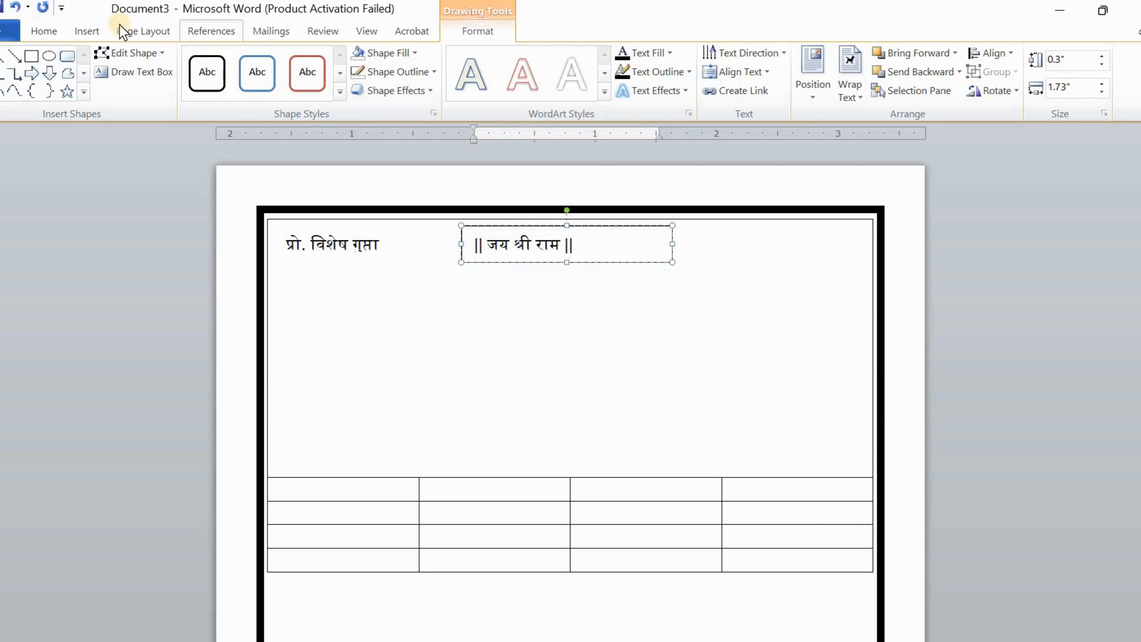
click(41, 32)
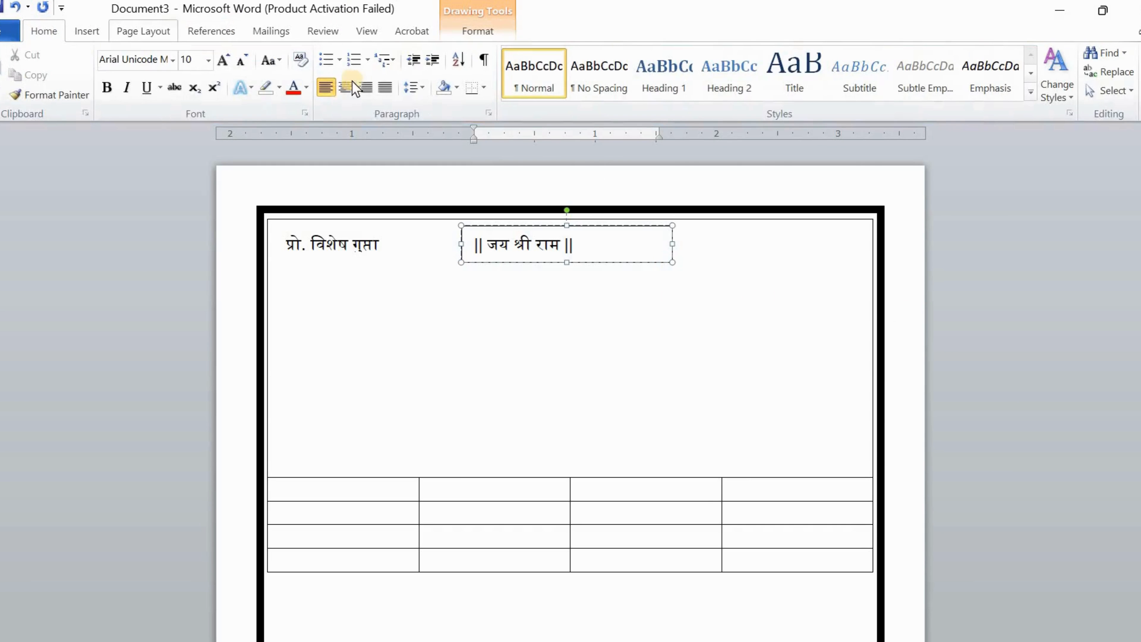
click(345, 88)
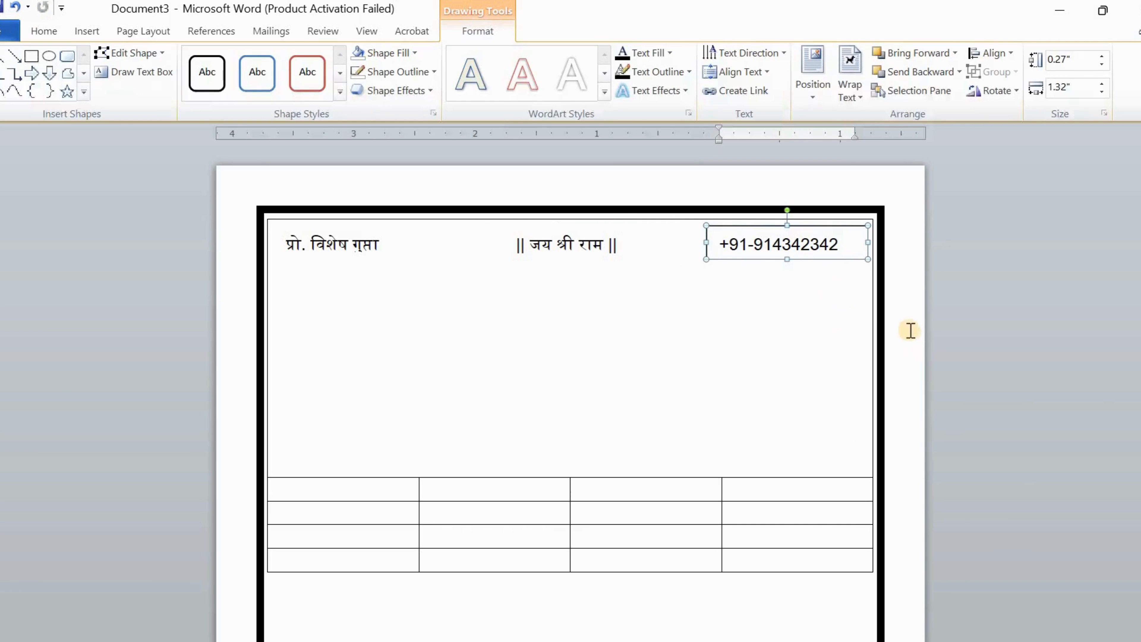
Give the top-right phone number box No Outline and No Fill
click(913, 331)
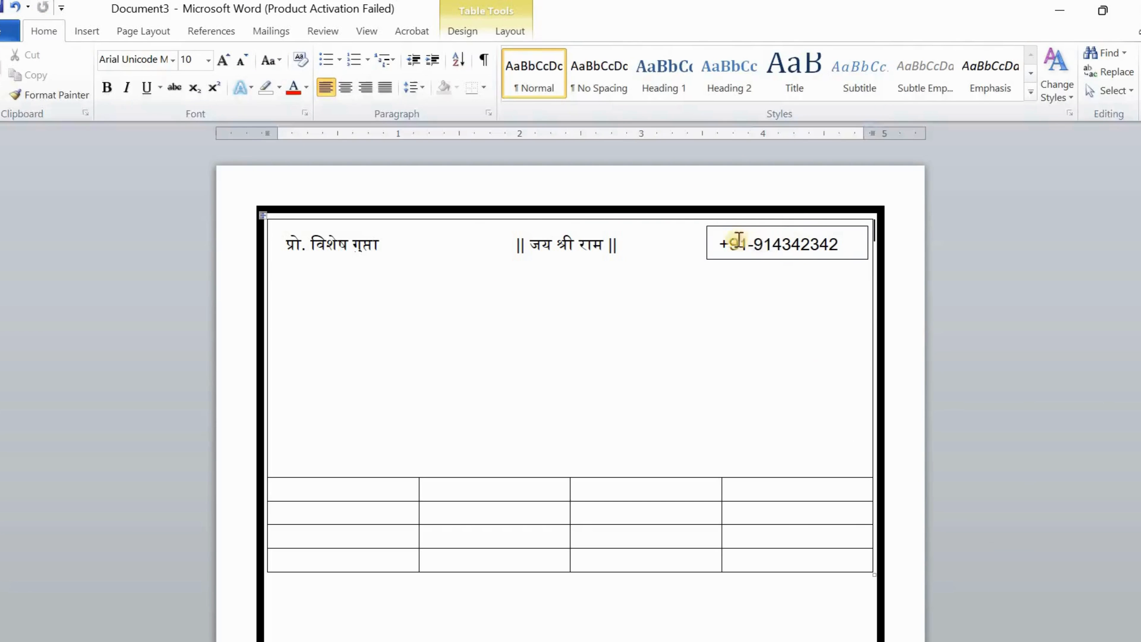
click(724, 225)
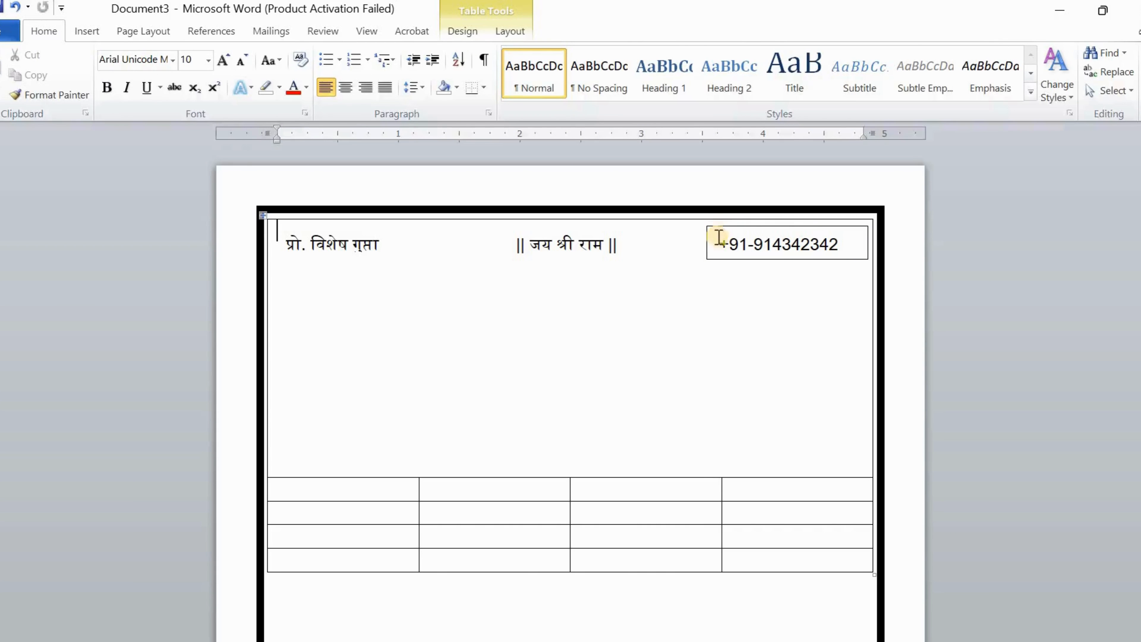
click(719, 238)
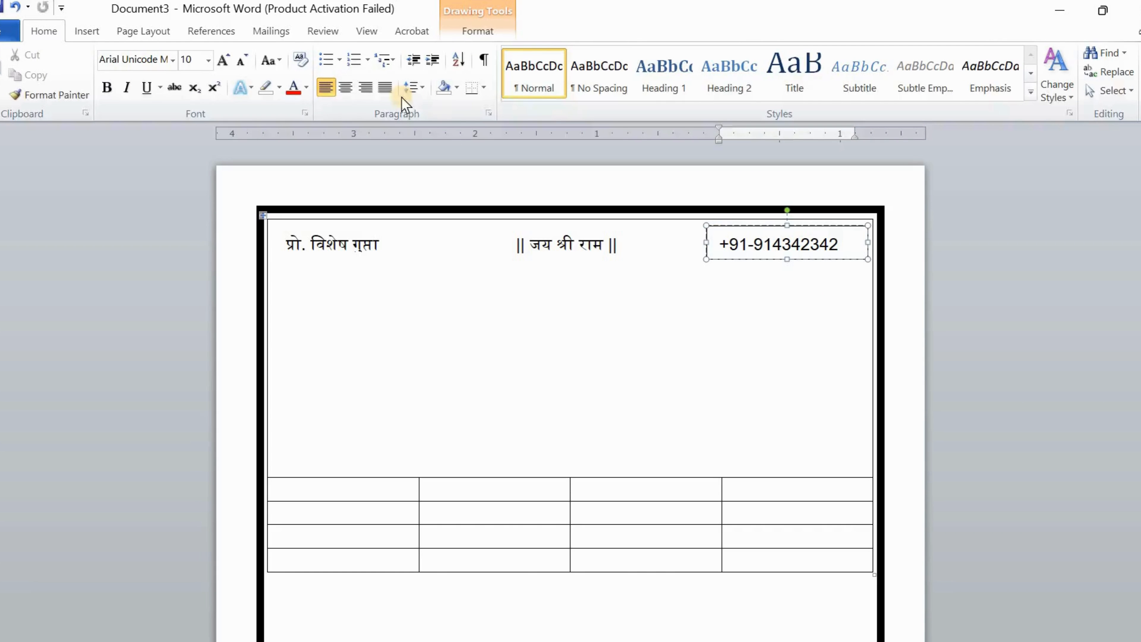
click(477, 30)
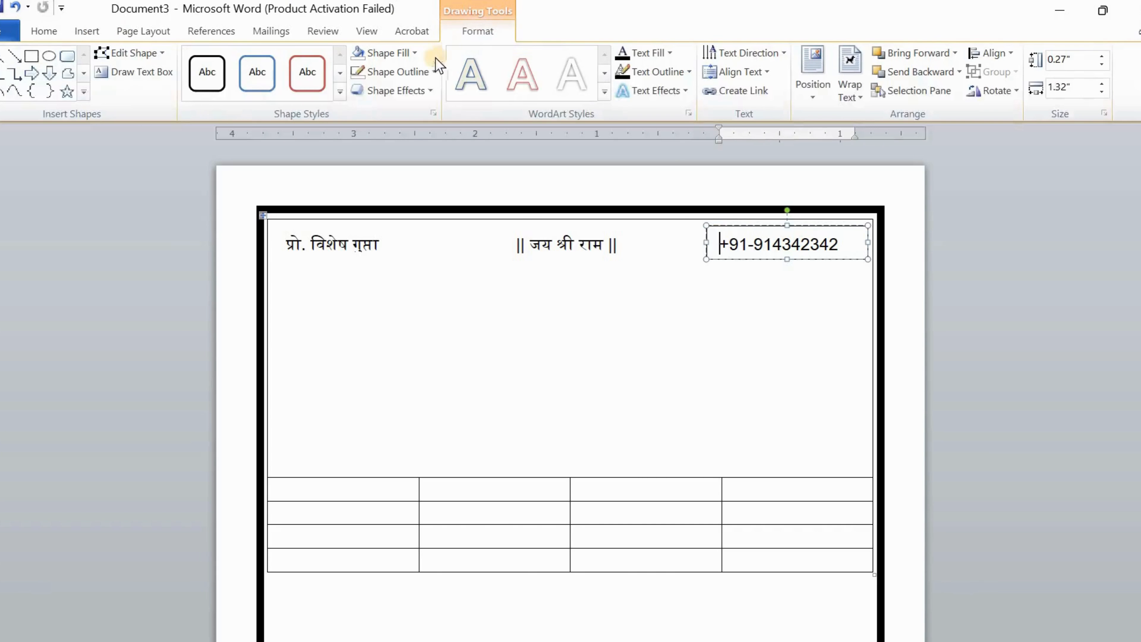
click(422, 75)
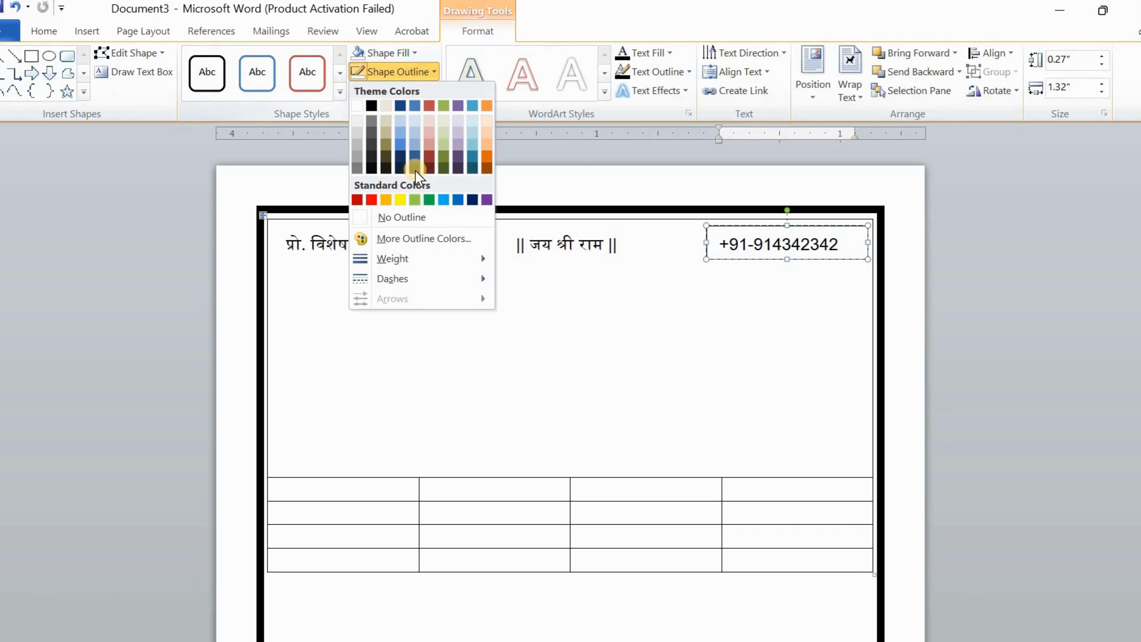
click(416, 216)
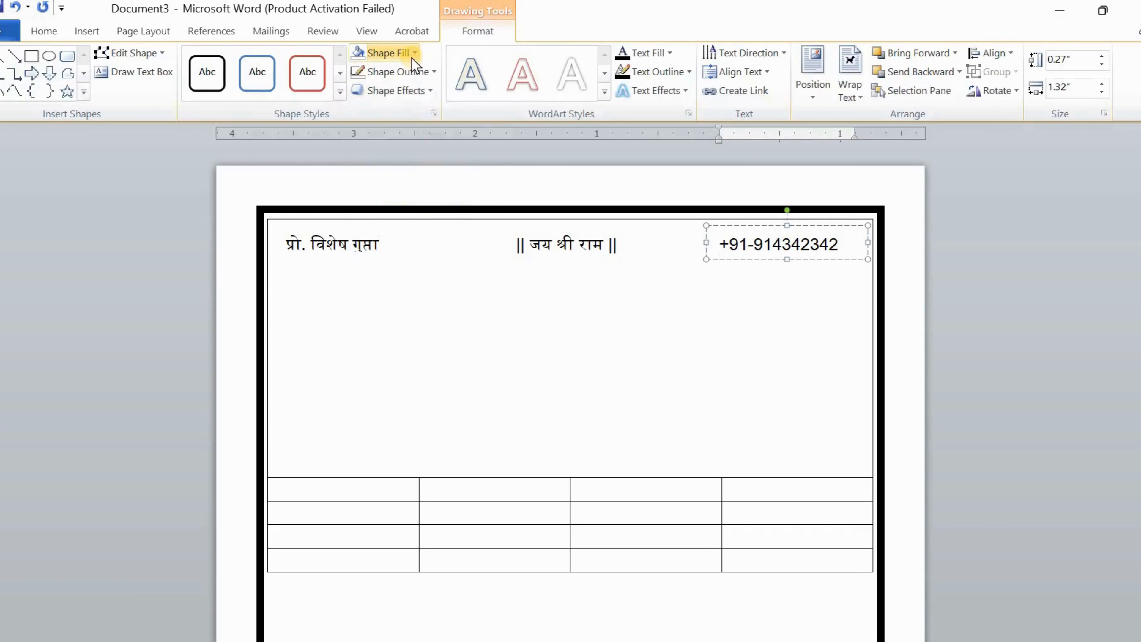
click(411, 56)
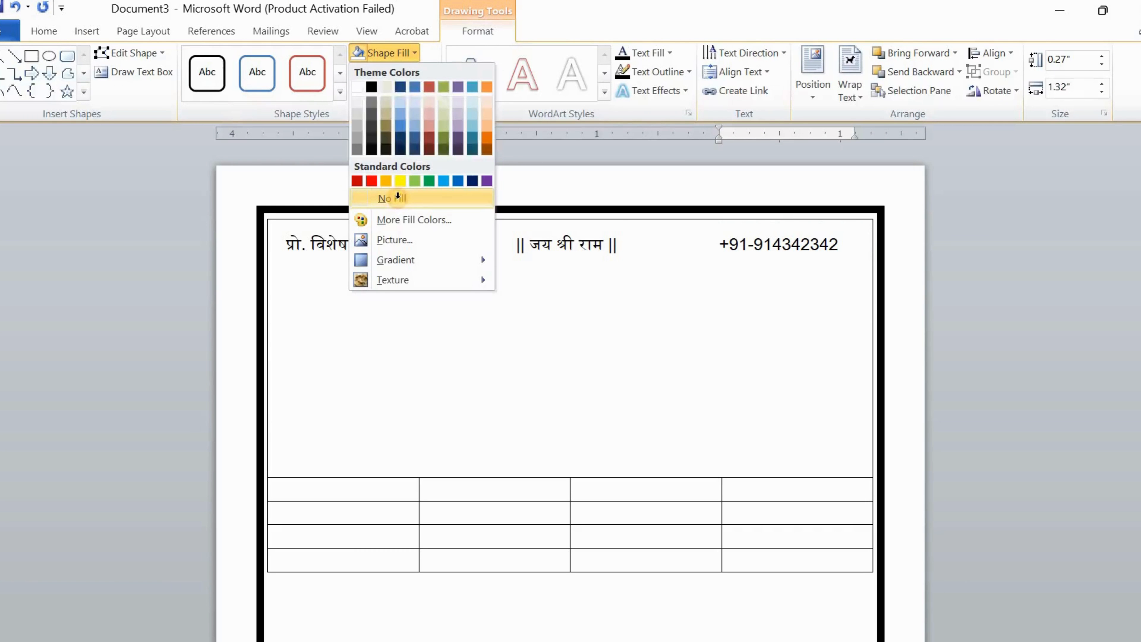
click(398, 200)
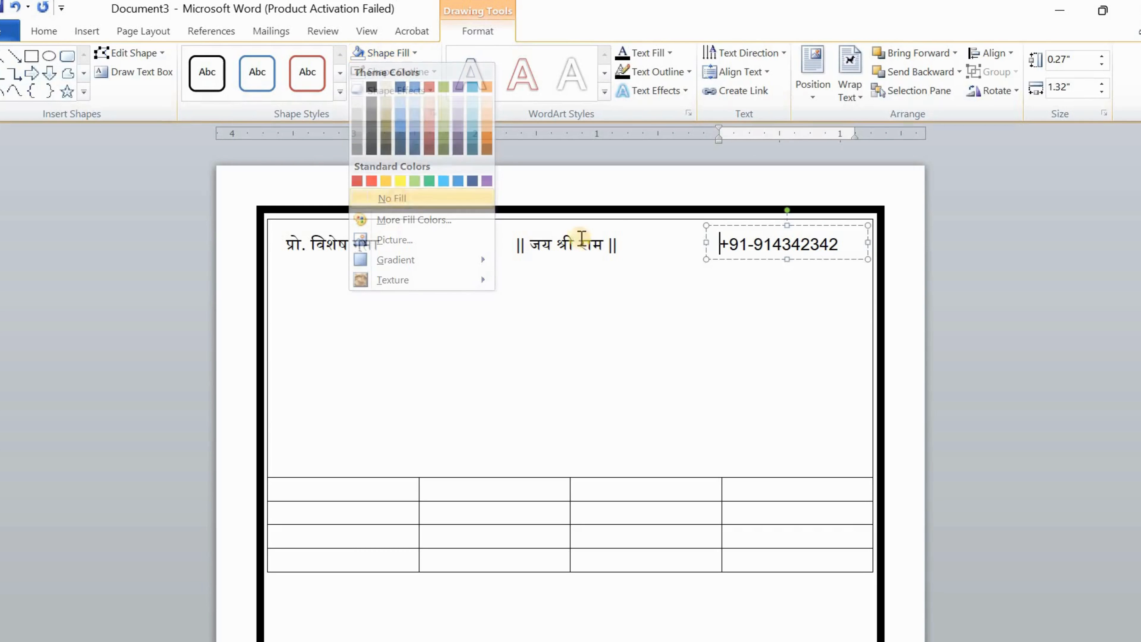
click(912, 319)
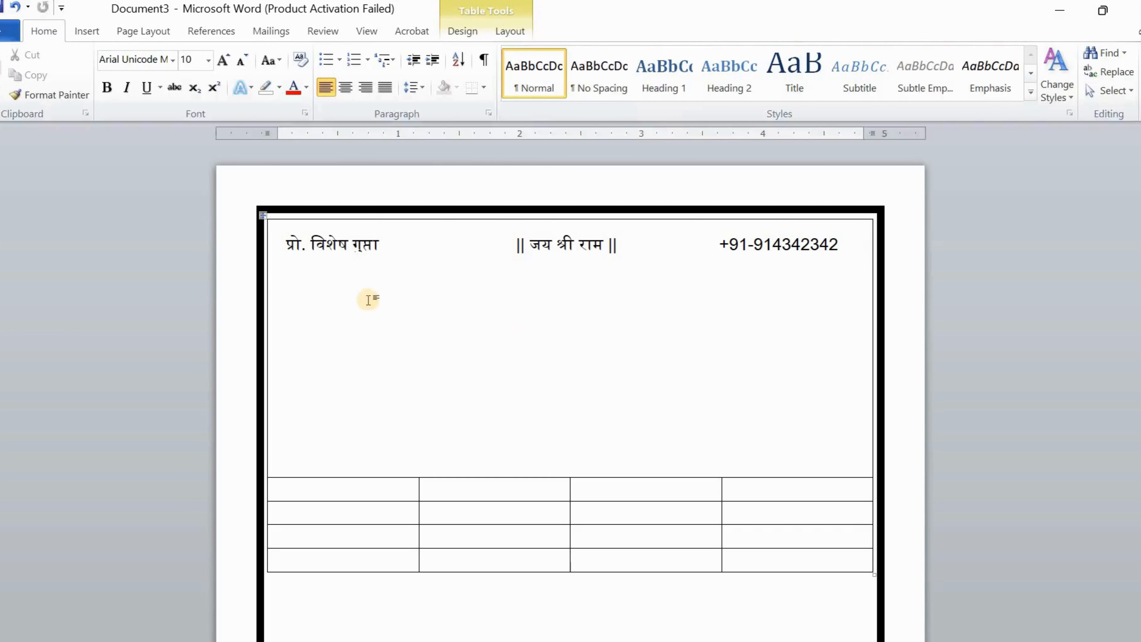
Draw a wide text box below the header line and type the shop name 'विशेष रिपेयरिंग सेंटर'
click(352, 316)
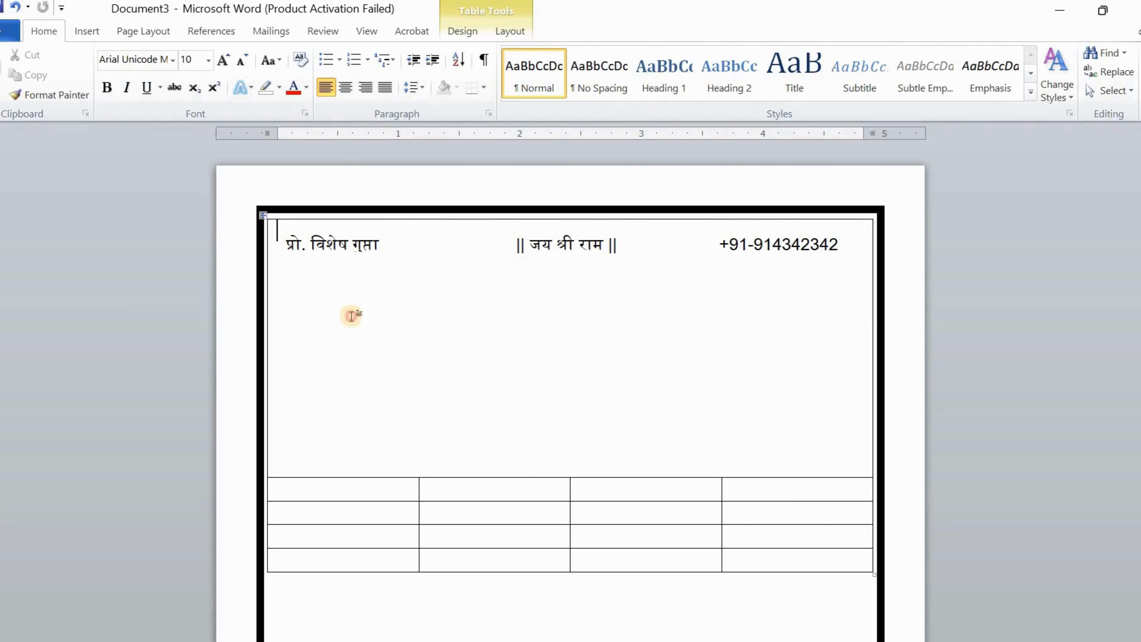
click(86, 32)
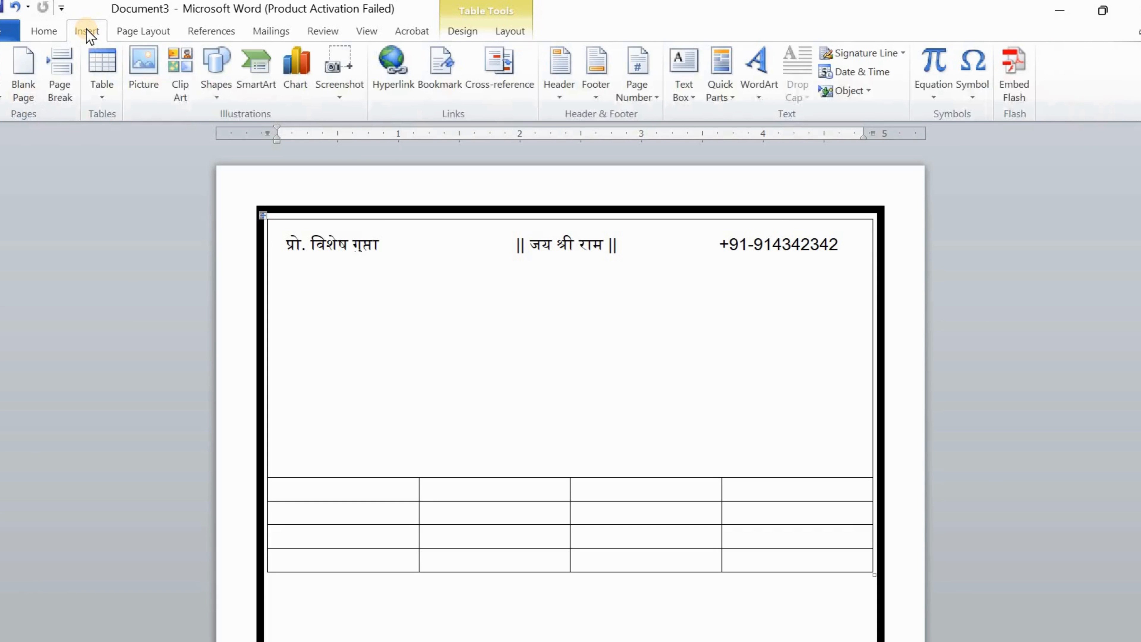
click(218, 87)
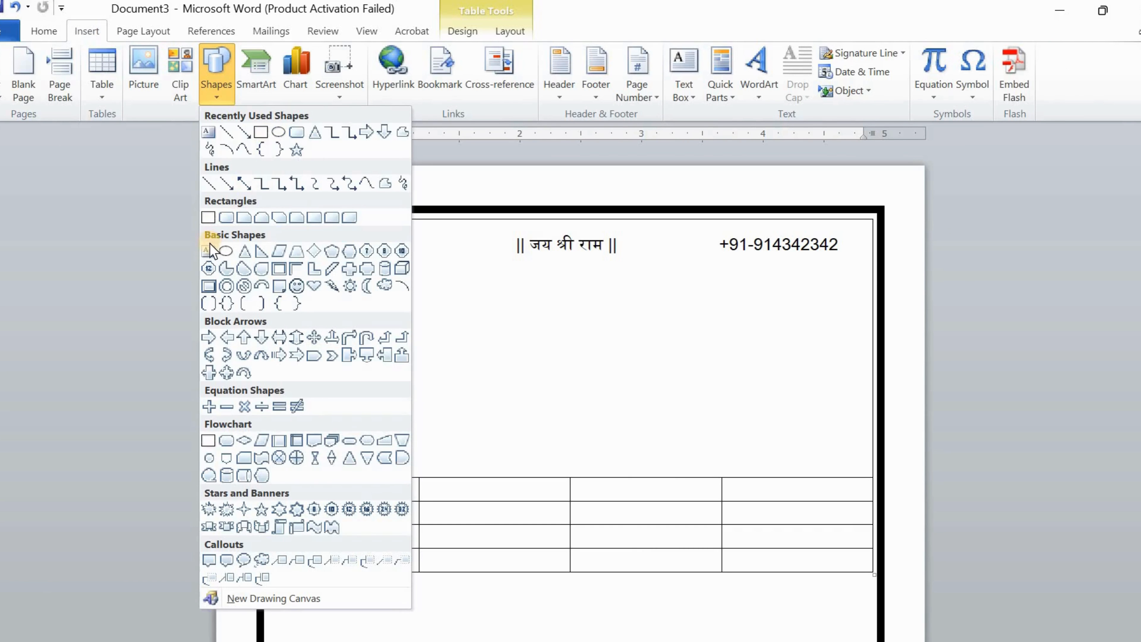
click(208, 251)
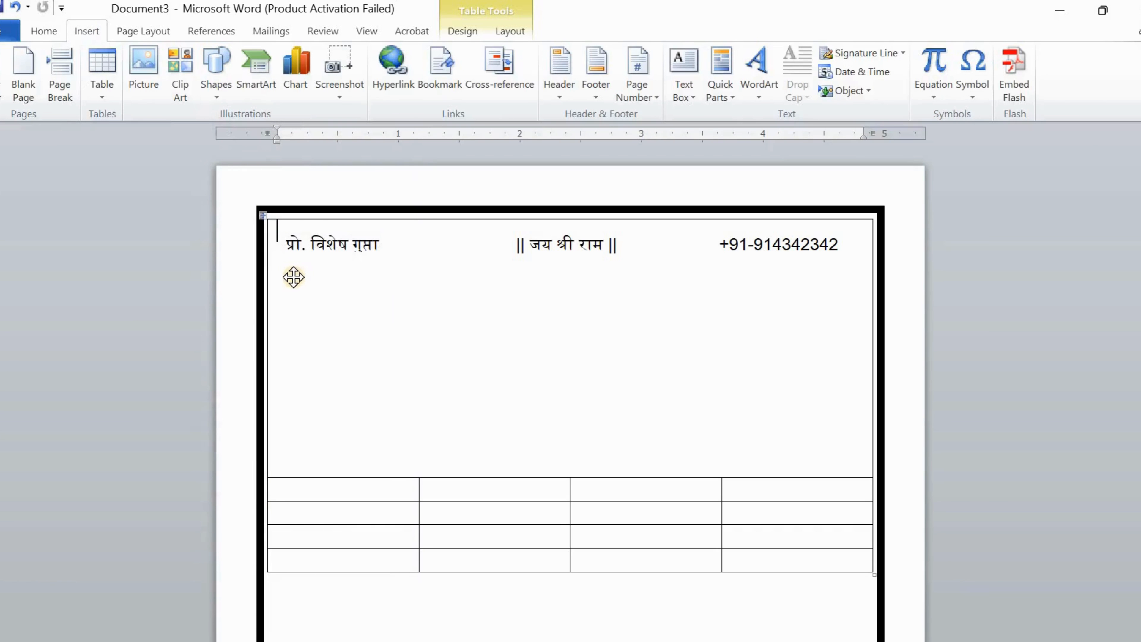
mouse_move(290, 278)
mouse_down()
mouse_move(644, 354)
mouse_move(851, 340)
mouse_up()
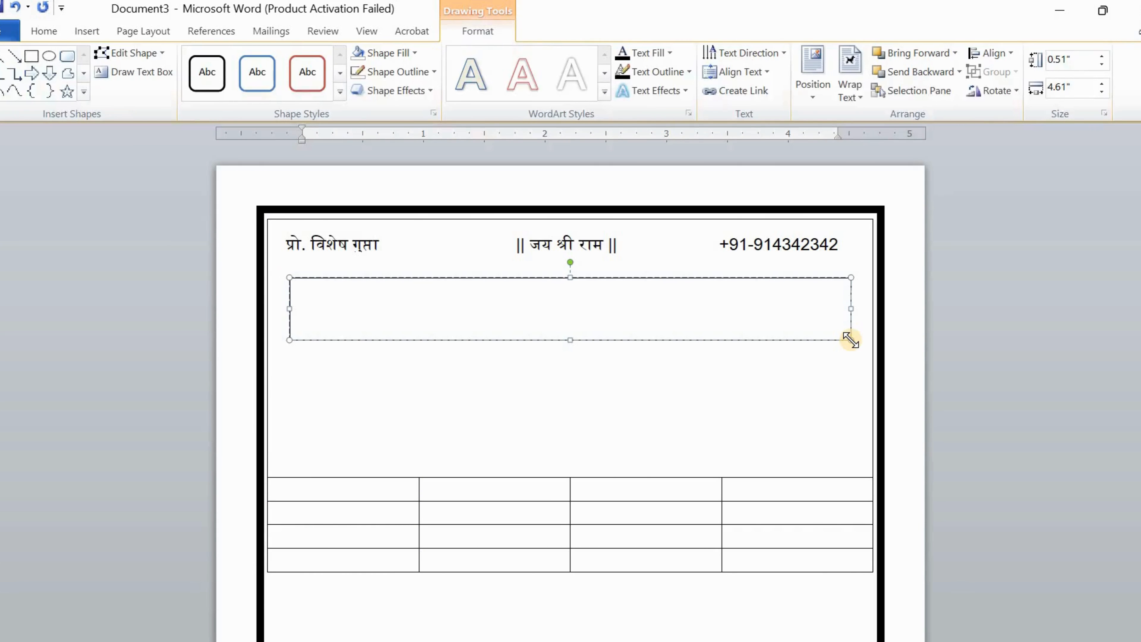
text(विशेष रिपेयरिंग सेंटर)
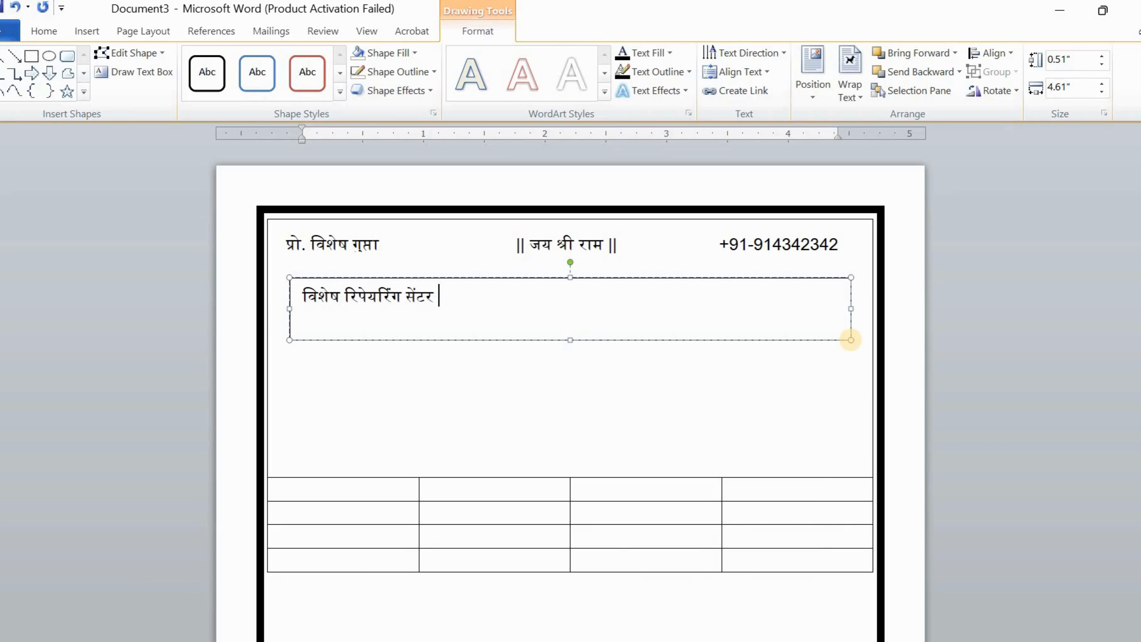
Centre the shop name in its box and set it to 36 pt
key(ctrl+a)
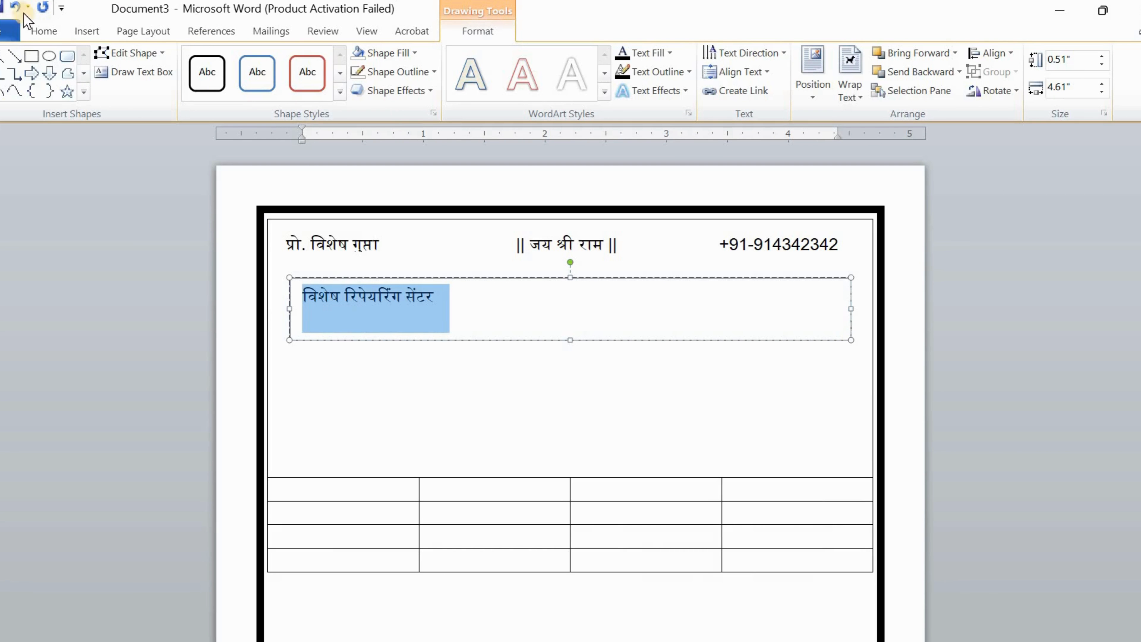
click(43, 31)
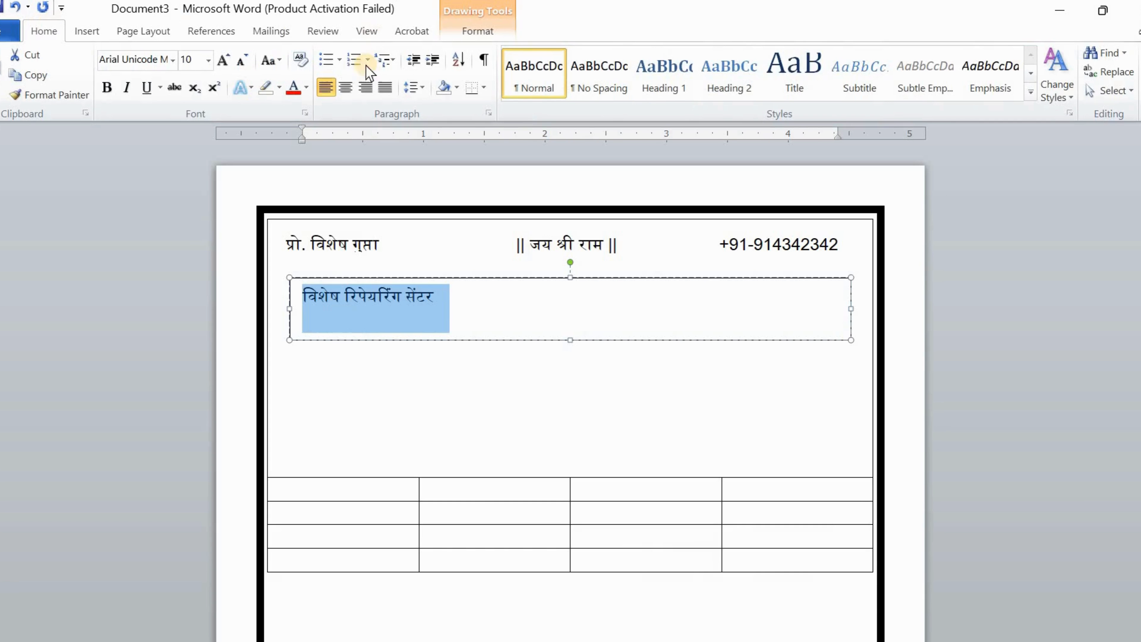
click(346, 87)
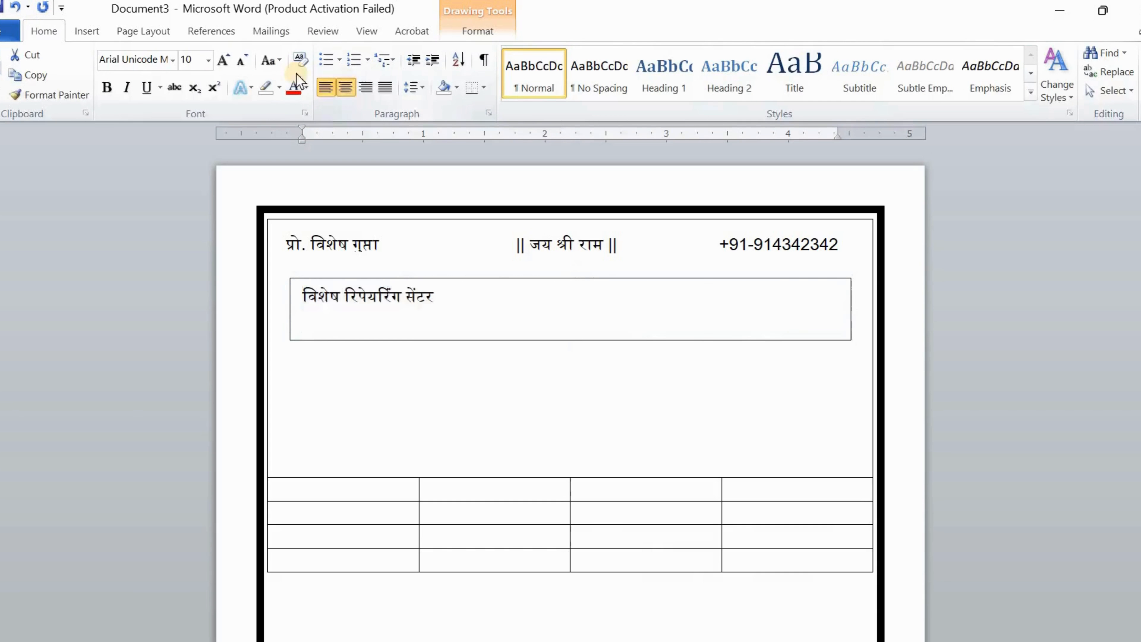
click(208, 60)
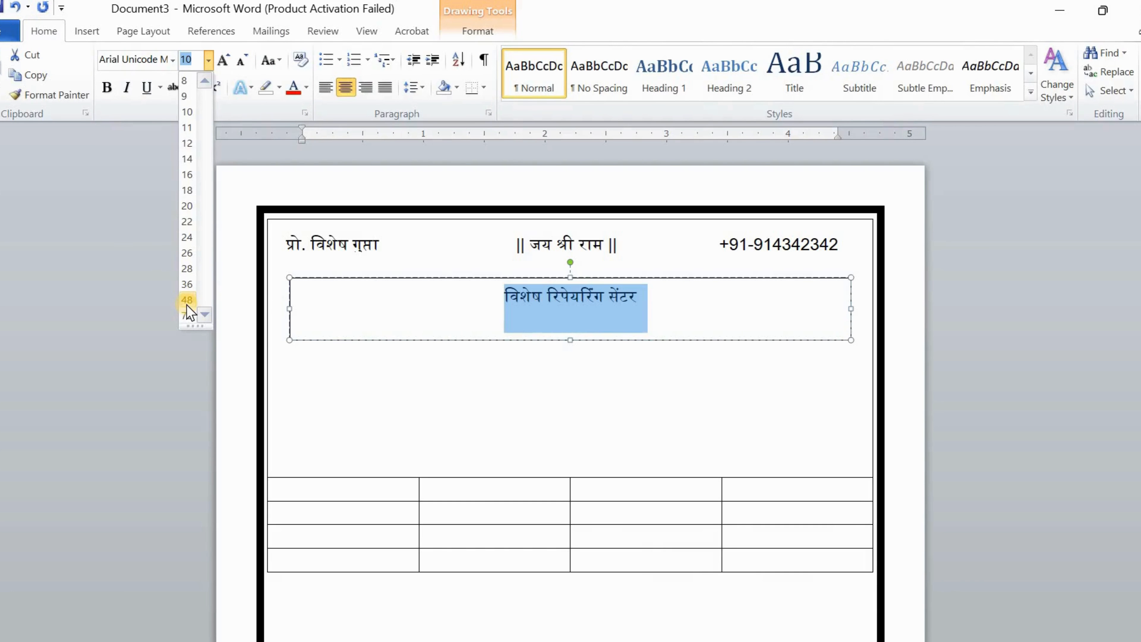
click(187, 284)
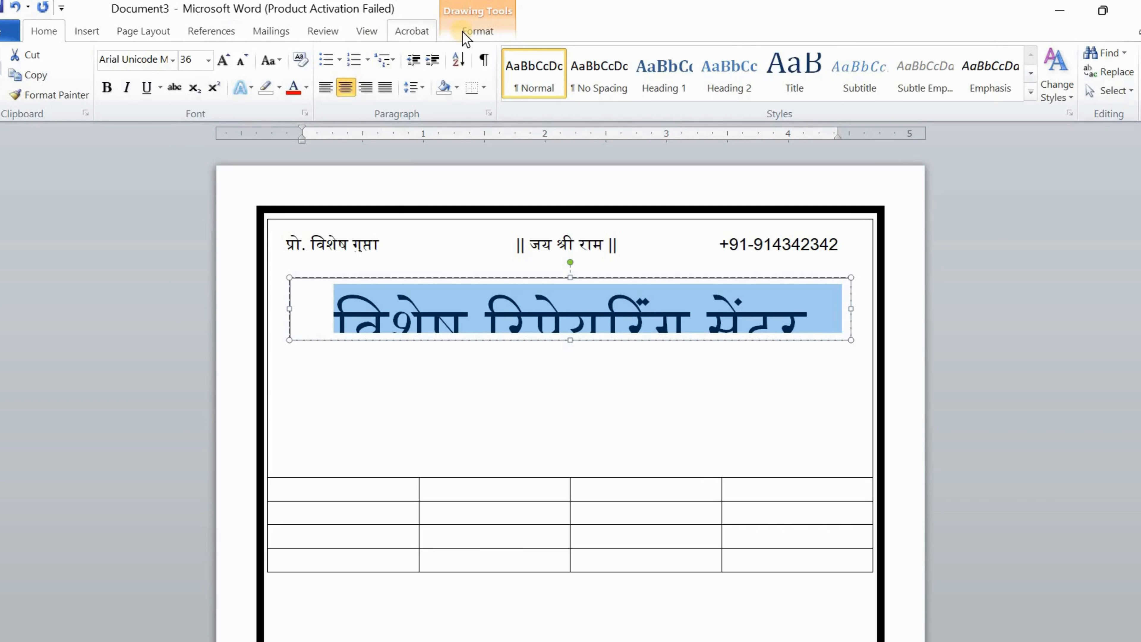
Give the heading box no outline and no fill, and heighten it to about 0.7" so the heading shows fully
click(478, 31)
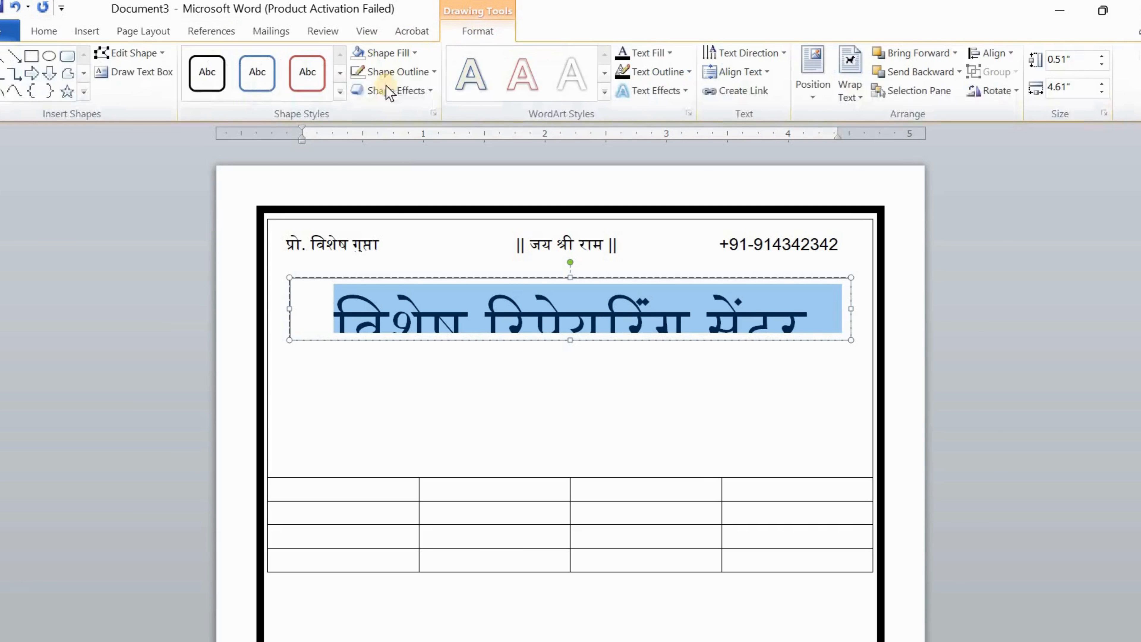
click(395, 73)
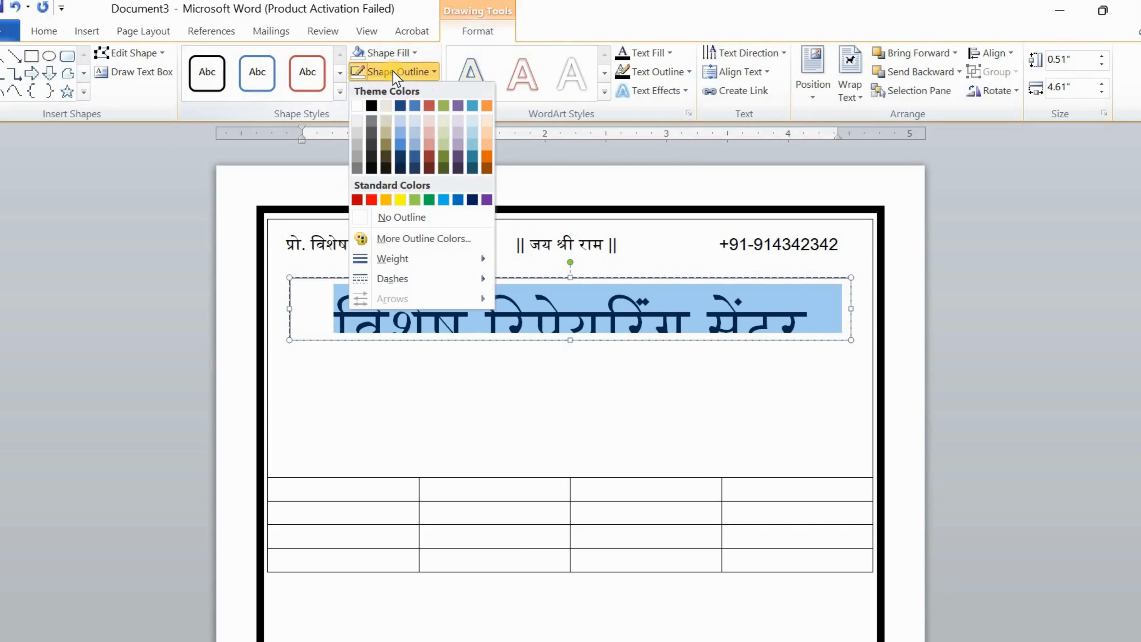
click(383, 211)
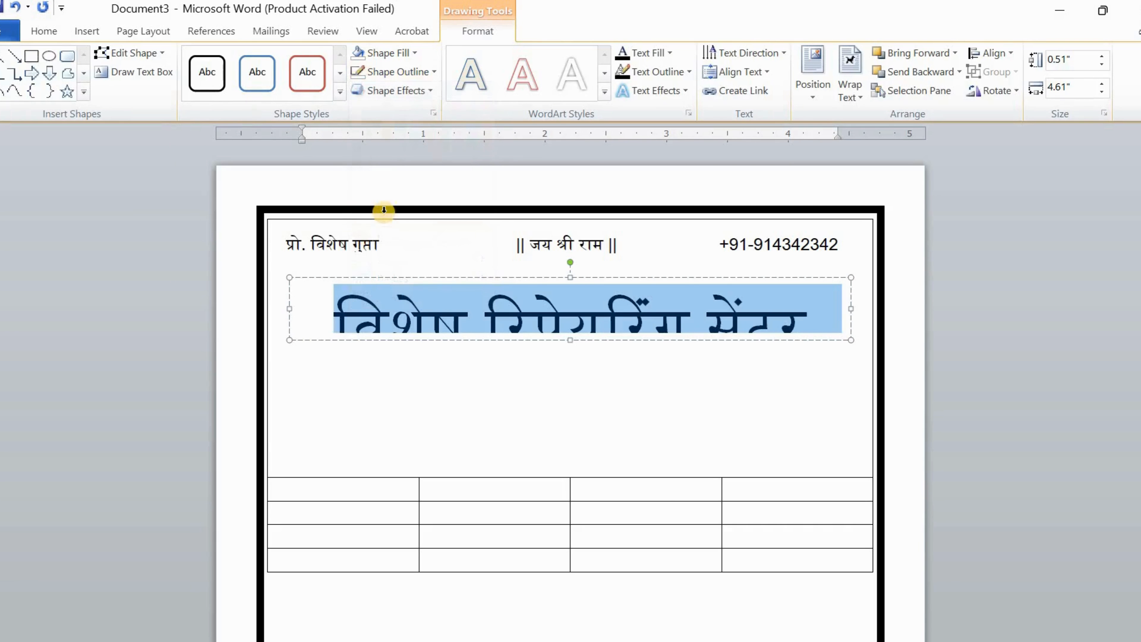
click(403, 54)
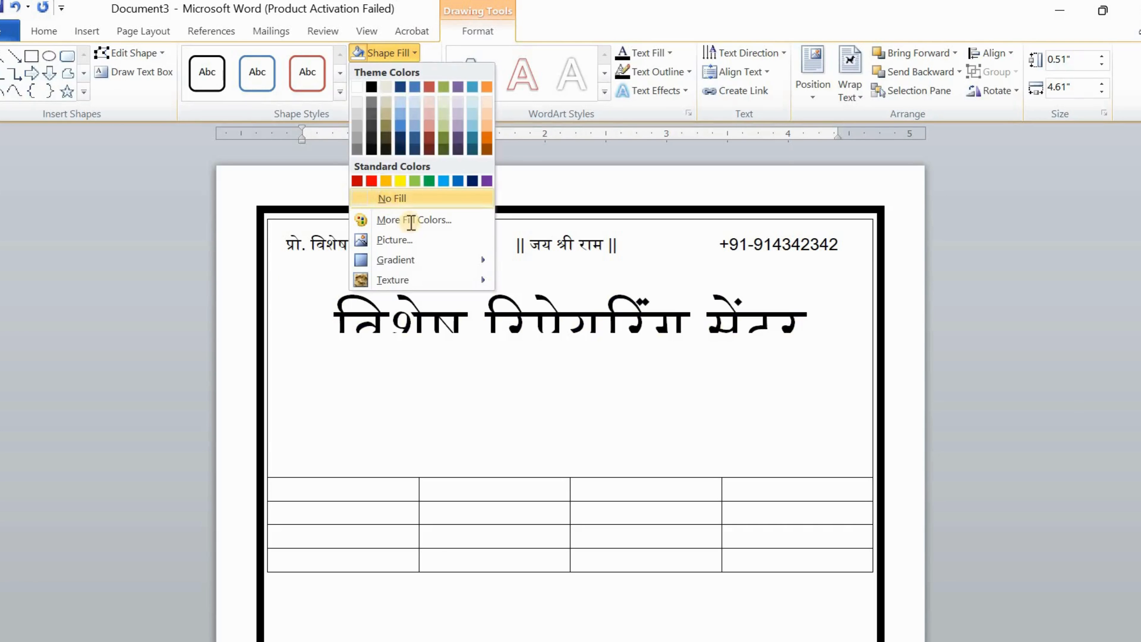
click(573, 342)
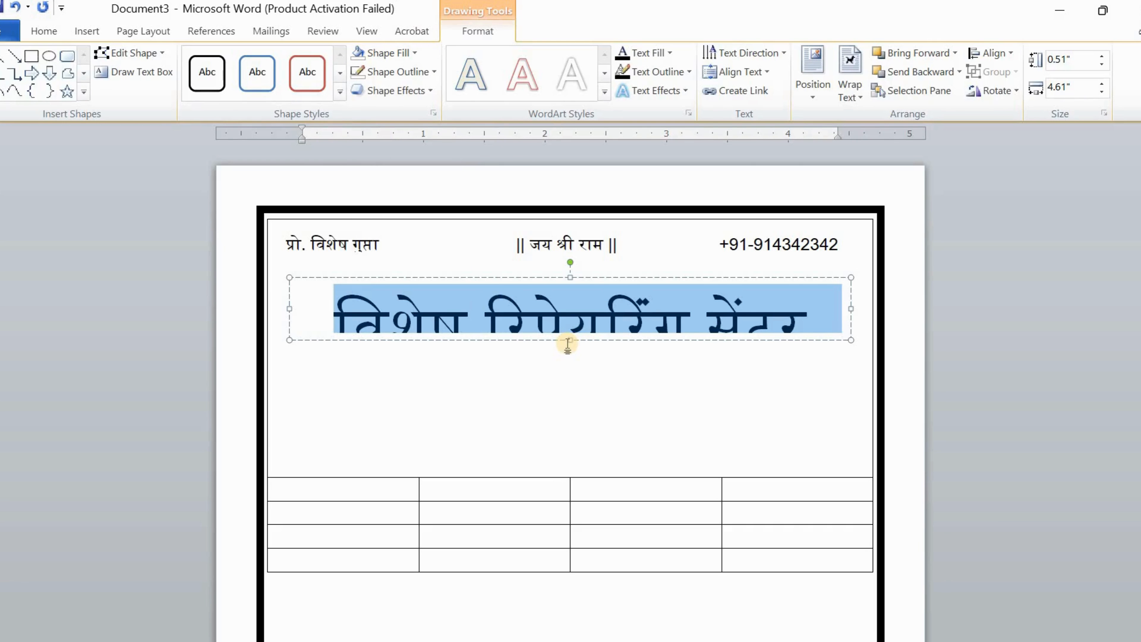
click(574, 359)
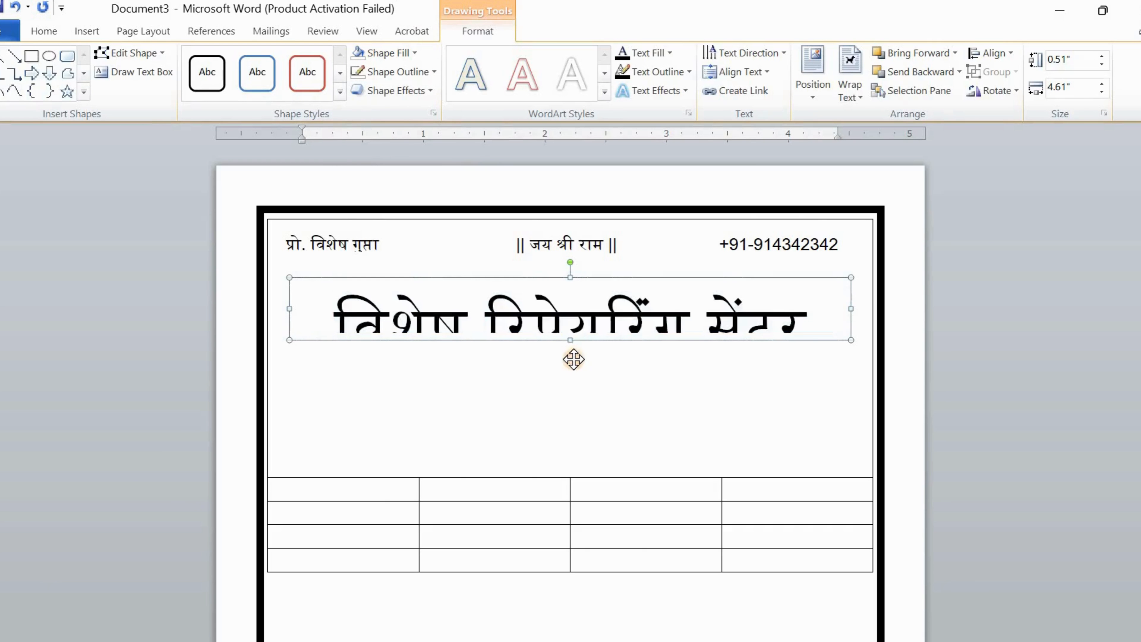
drag(570, 340, 574, 363)
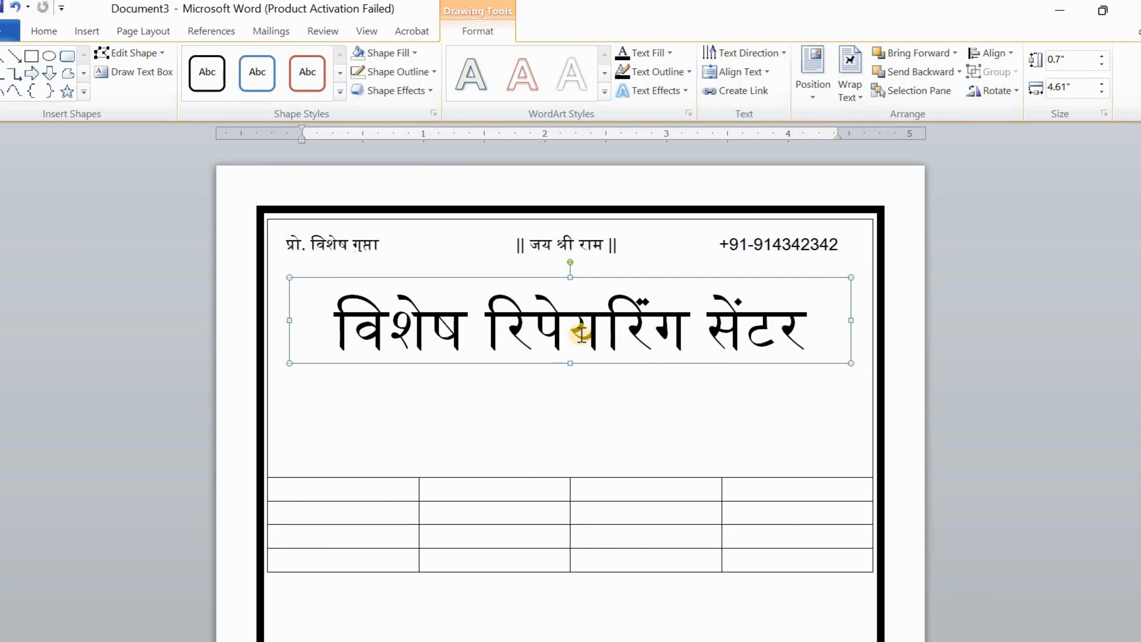
Nudge the heading box up to sit just below the header line
key(Up)
key(Up)
key(Up)
key(Up)
key(Up)
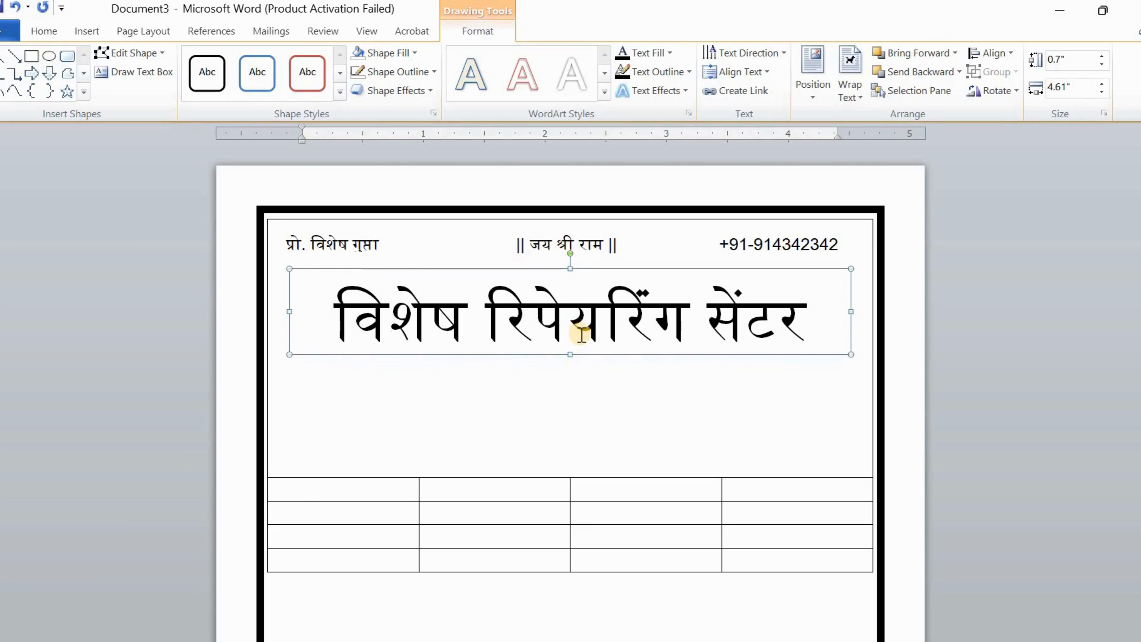
key(Up)
key(Up)
key(Up)
key(Up)
key(Up)
key(Up)
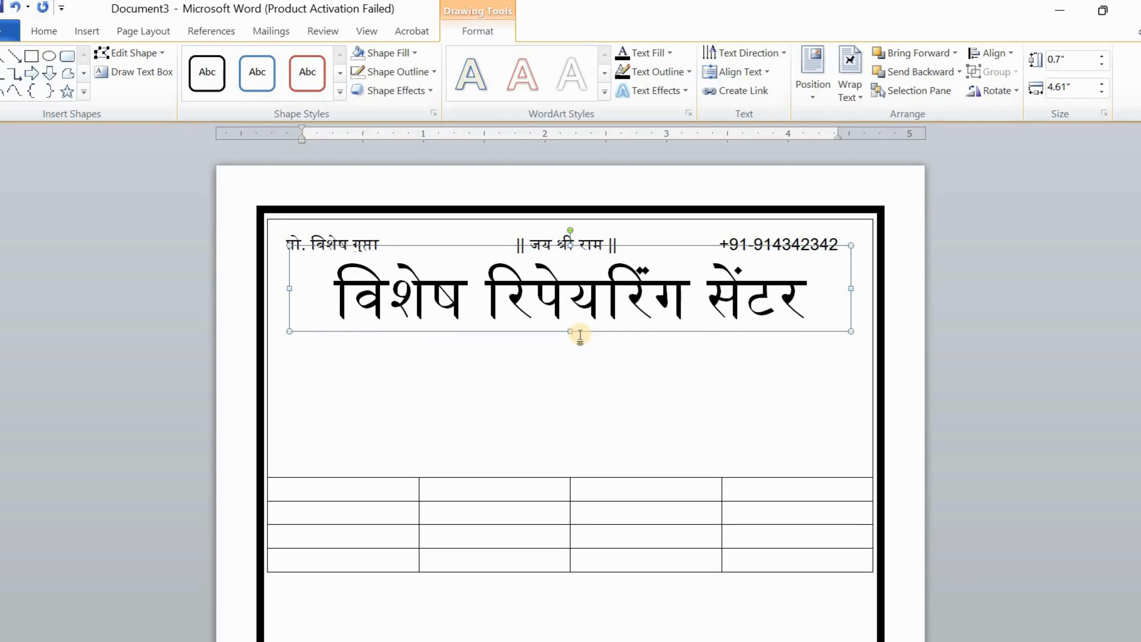
key(Down)
key(ctrl+Down)
key(ctrl+Down)
Make the shop name heading bold
triple_click(572, 292)
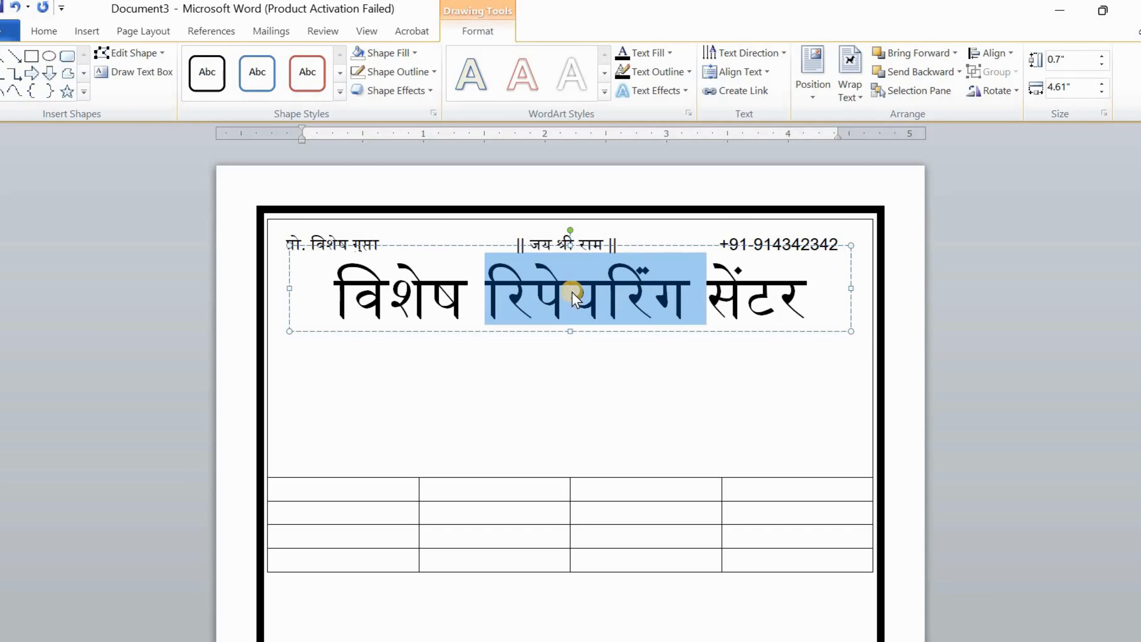
click(36, 35)
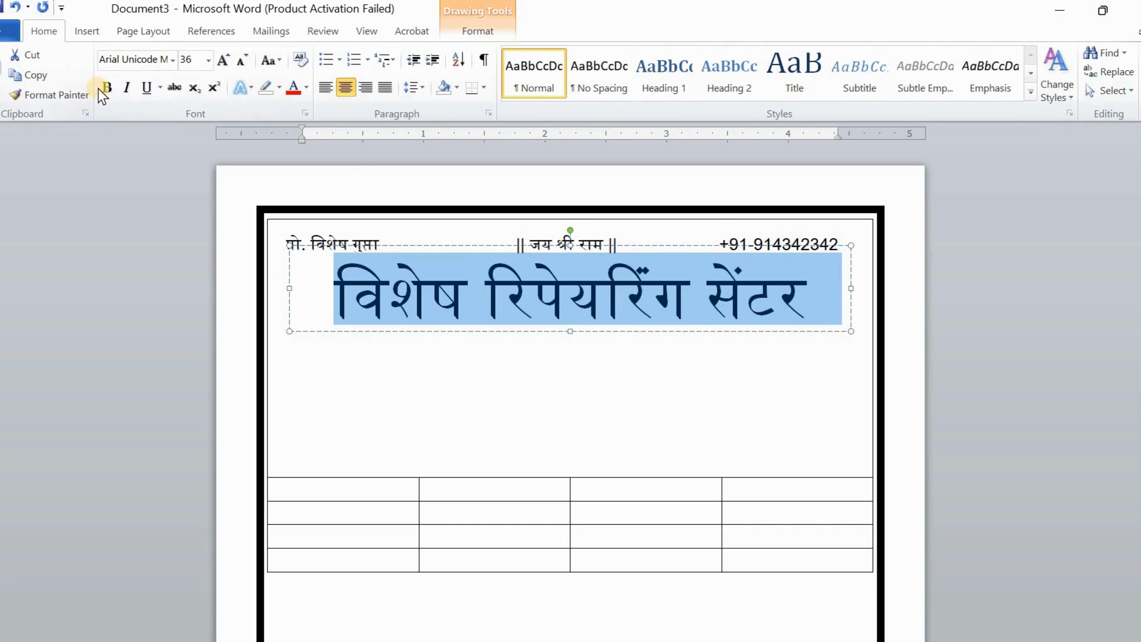
click(101, 88)
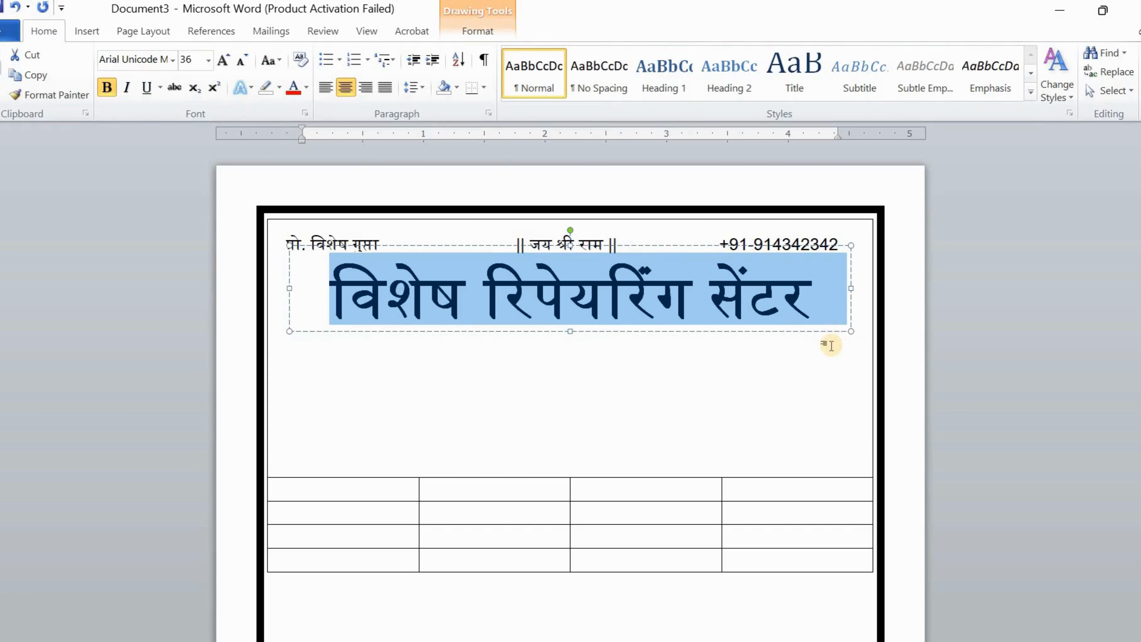
key(Right)
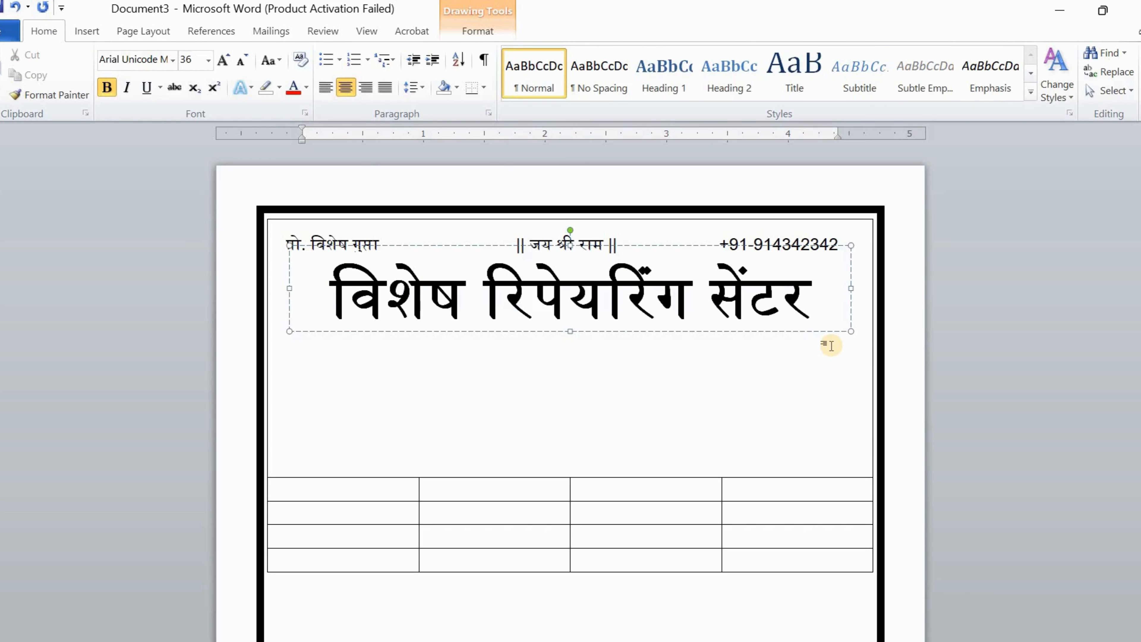
Adjust the heading box's top and bottom edges so it no longer overlaps the line
click(658, 411)
click(598, 302)
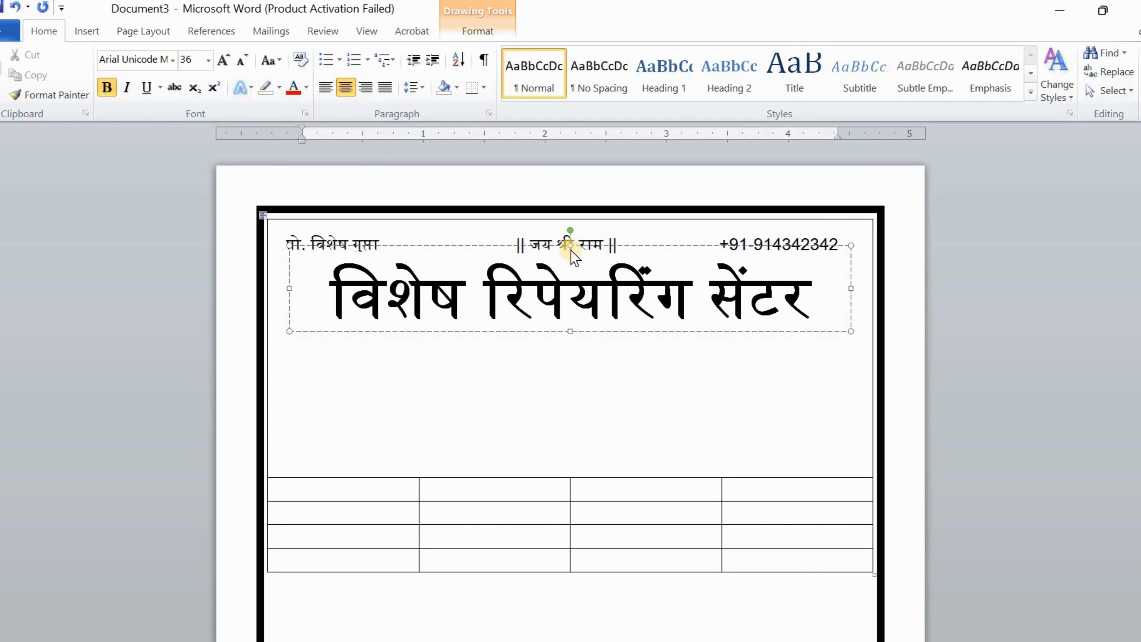
drag(569, 247, 569, 257)
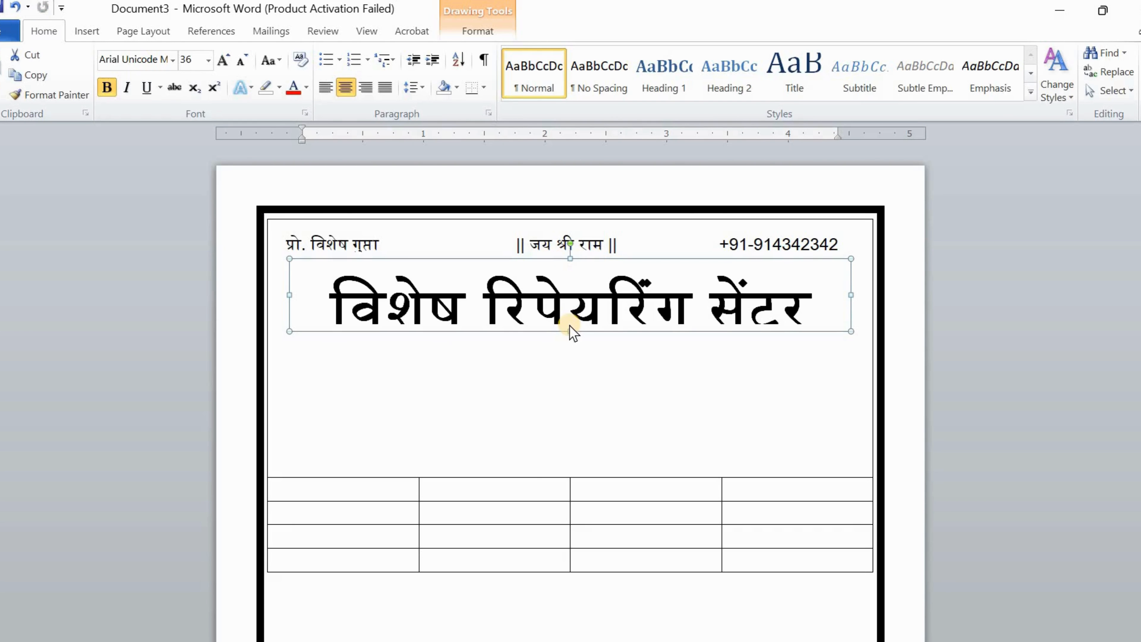
drag(569, 336, 569, 340)
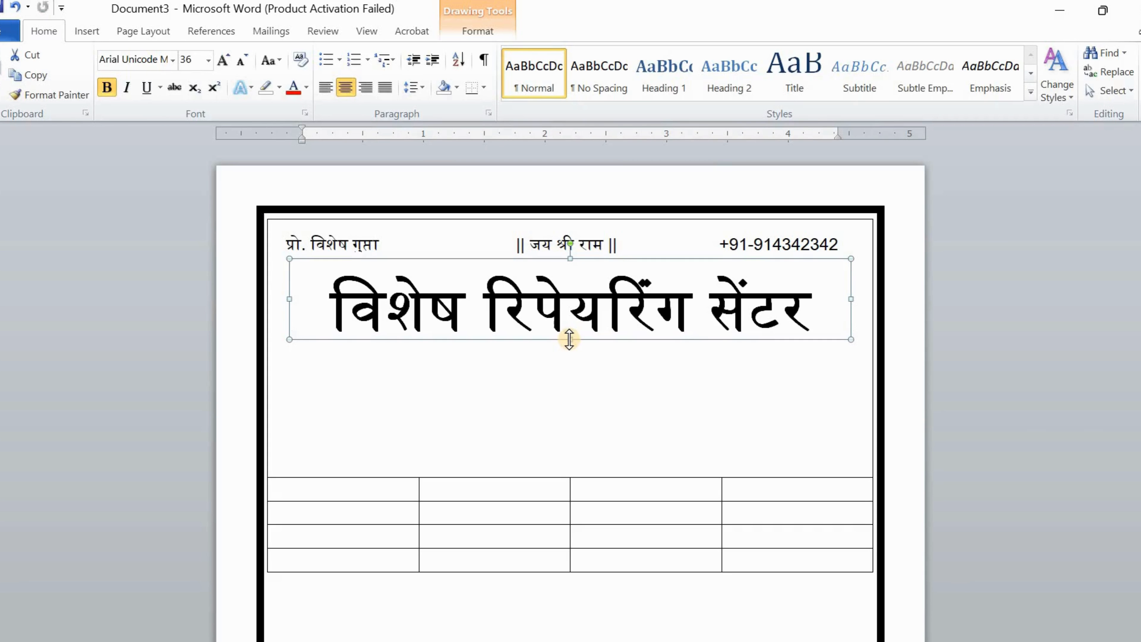
click(705, 391)
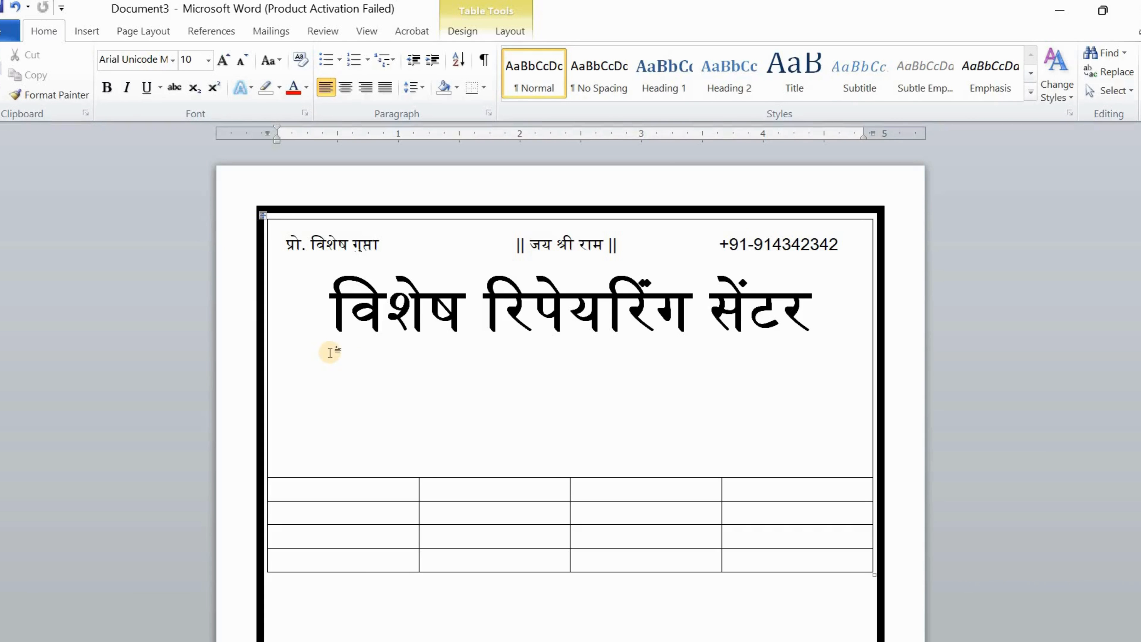
Draw a wide text box under the shop name for the services tagline and trim its height
click(85, 31)
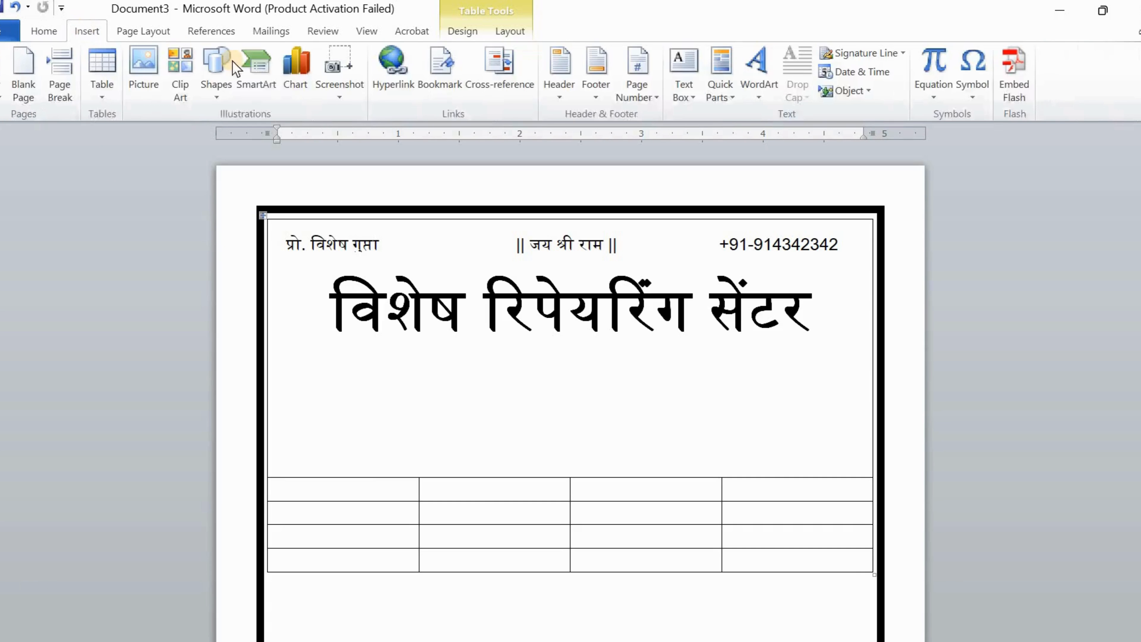
click(222, 95)
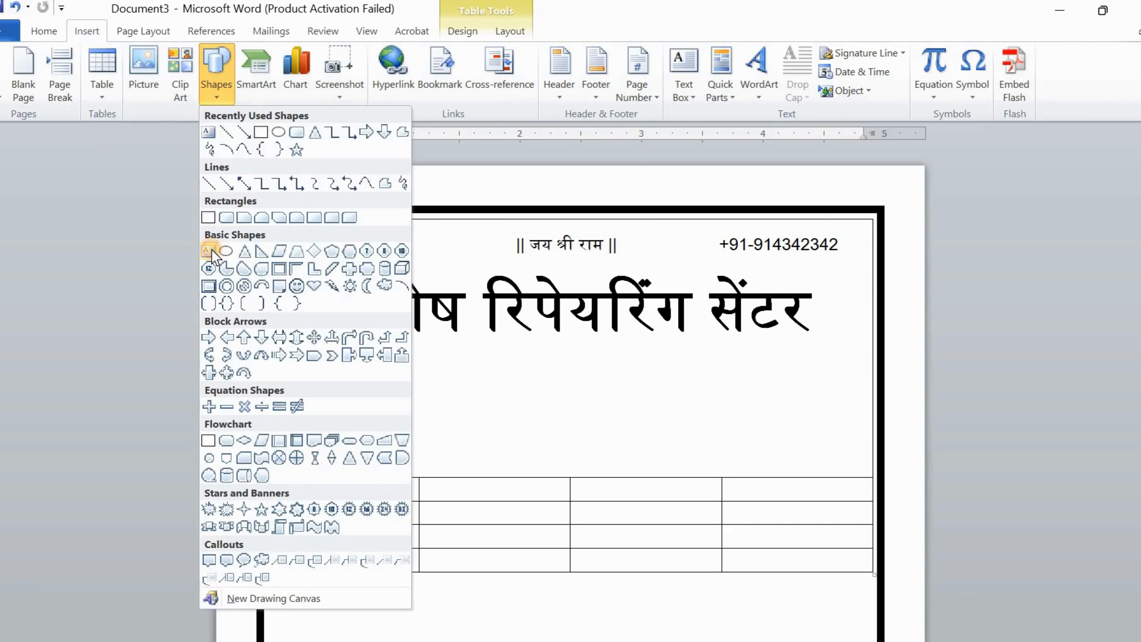
click(366, 337)
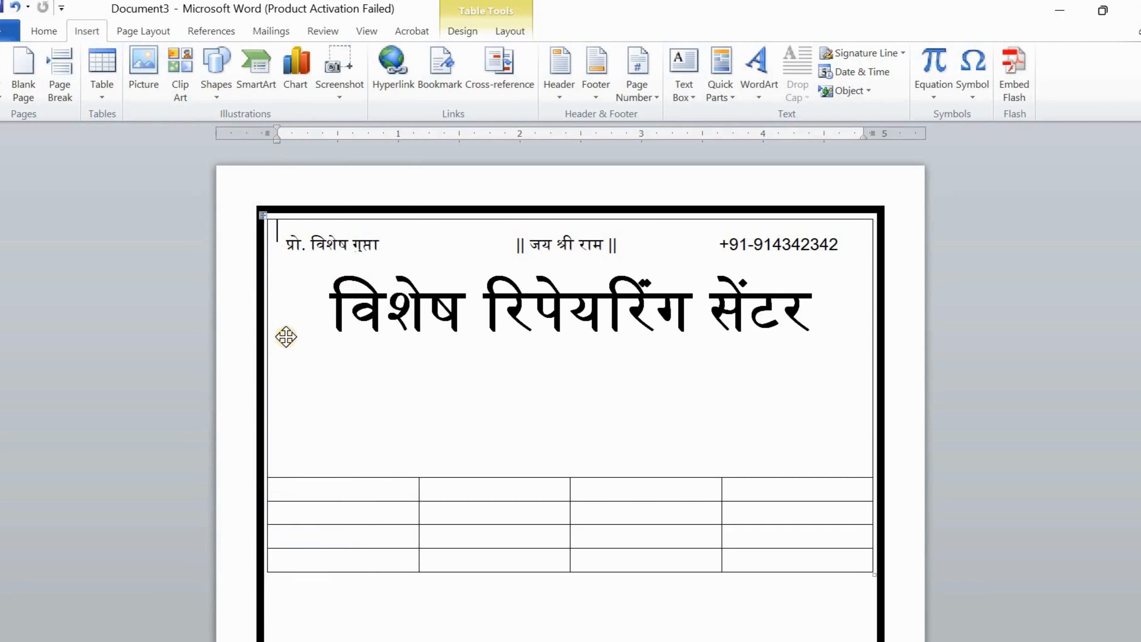
mouse_move(286, 339)
mouse_down()
mouse_move(693, 388)
mouse_move(855, 391)
mouse_up()
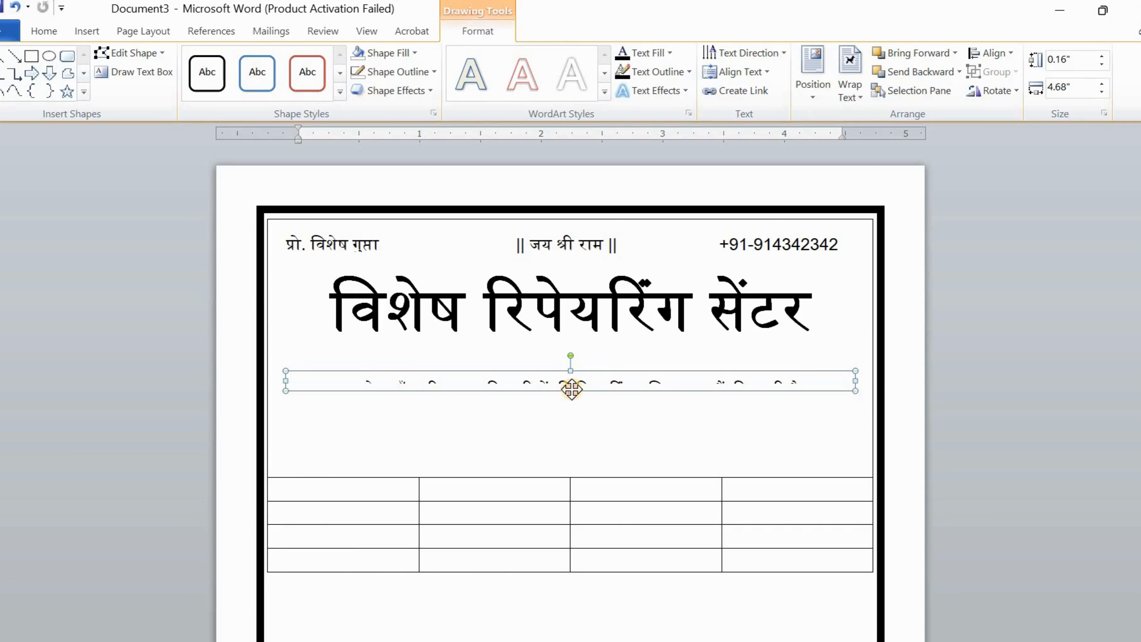
drag(571, 472, 571, 413)
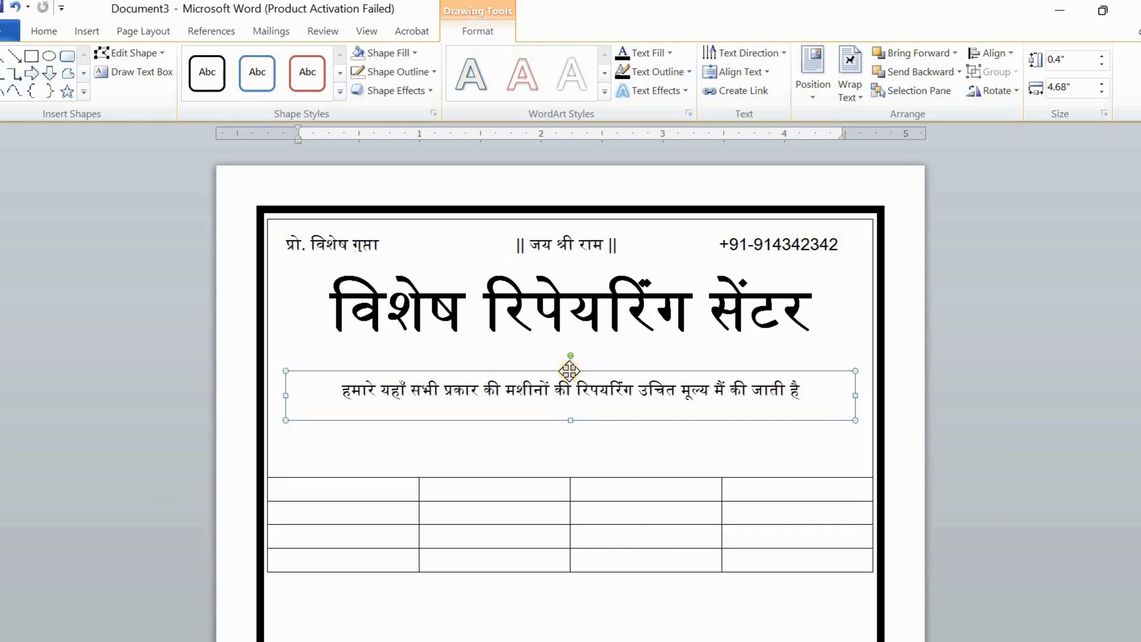
mouse_move(571, 370)
mouse_down()
mouse_move(571, 395)
mouse_move(571, 384)
mouse_up()
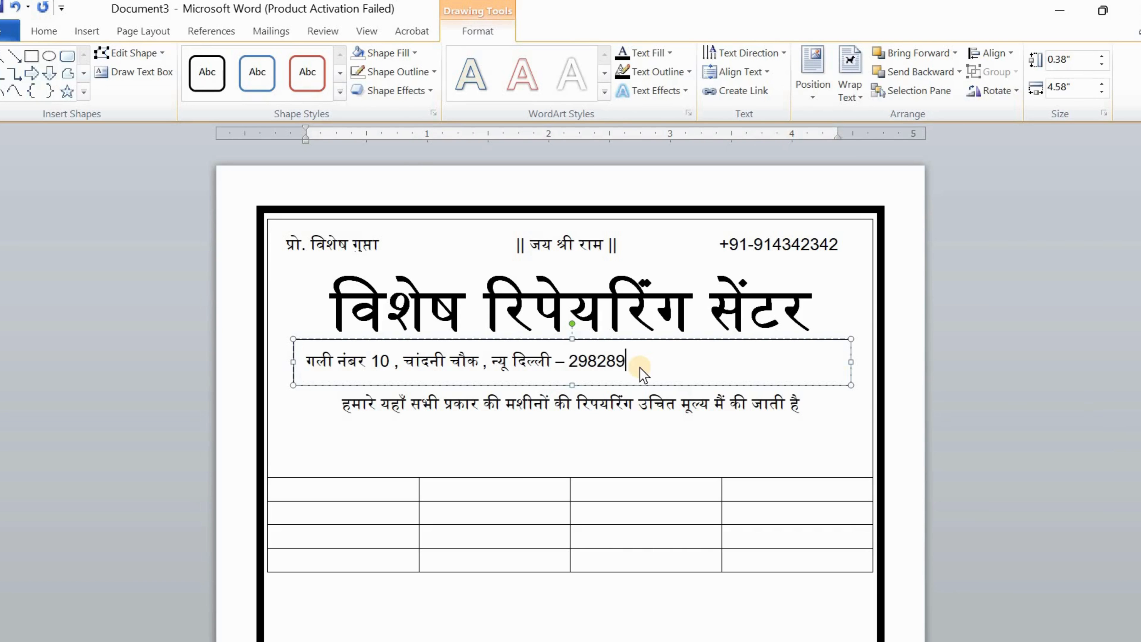
Centre the address line in its text box
key(ctrl+a)
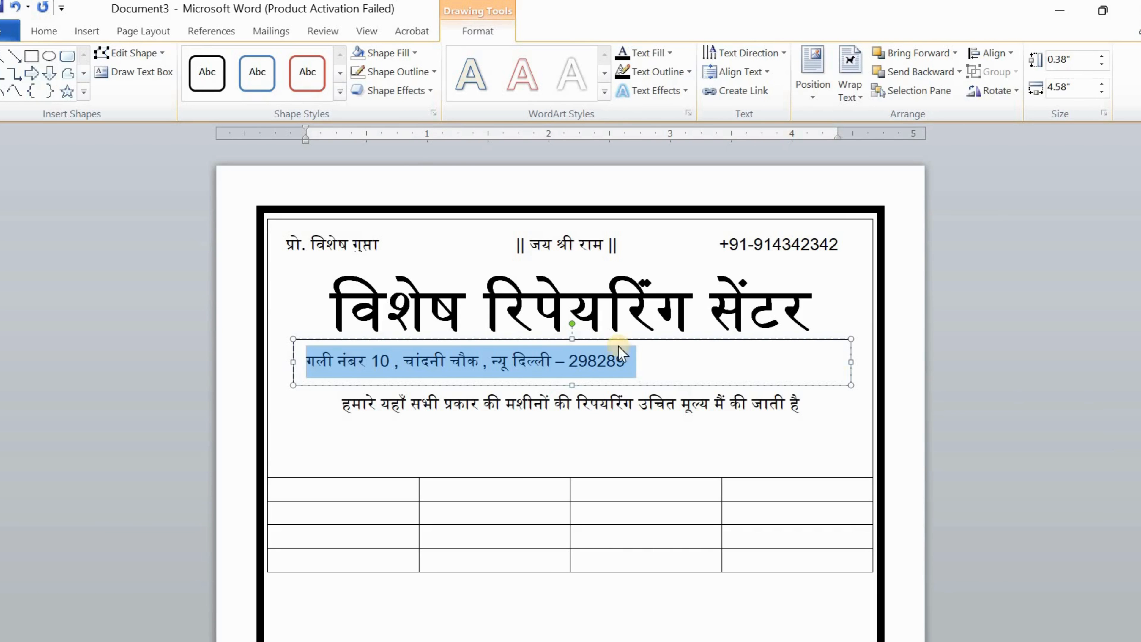
click(41, 30)
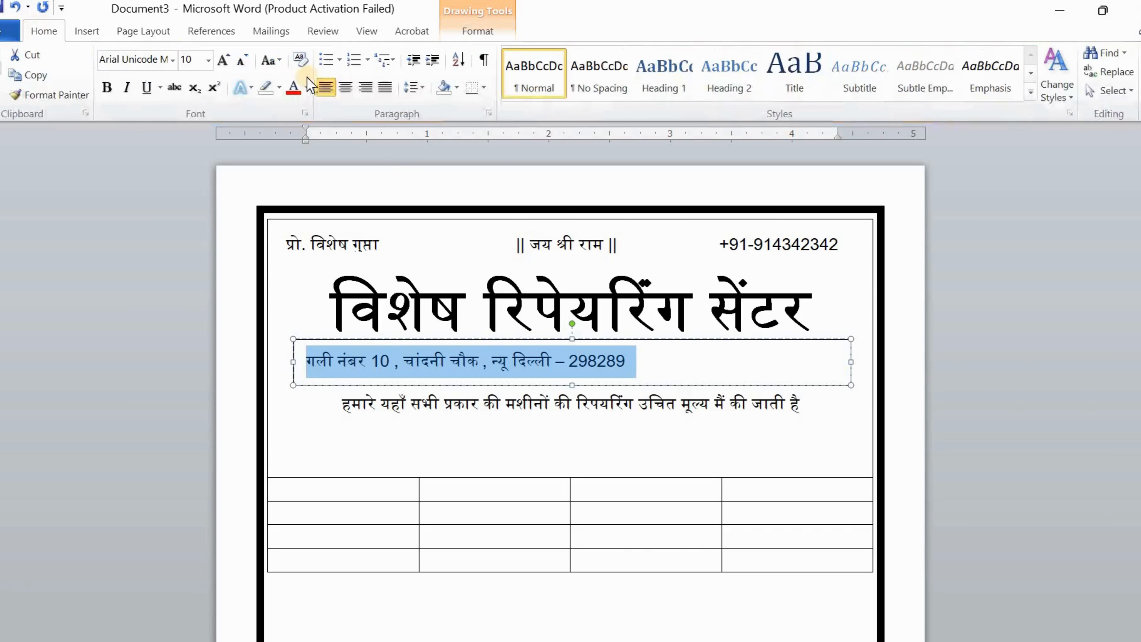
click(346, 86)
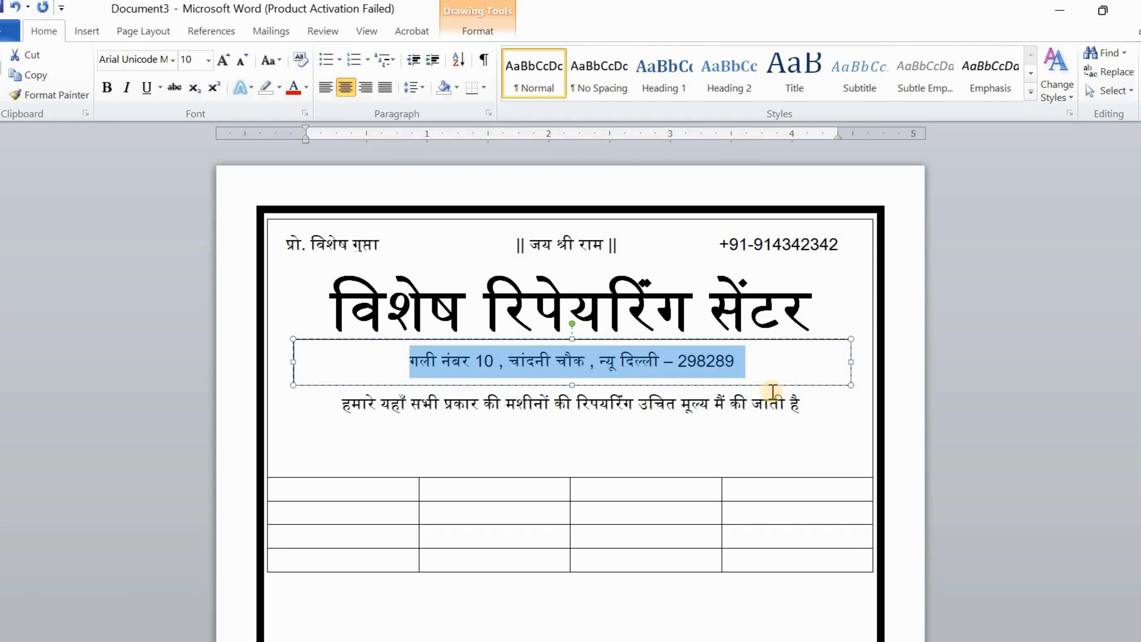
click(756, 402)
Apply a Reflection shape effect to the address line's text box
click(661, 360)
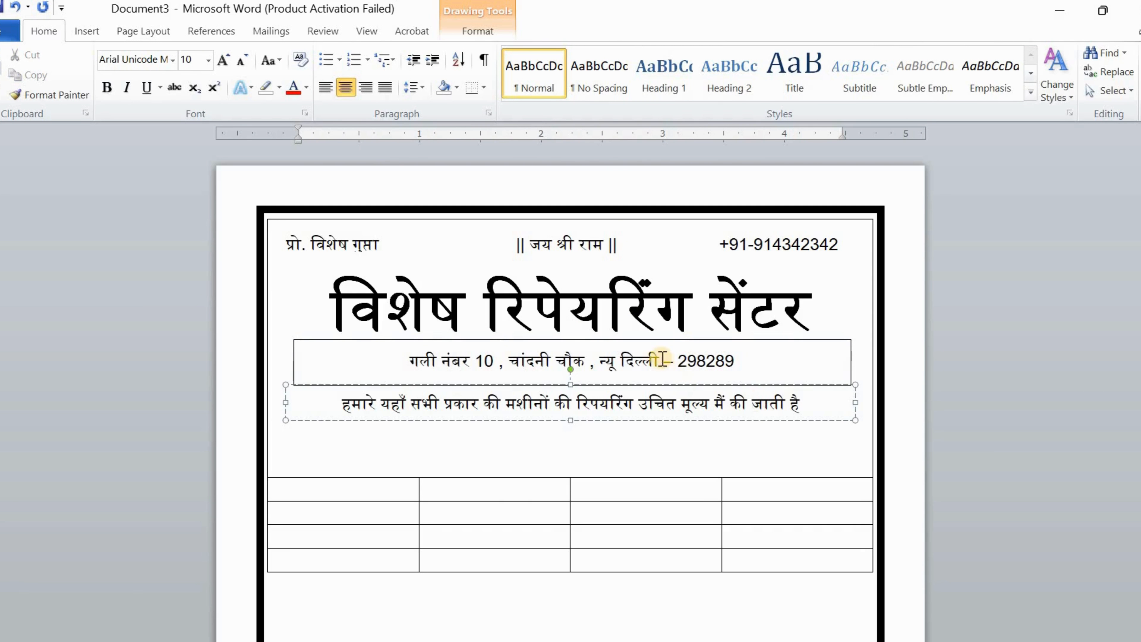
triple_click(660, 360)
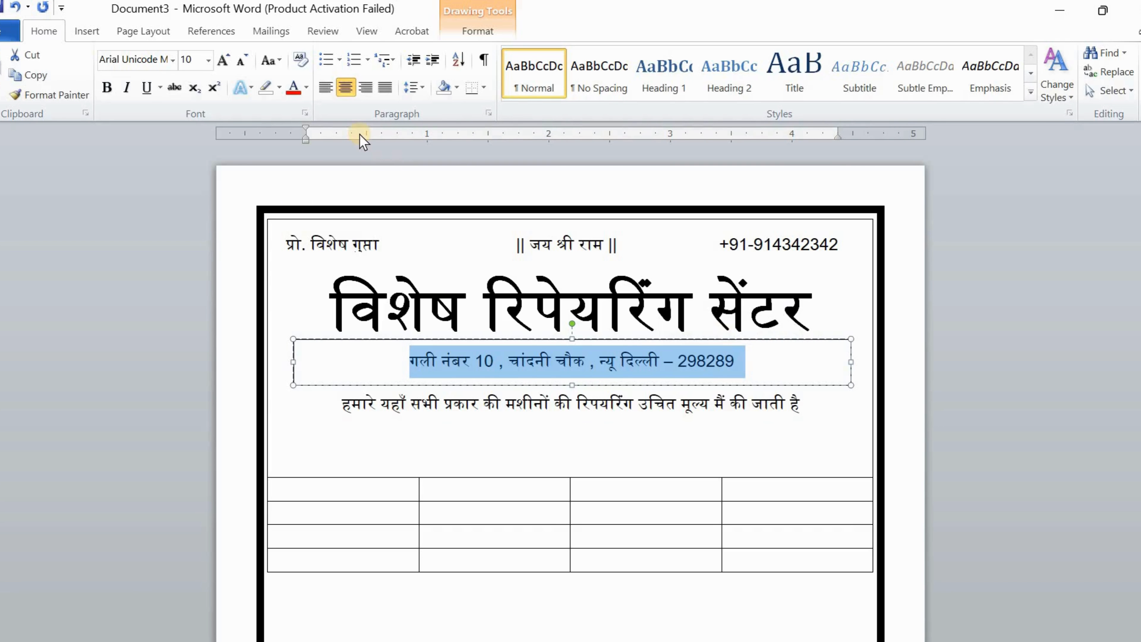
click(475, 32)
click(395, 91)
mouse_move(453, 199)
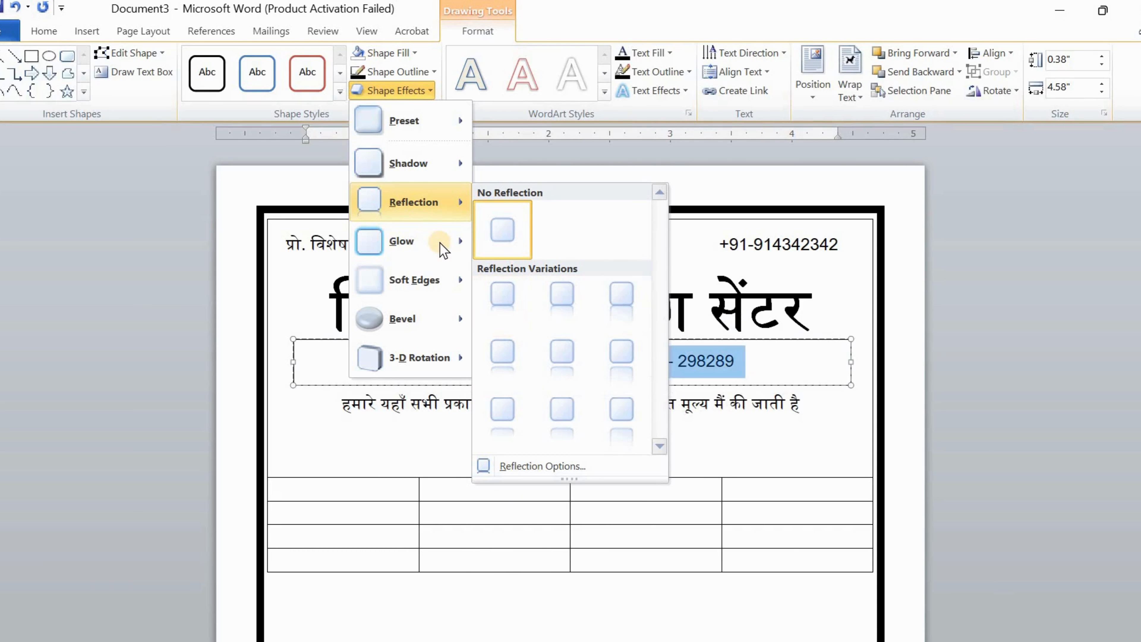
click(795, 366)
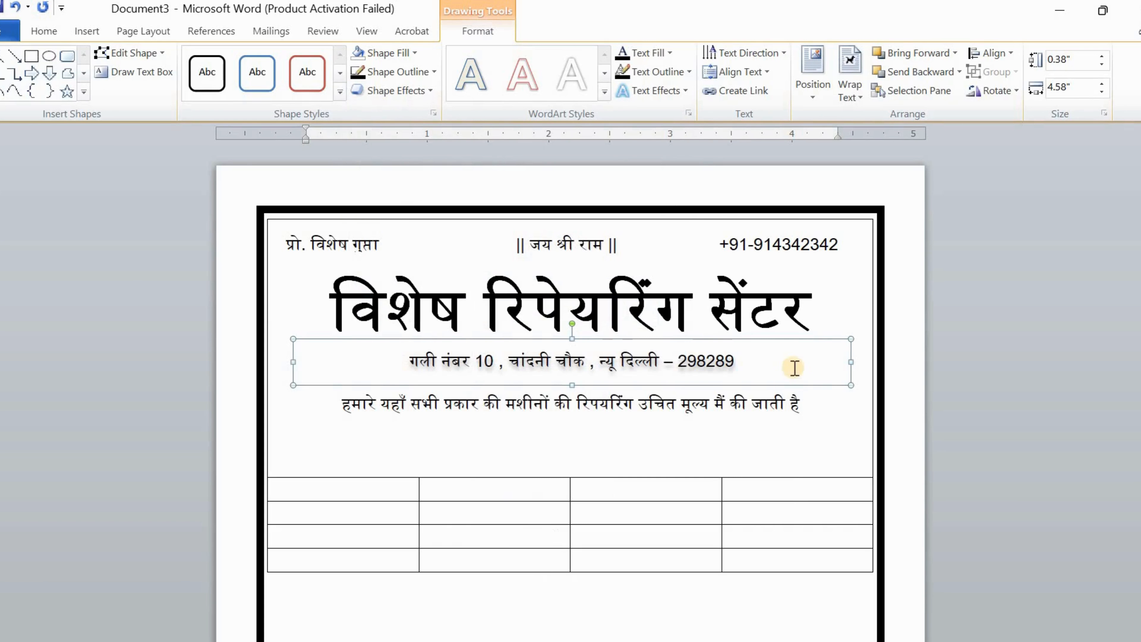
click(743, 404)
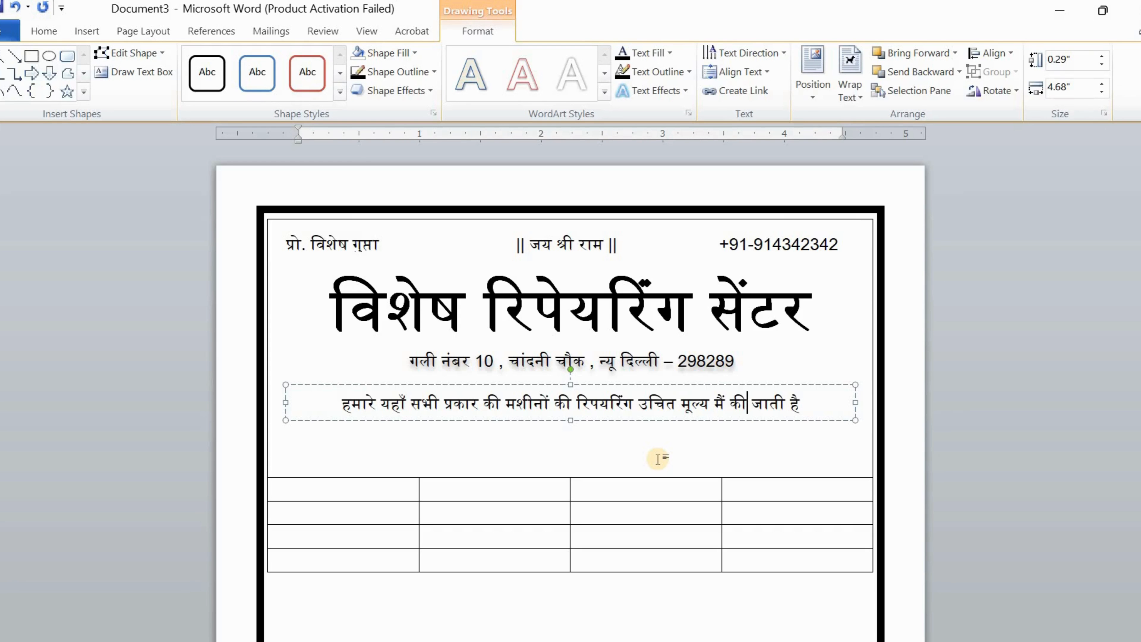
click(792, 366)
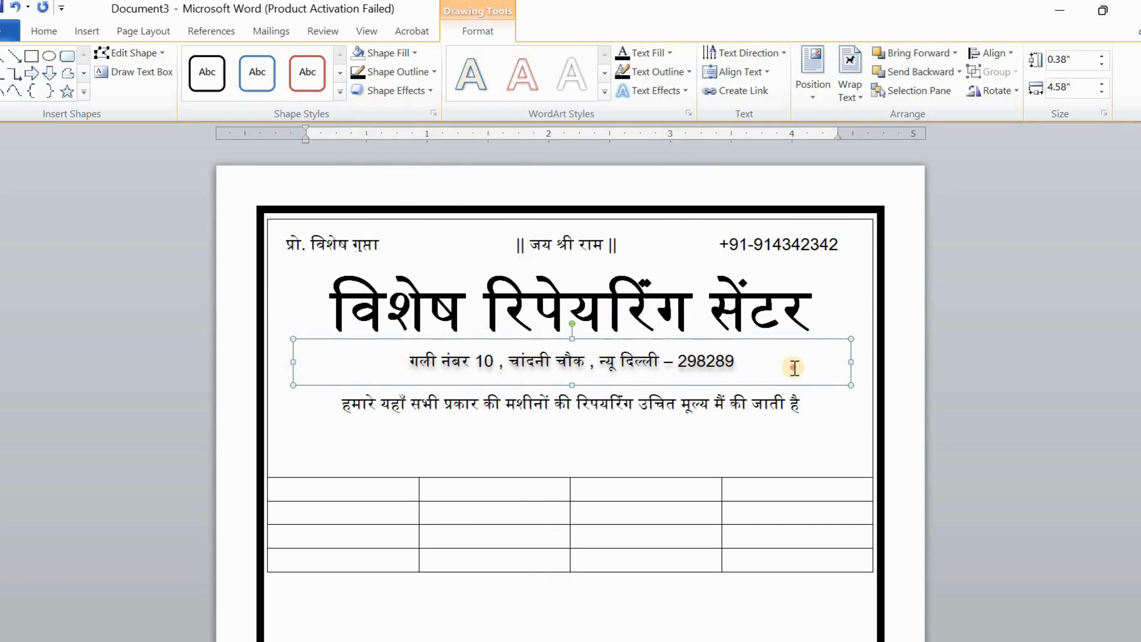
Remove the extra dot so नाम fits one line and resize the field box to fit
click(741, 405)
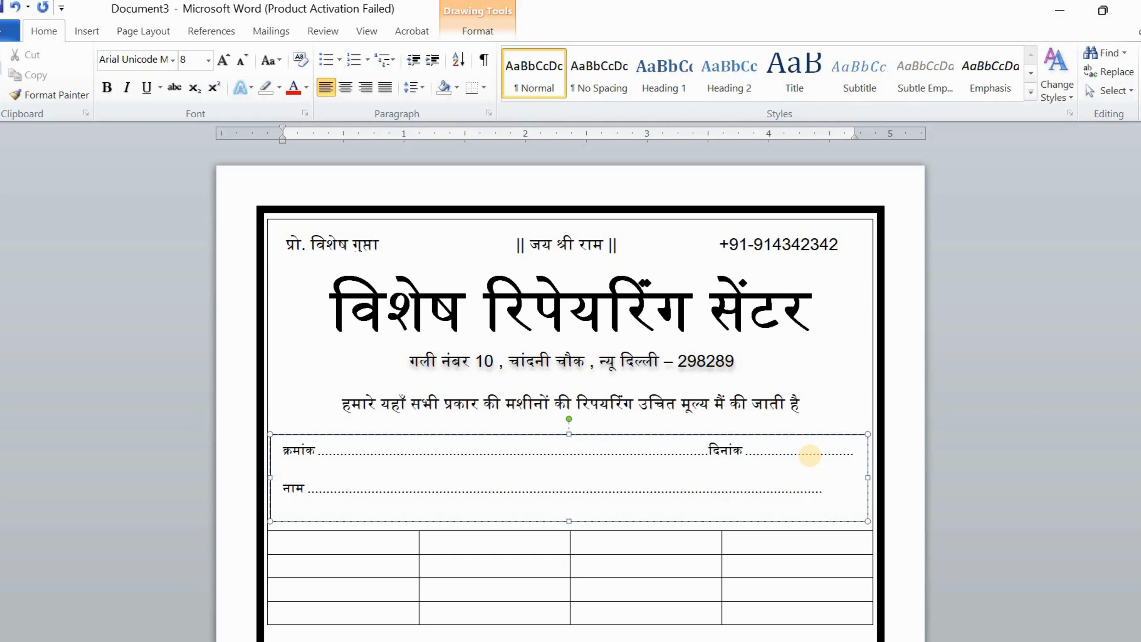
text(........)
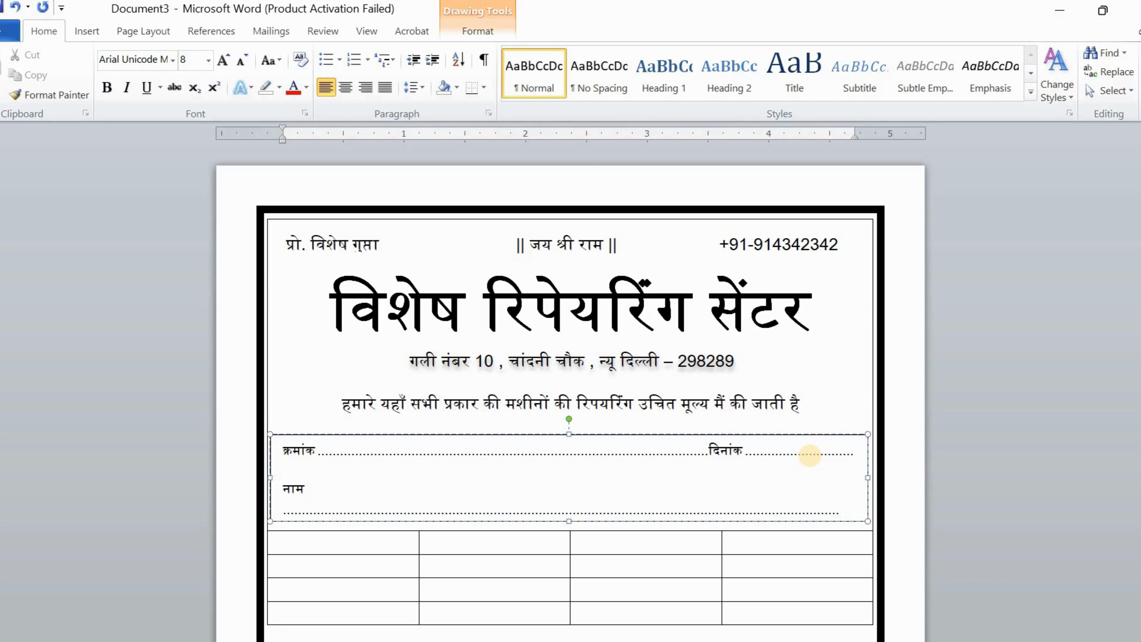
key(BackSpace)
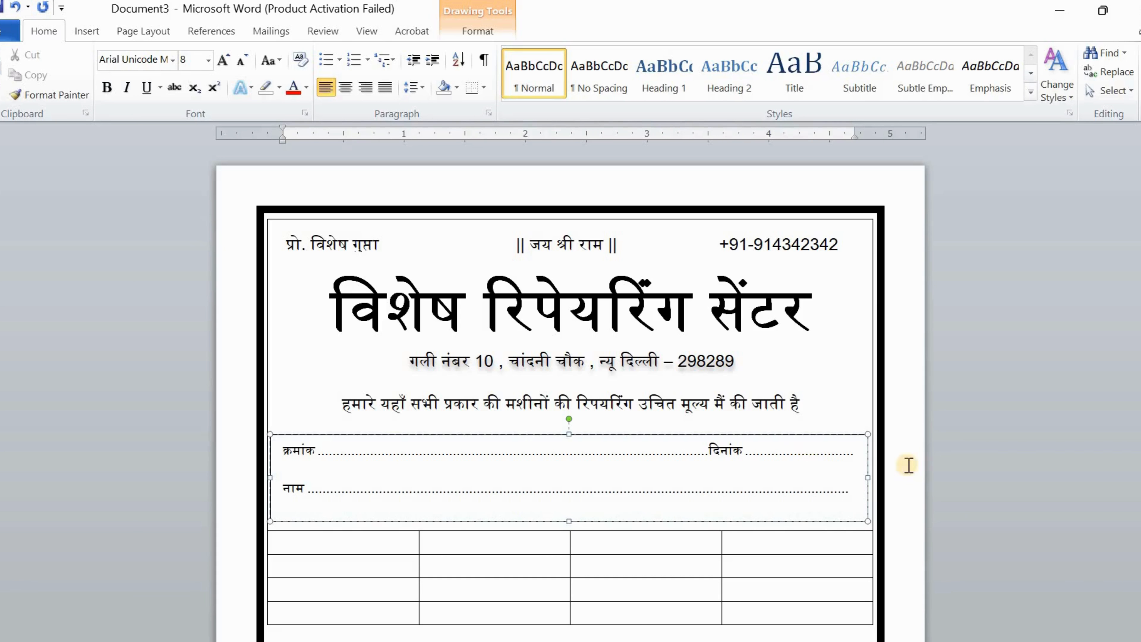
drag(566, 522, 566, 498)
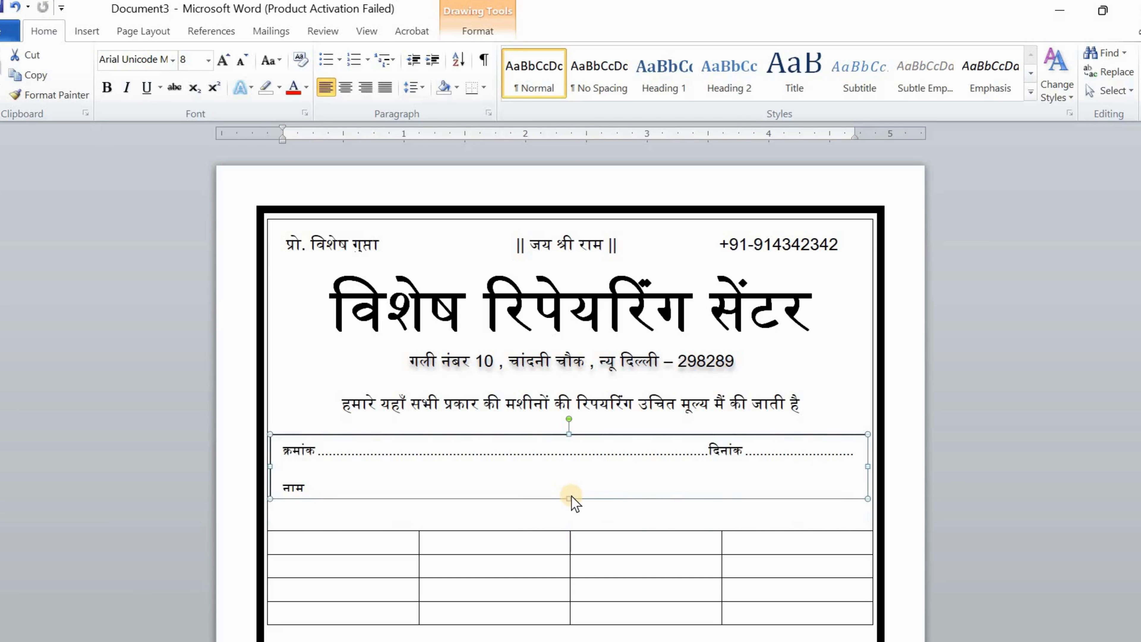
drag(570, 498, 571, 506)
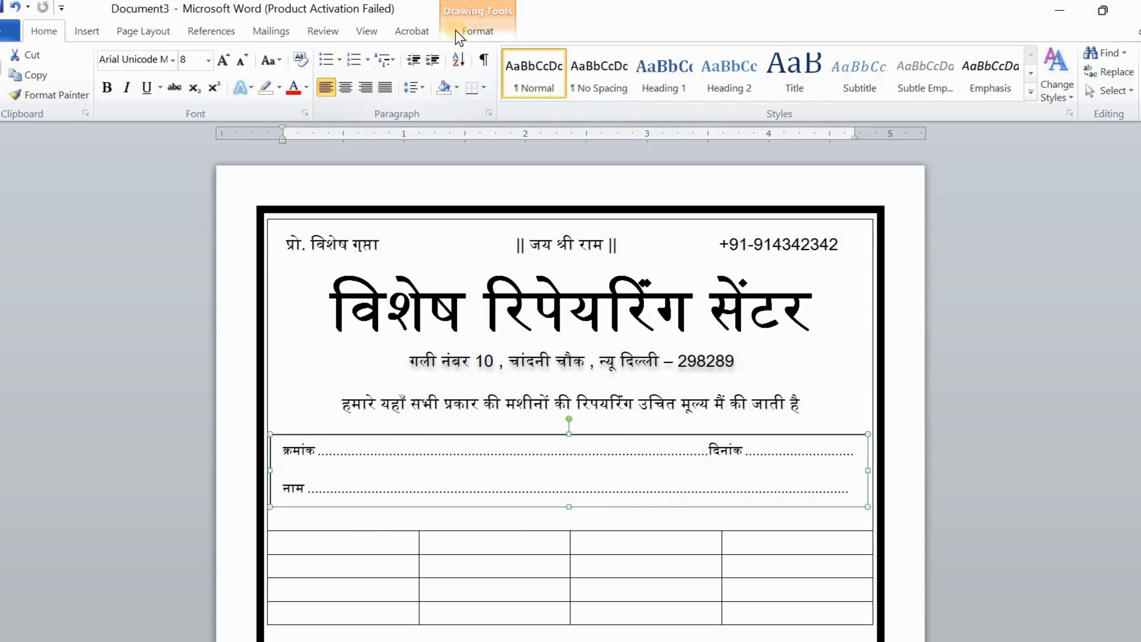
Set the field box to no outline and no fill so it is transparent
click(472, 32)
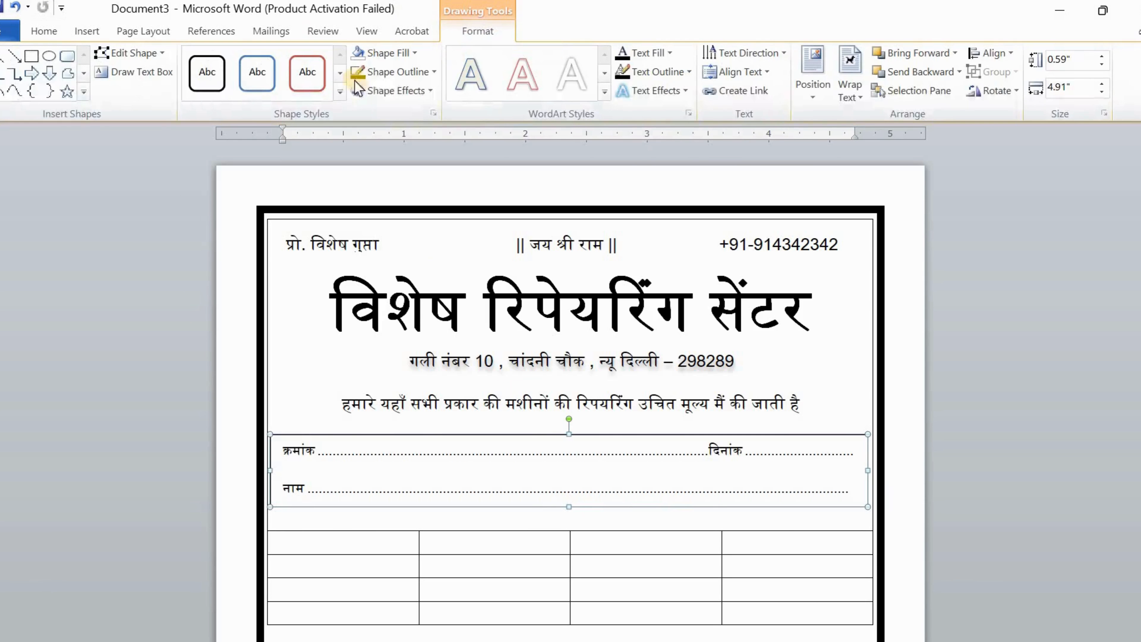
click(385, 79)
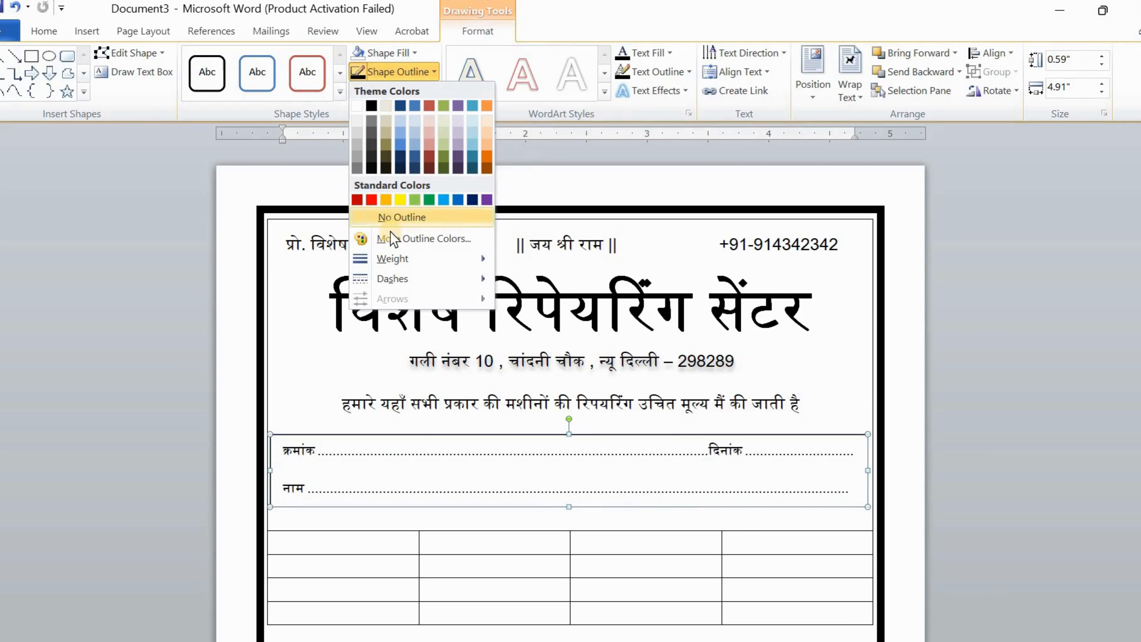
click(396, 218)
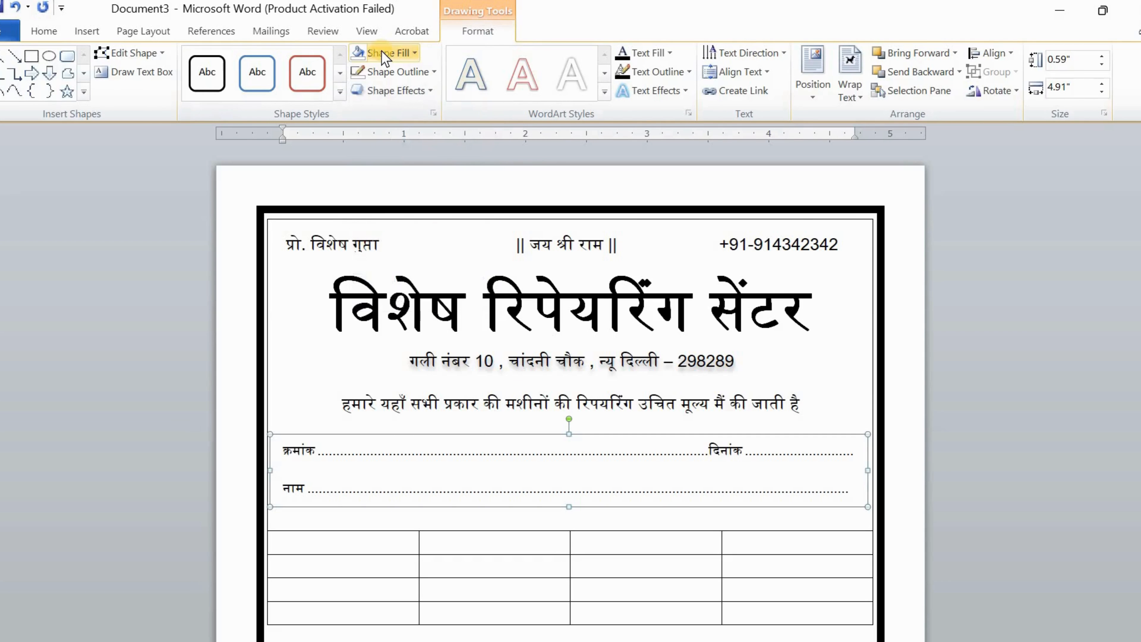
click(382, 54)
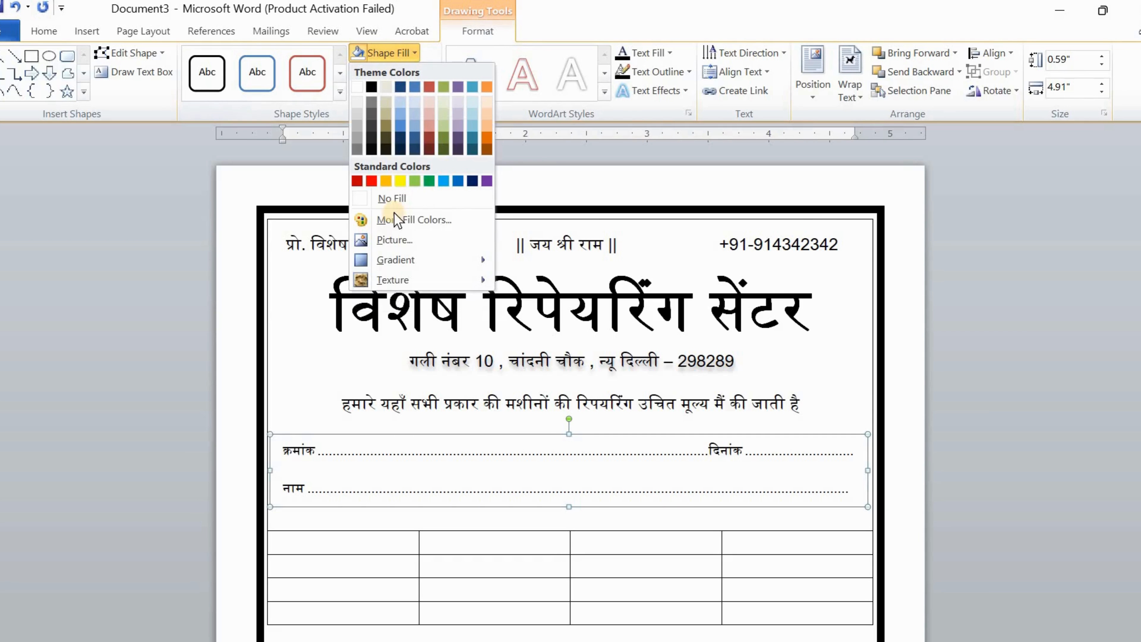
click(408, 204)
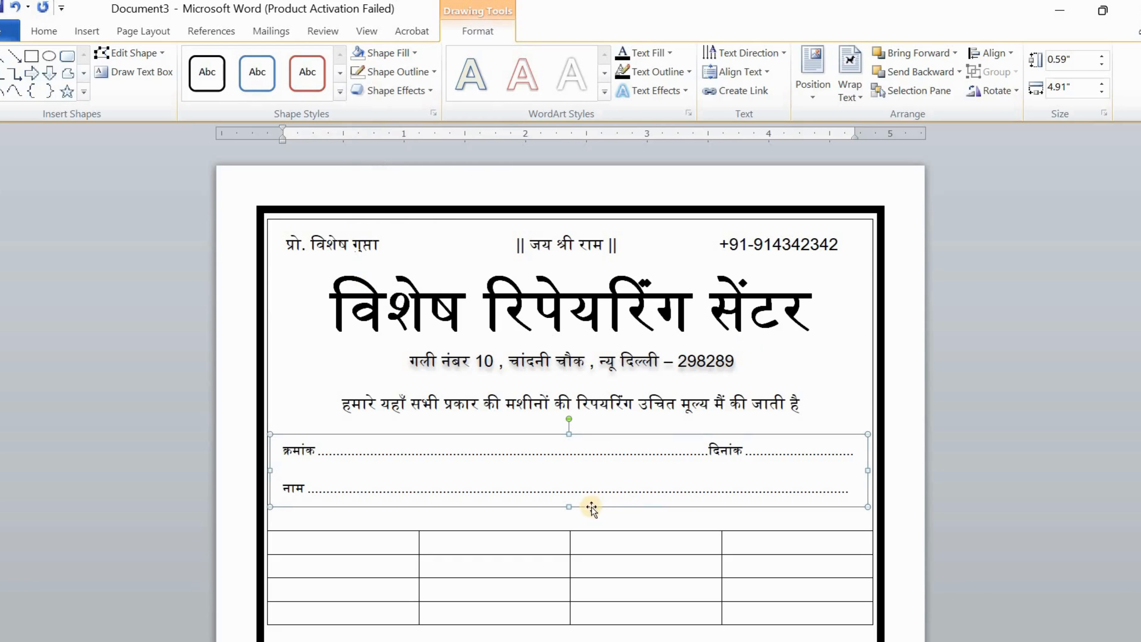
click(914, 427)
scroll(752, 395, down, 3)
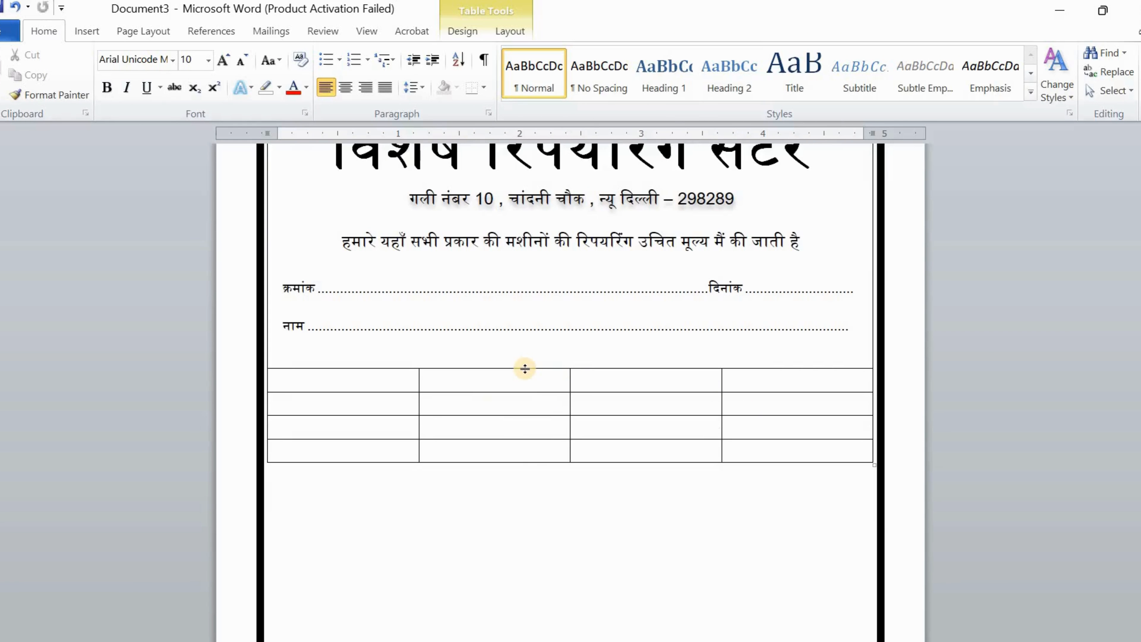
Move the item table's top edge up beneath the नाम line
drag(524, 367, 530, 349)
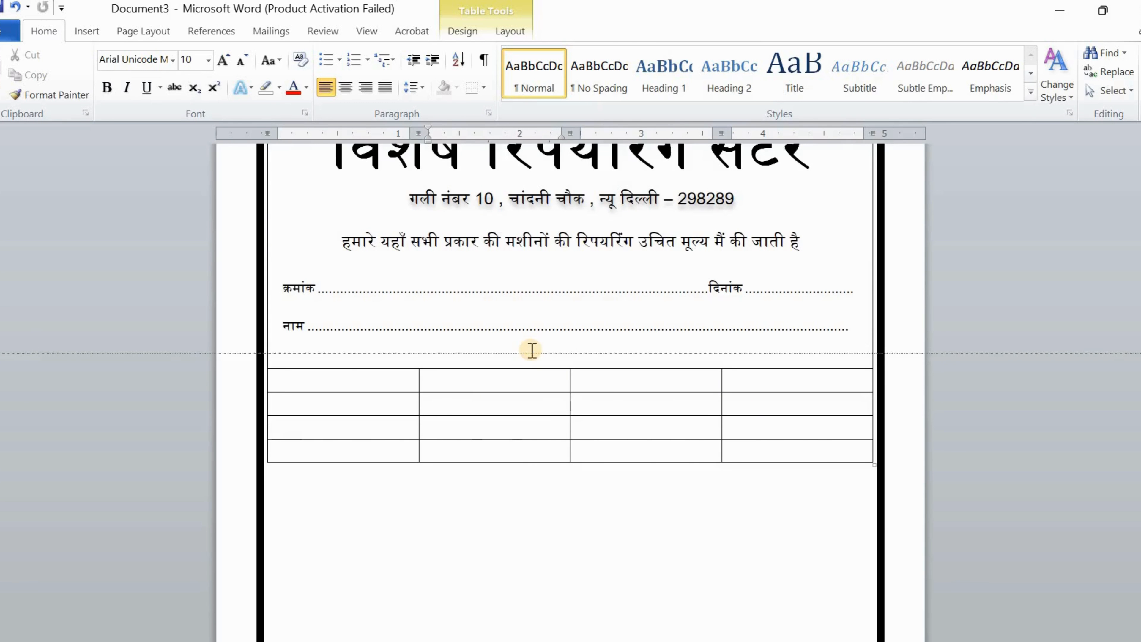
scroll(409, 432, up, 3)
scroll(584, 494, down, 5)
click(584, 493)
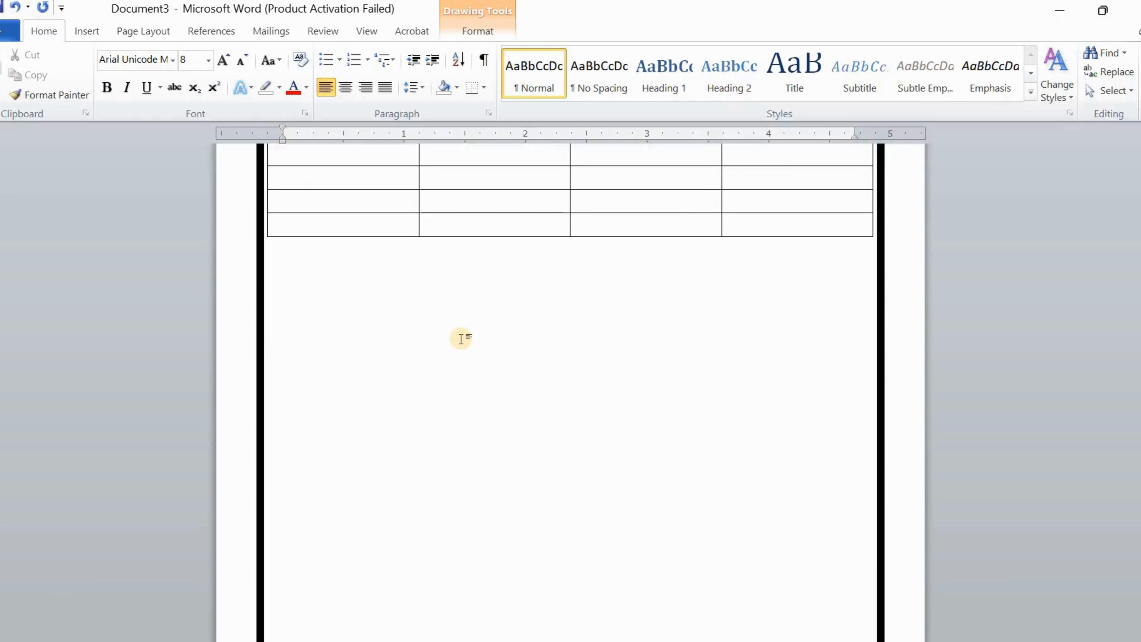
scroll(461, 338, up, 1)
Stretch the table's second row down toward the page's bottom border
drag(467, 245, 479, 575)
scroll(479, 575, down, 4)
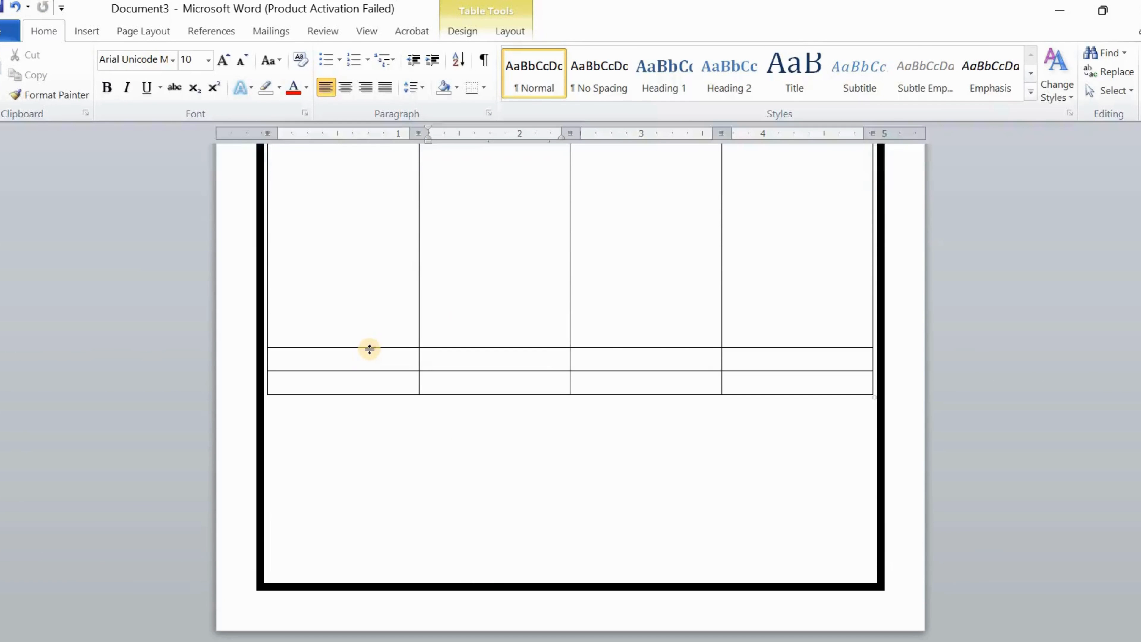
drag(370, 349, 397, 535)
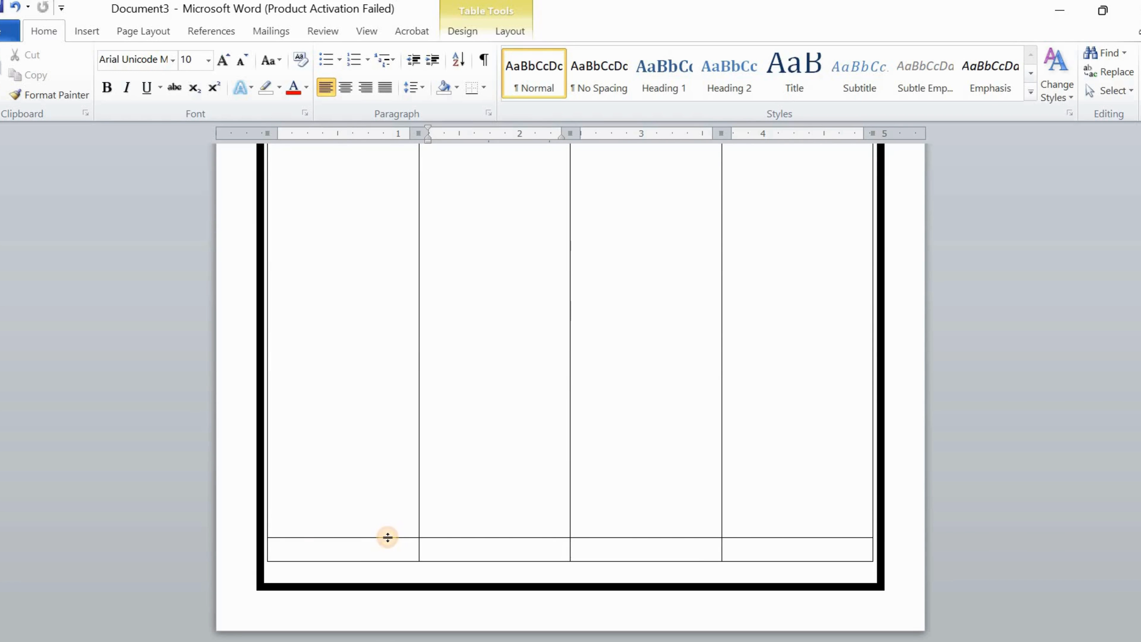
drag(388, 537, 394, 531)
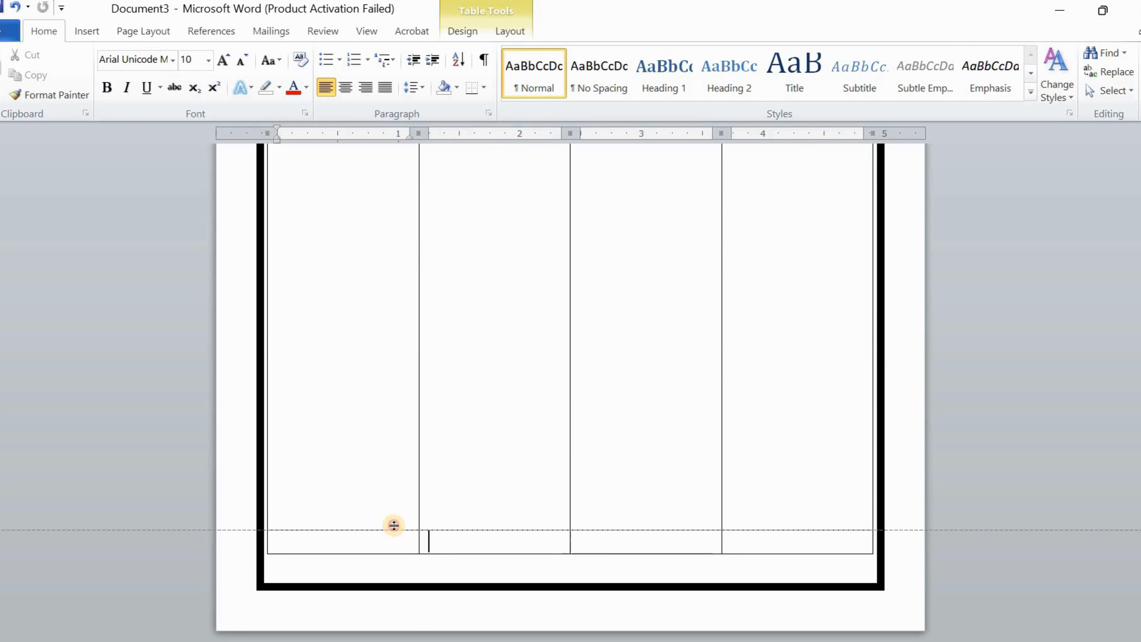
click(395, 525)
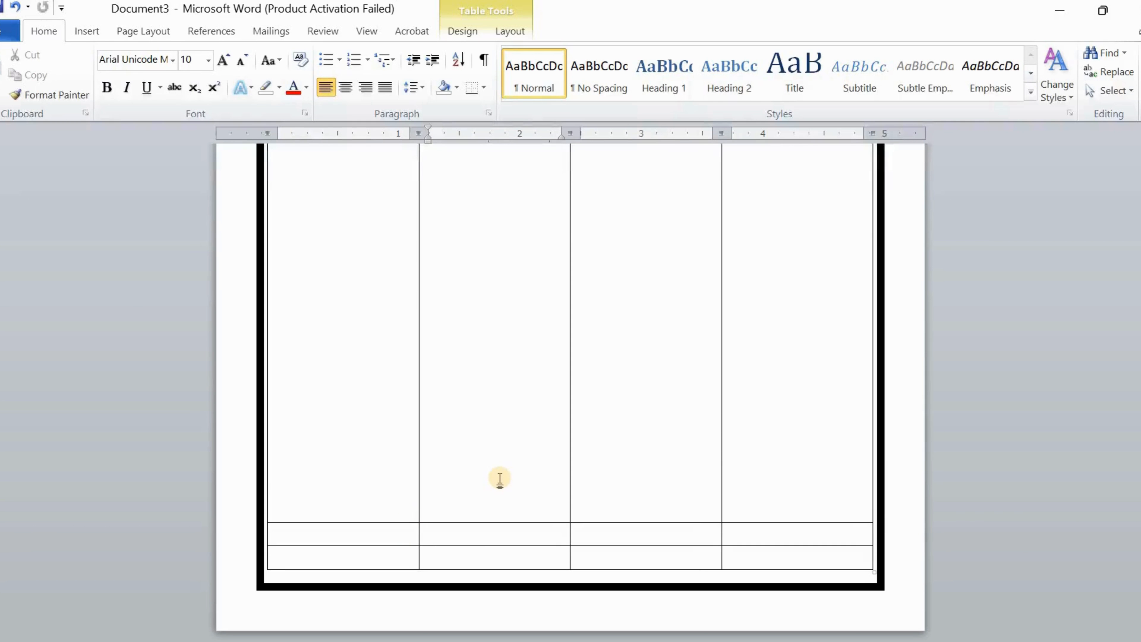
scroll(501, 479, down, 5)
scroll(501, 479, up, 10)
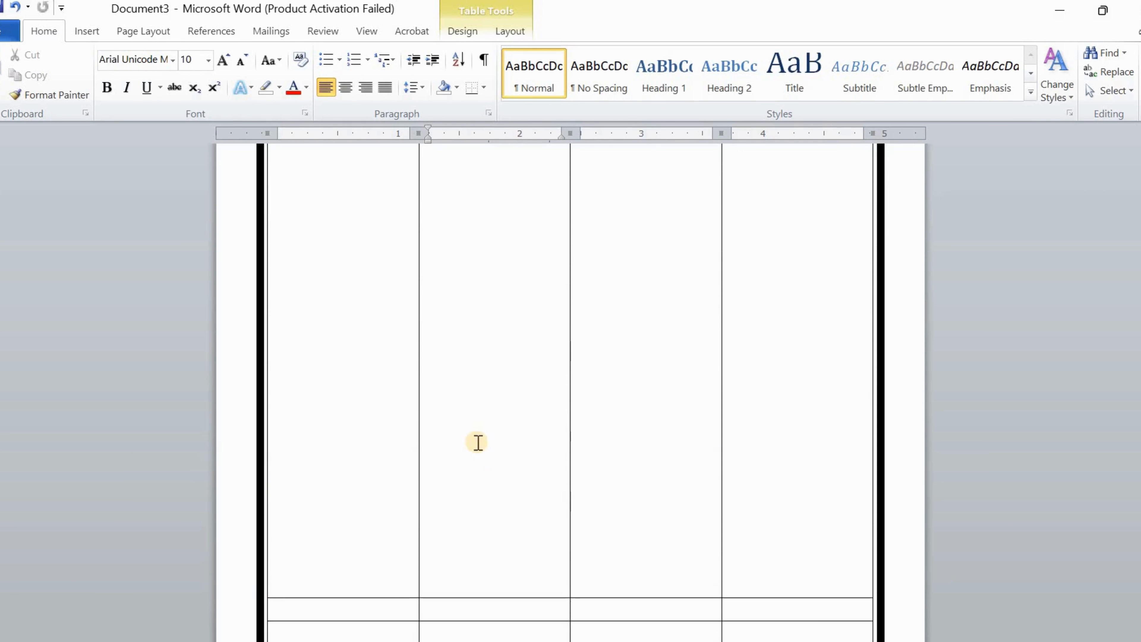
scroll(367, 354, down, 5)
scroll(360, 344, up, 6)
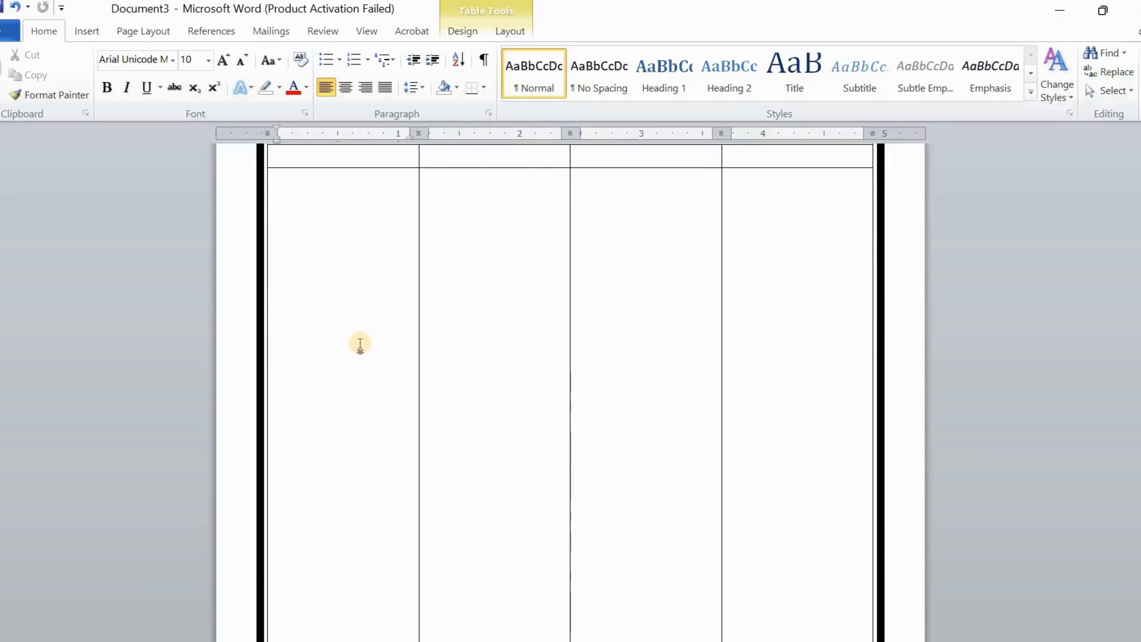
Fine-tune the table's bottom edge against the page border
click(360, 343)
scroll(360, 343, down, 8)
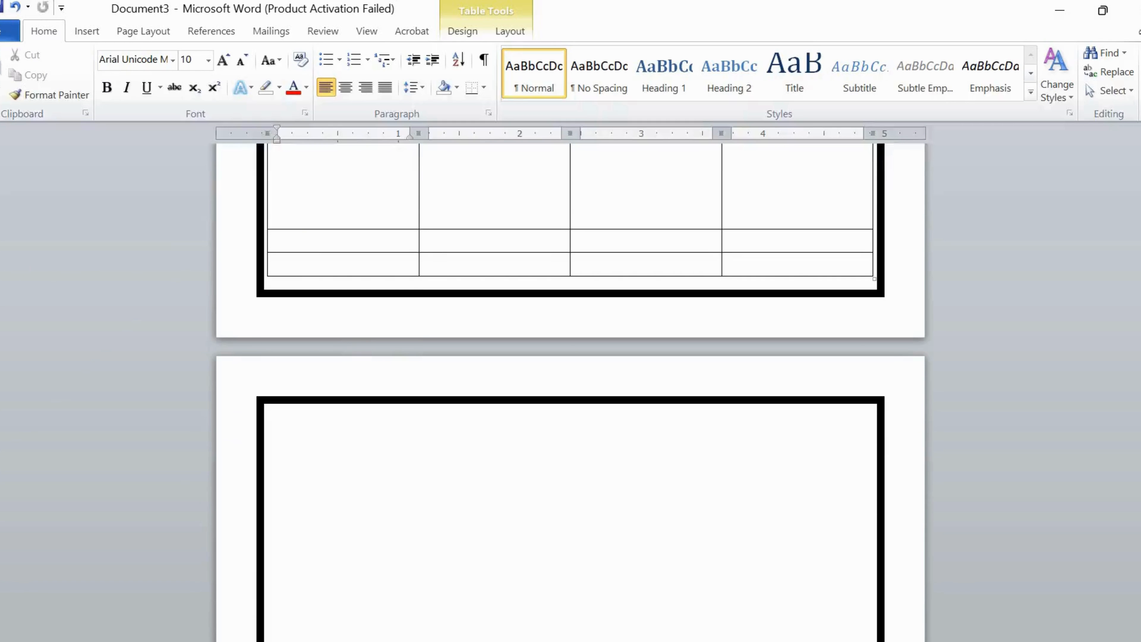
drag(1, 276, 1, 269)
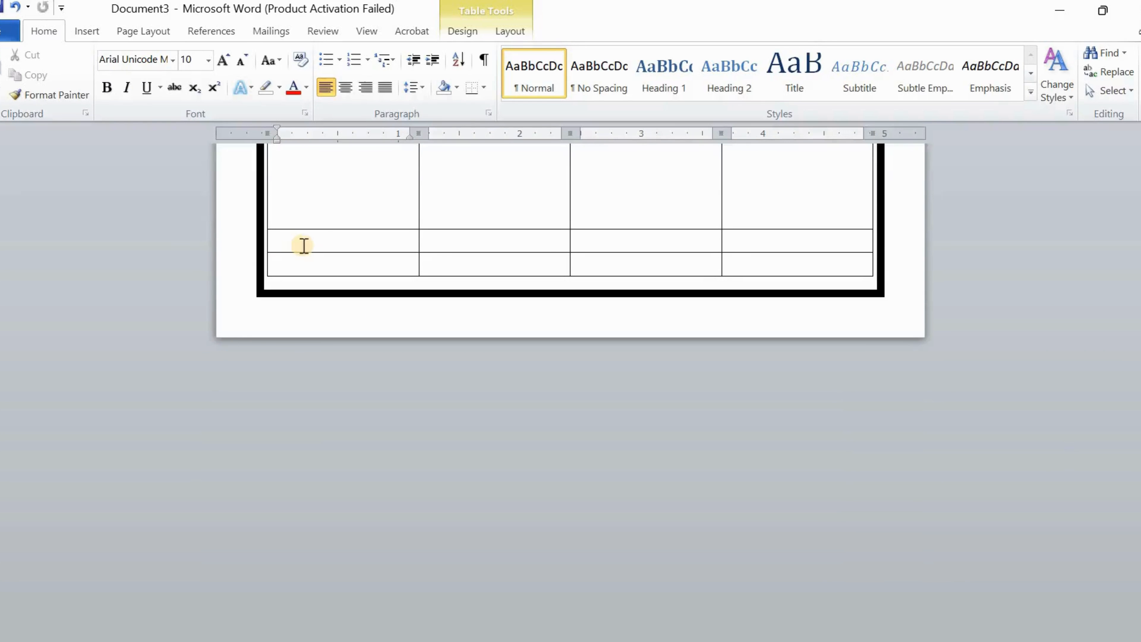
scroll(318, 244, up, 5)
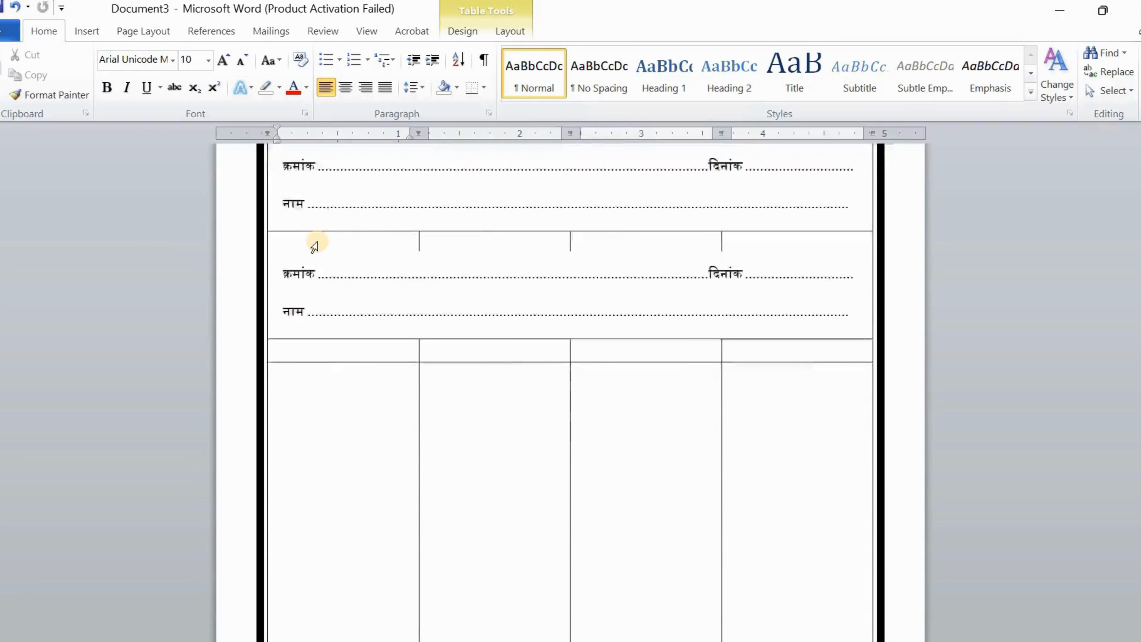
scroll(315, 247, up, 3)
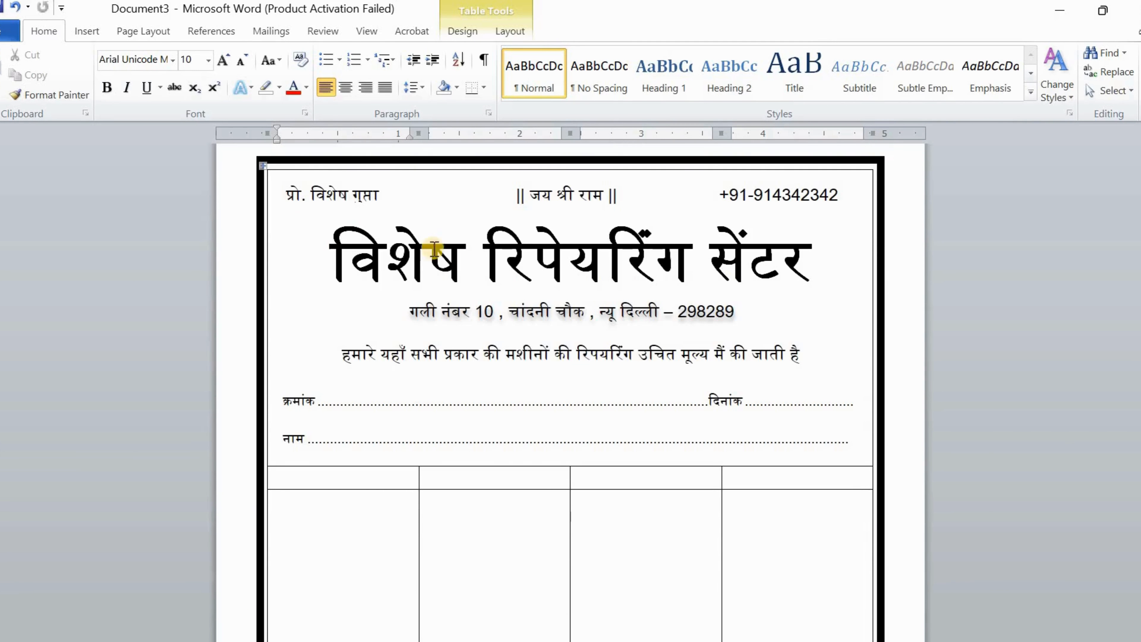
Set the table's top row to 13 pt font size
click(301, 477)
drag(345, 480, 792, 479)
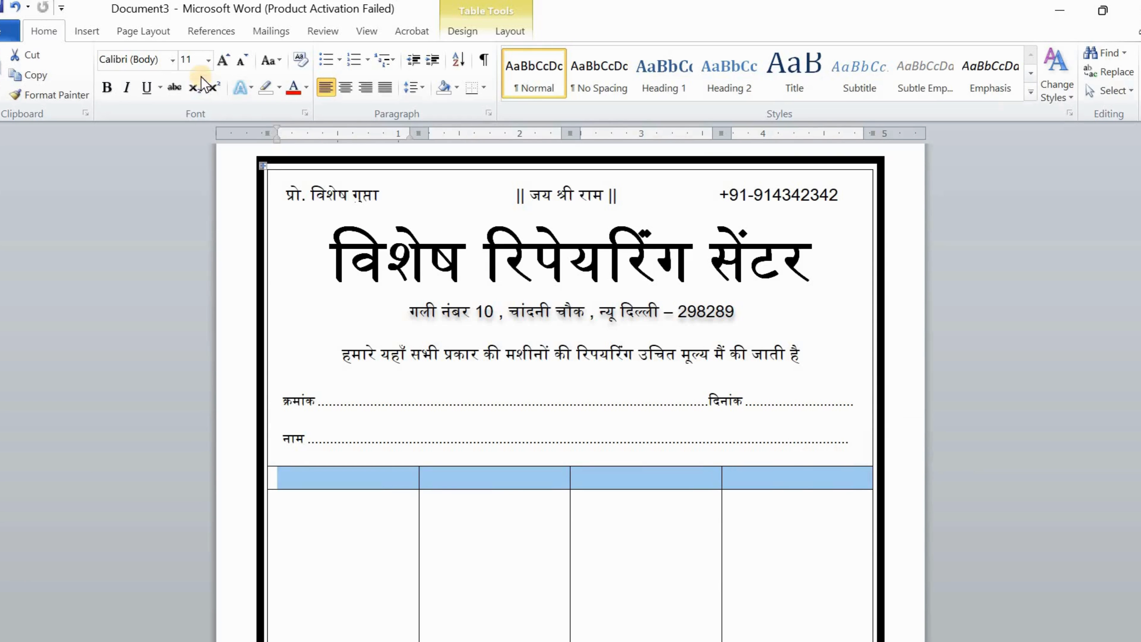
click(196, 58)
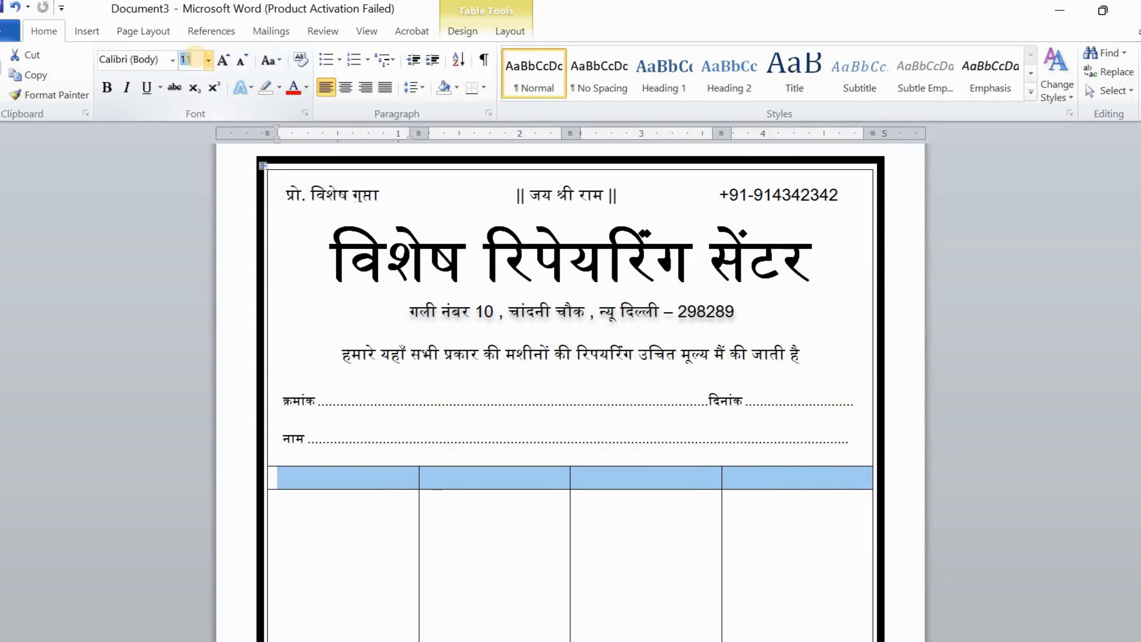
text(13)
key(Return)
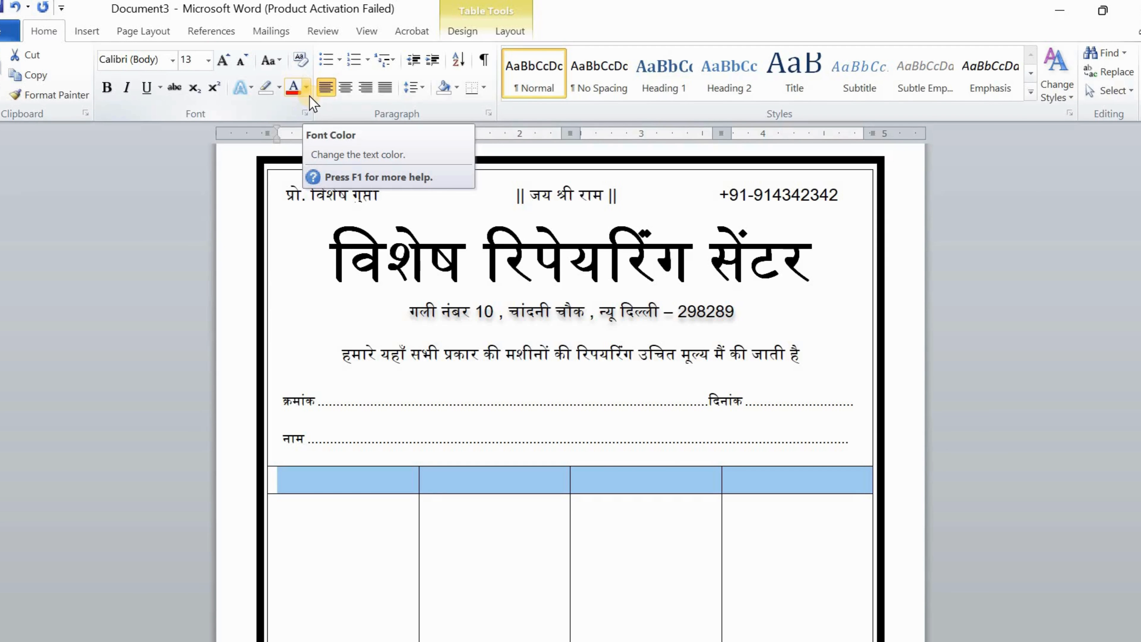
Type the headings विवरण, दर, संख्या, मूल्य and centre them in their cells
click(341, 478)
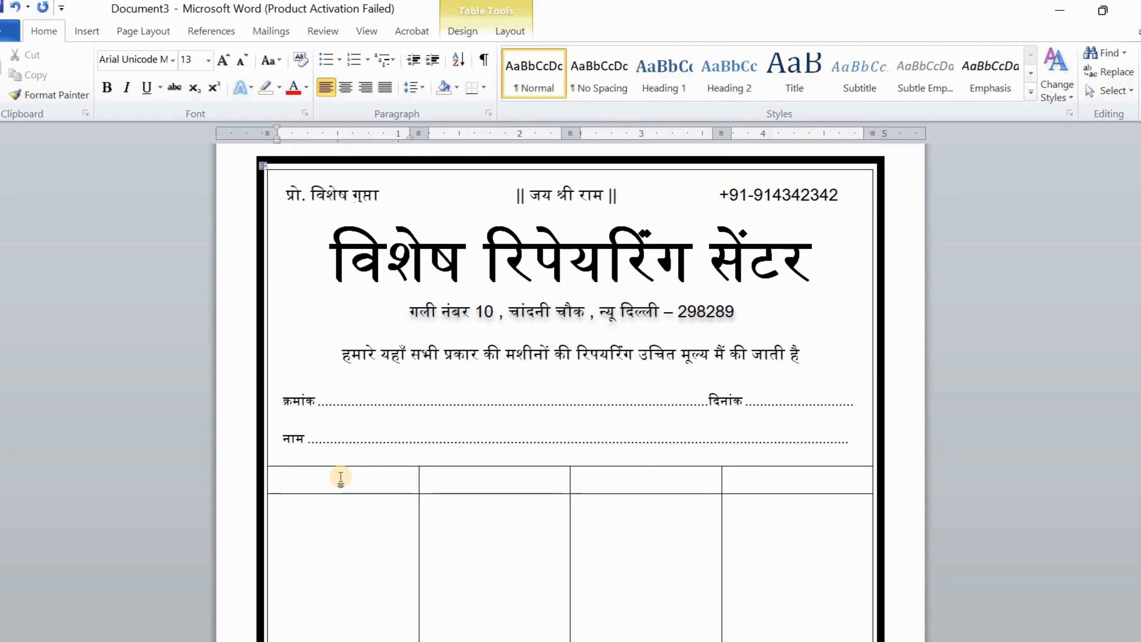
text(विवरण)
key(Tab)
text(दर)
key(Tab)
text(संख्या)
key(Tab)
text(मूल्य)
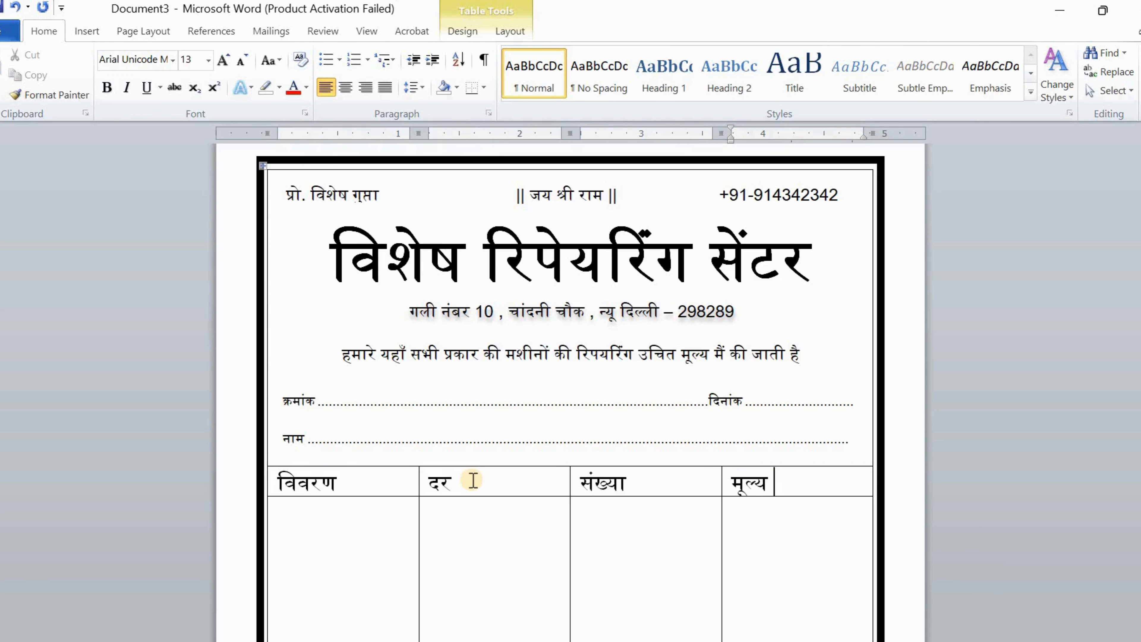
drag(351, 484, 783, 486)
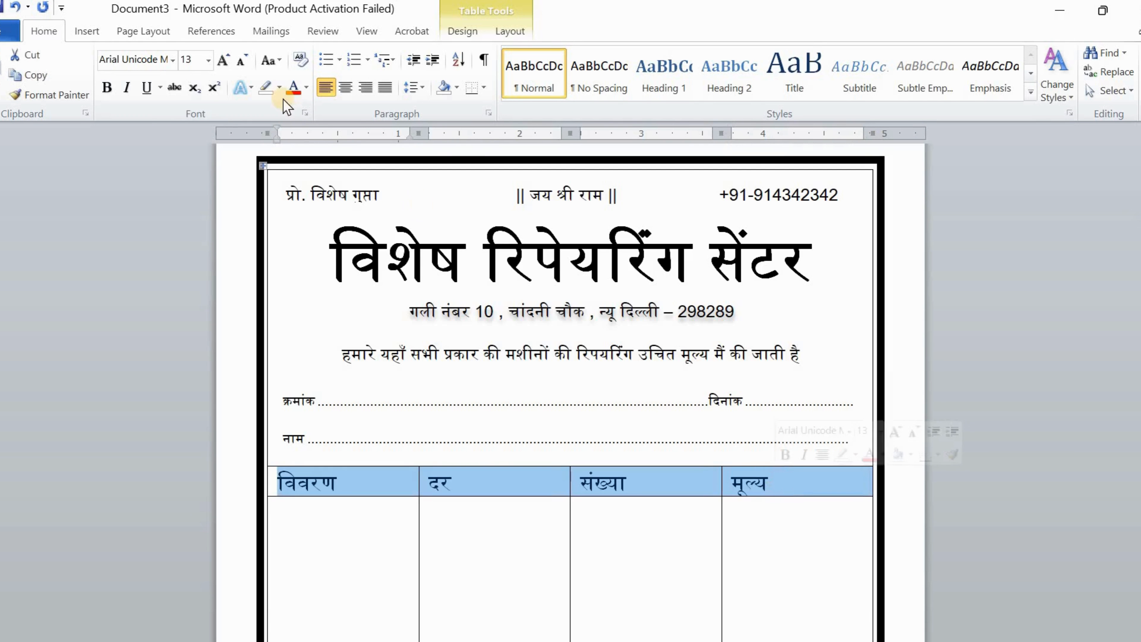
click(346, 85)
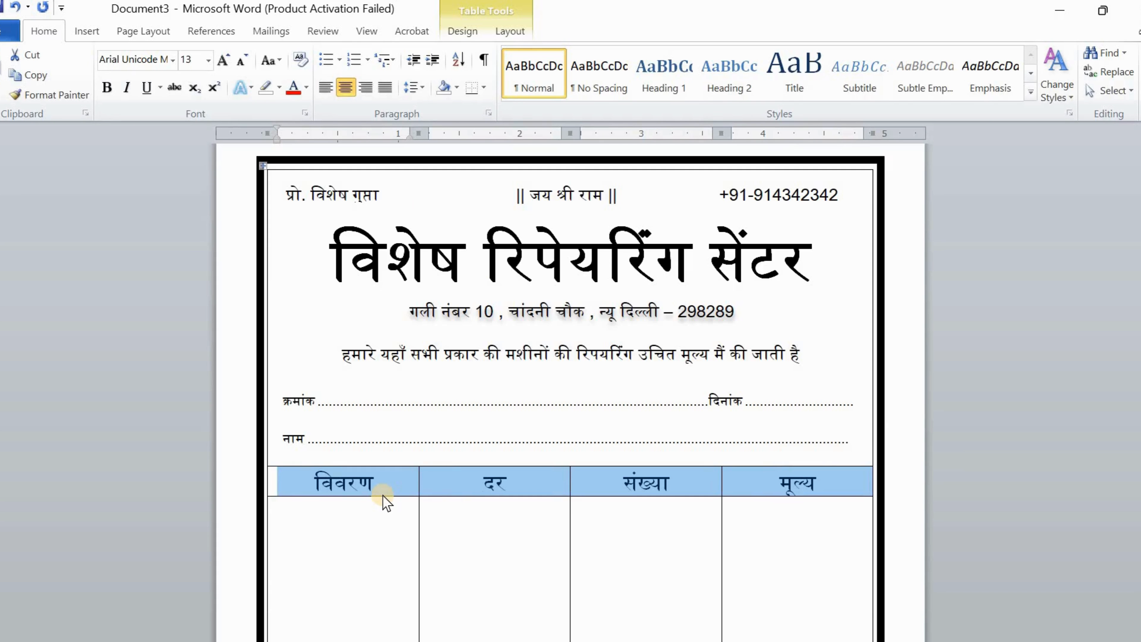
mouse_move(379, 495)
mouse_down()
mouse_move(390, 482)
mouse_move(377, 497)
mouse_move(400, 491)
mouse_up()
Adjust the header row's height in the item table
click(400, 490)
drag(396, 496, 406, 495)
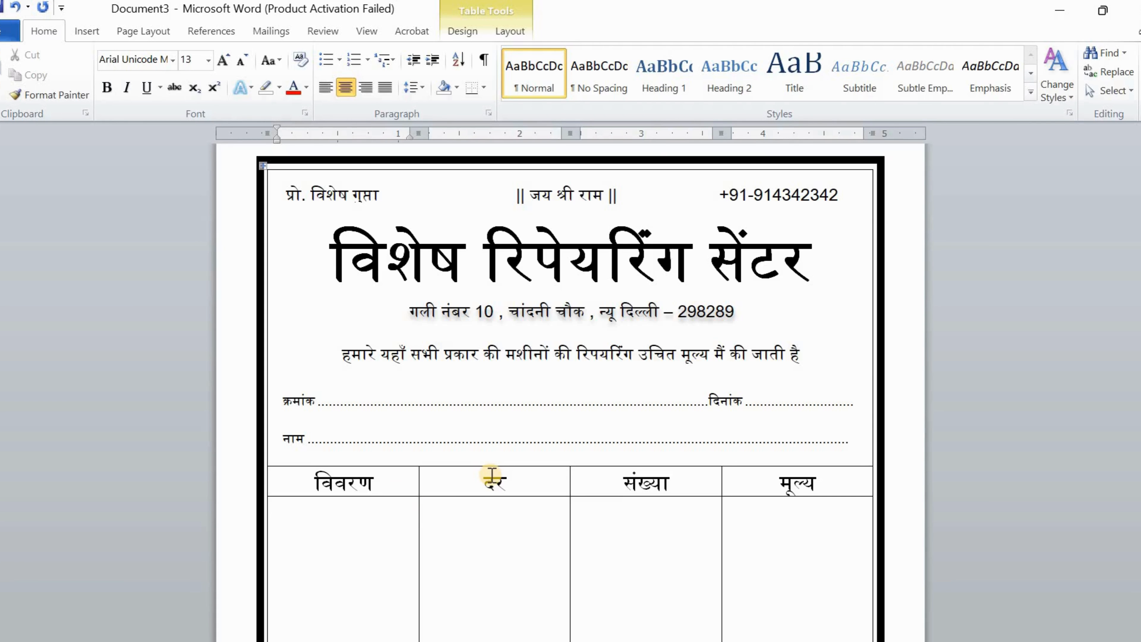
scroll(492, 474, down, 6)
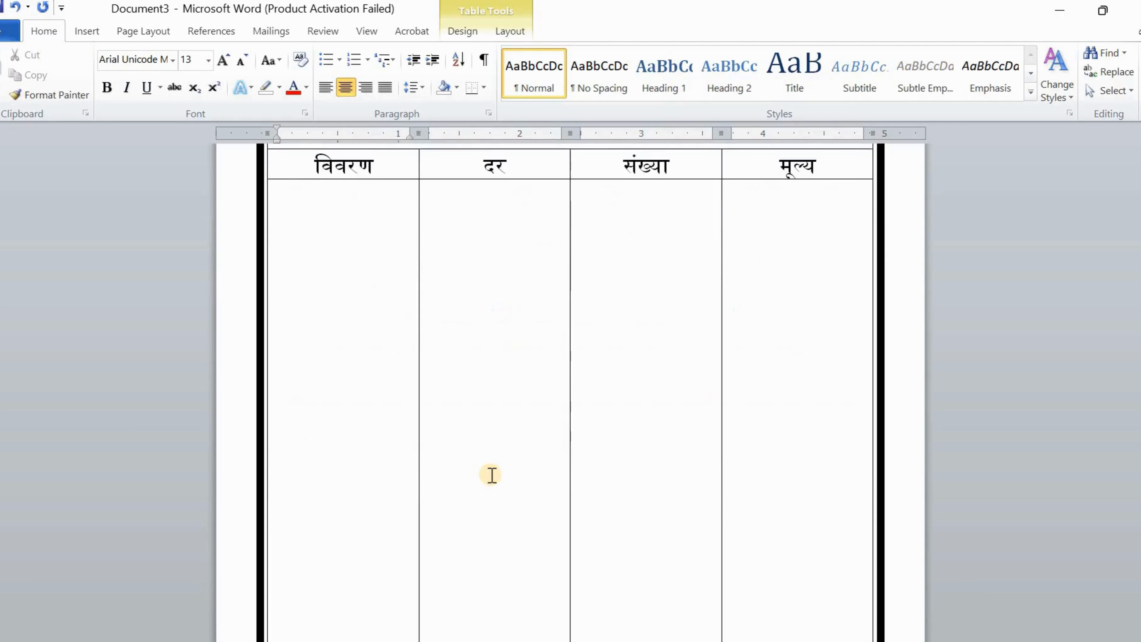
scroll(490, 474, up, 2)
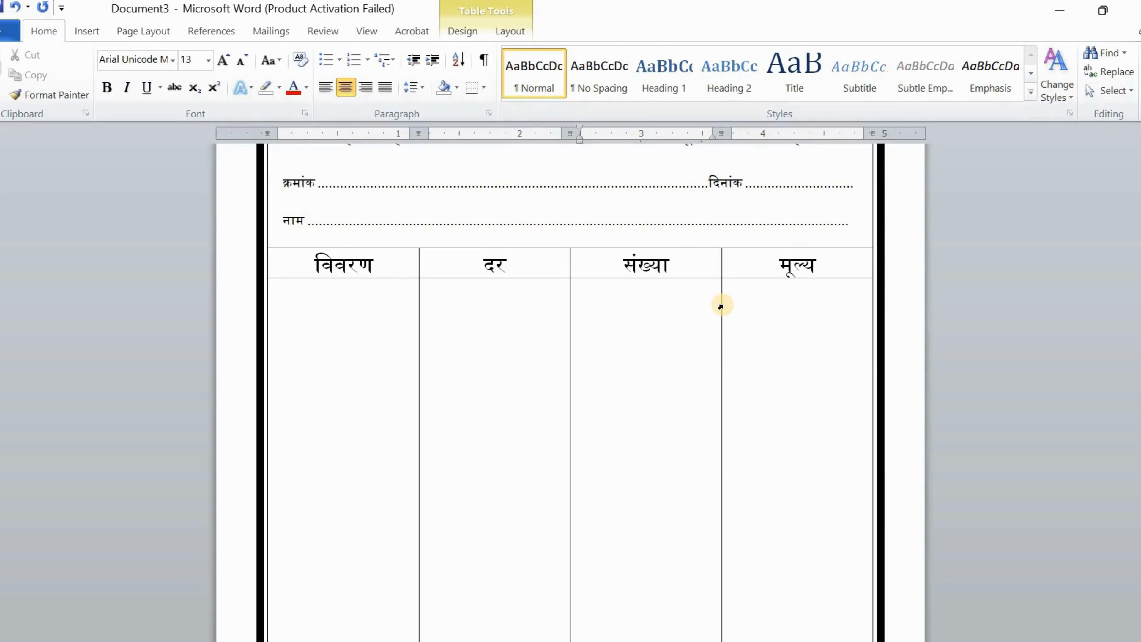
Drag the column borders so विवरण is widest, दर and संख्या narrow, मूल्य medium
drag(721, 305, 763, 311)
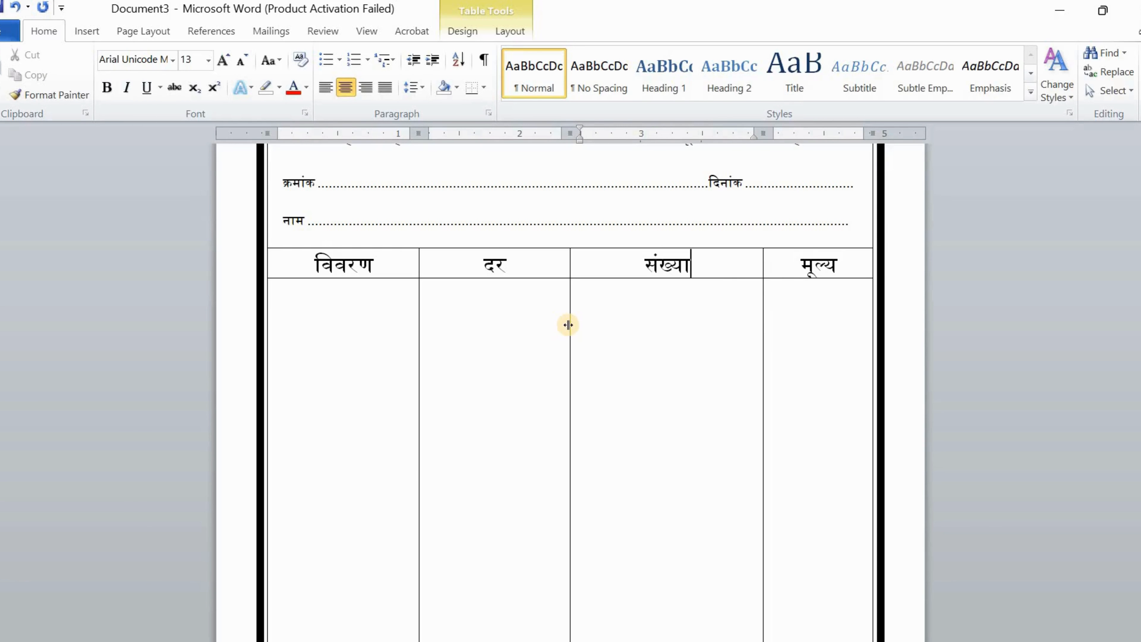
drag(568, 325, 664, 326)
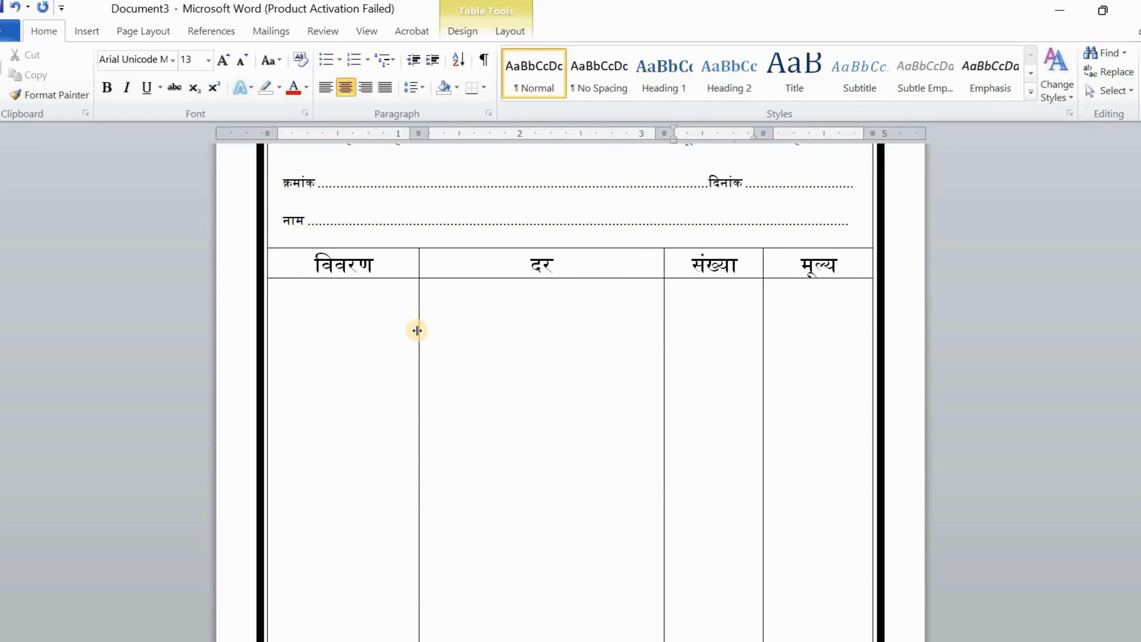
drag(417, 330, 589, 340)
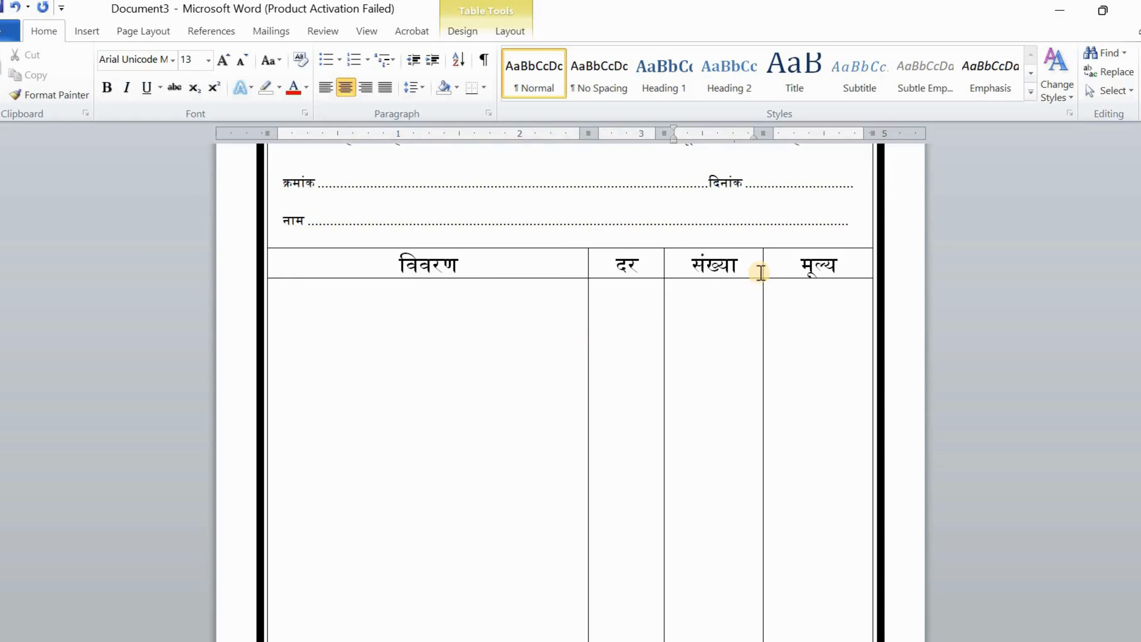
drag(762, 268, 748, 269)
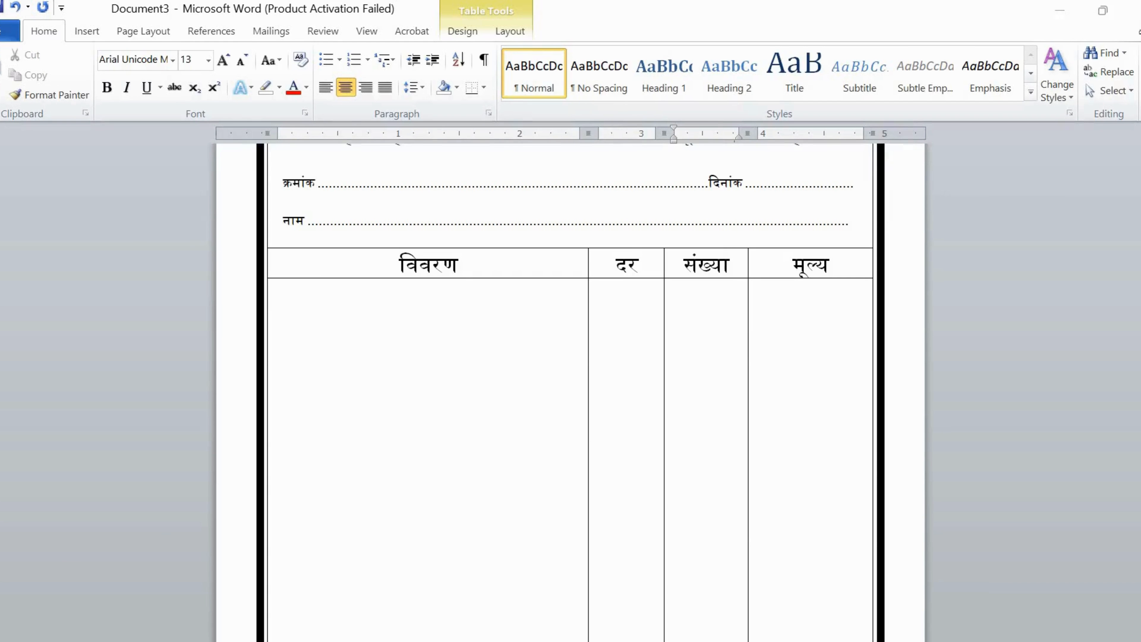
scroll(403, 484, up, 1)
scroll(403, 485, down, 2)
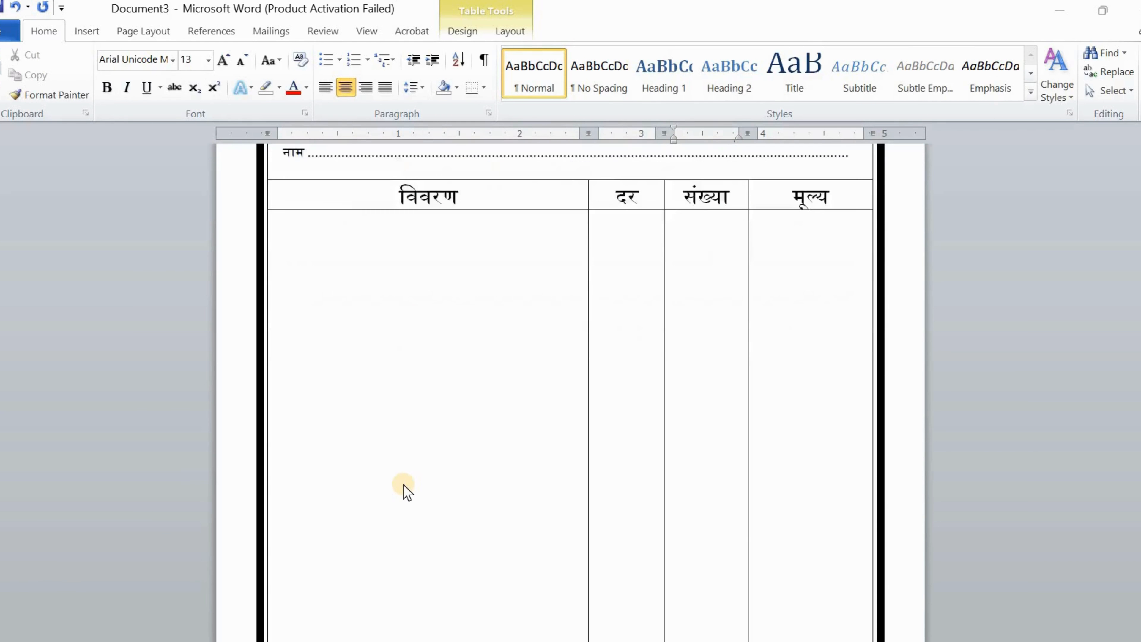
scroll(403, 485, down, 3)
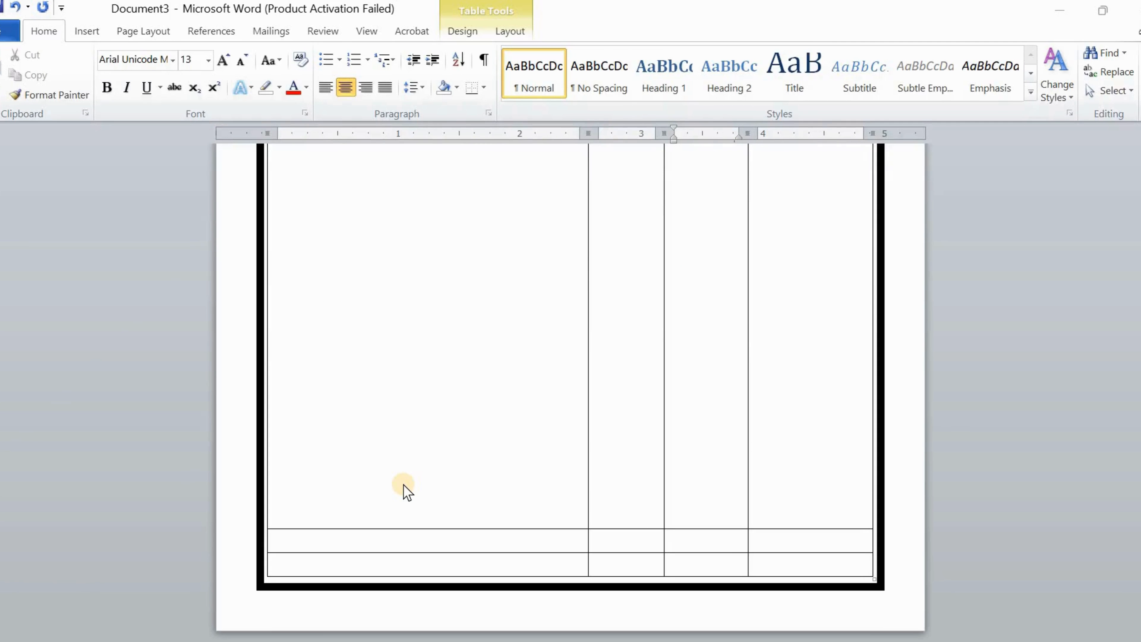
scroll(403, 485, up, 10)
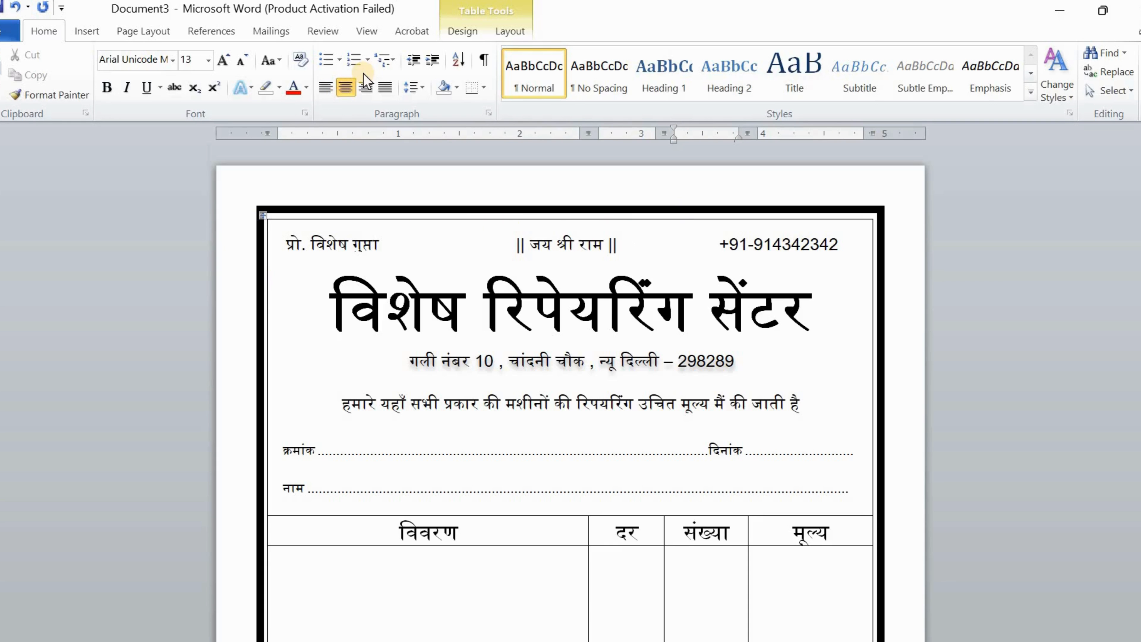
Set the table border-drawing pen to 1½ pt
click(477, 33)
click(314, 218)
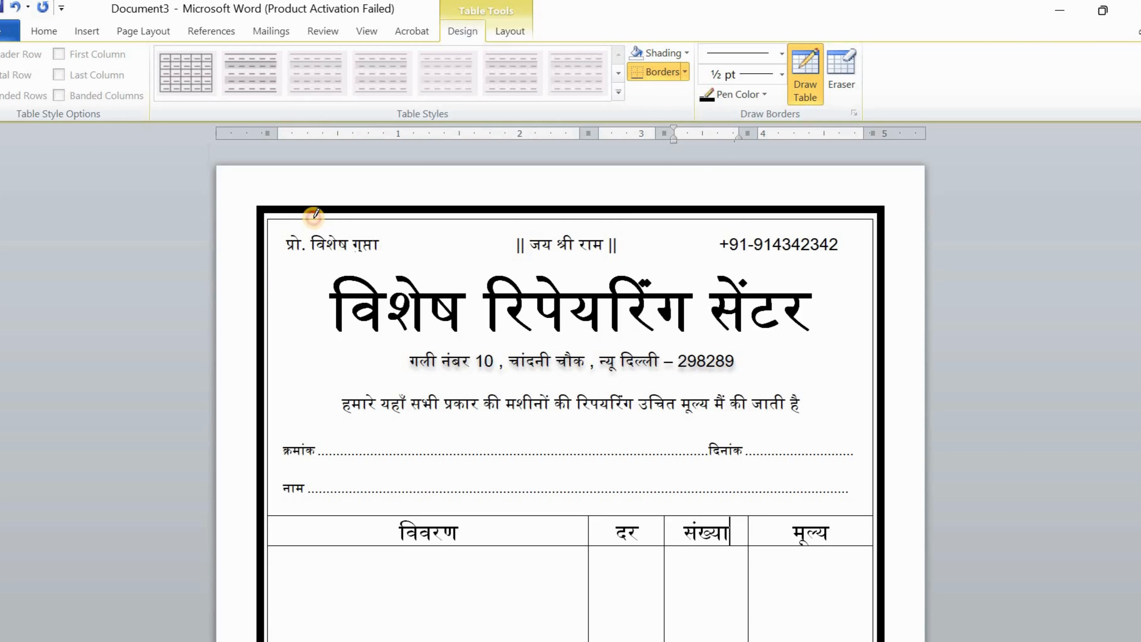
click(314, 219)
click(314, 218)
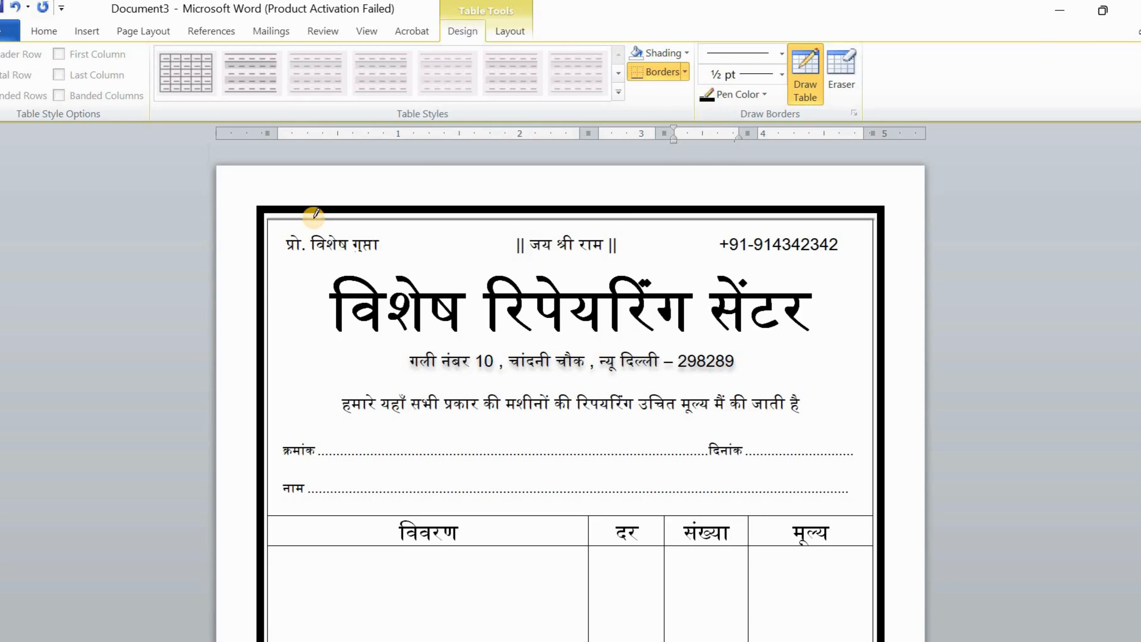
click(780, 74)
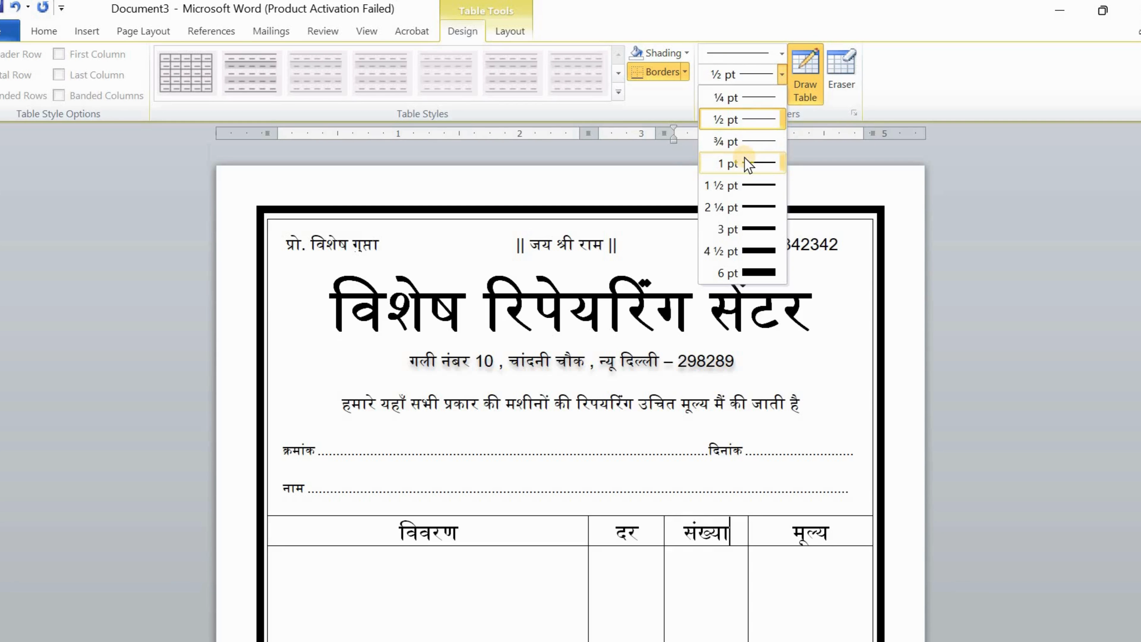
click(755, 186)
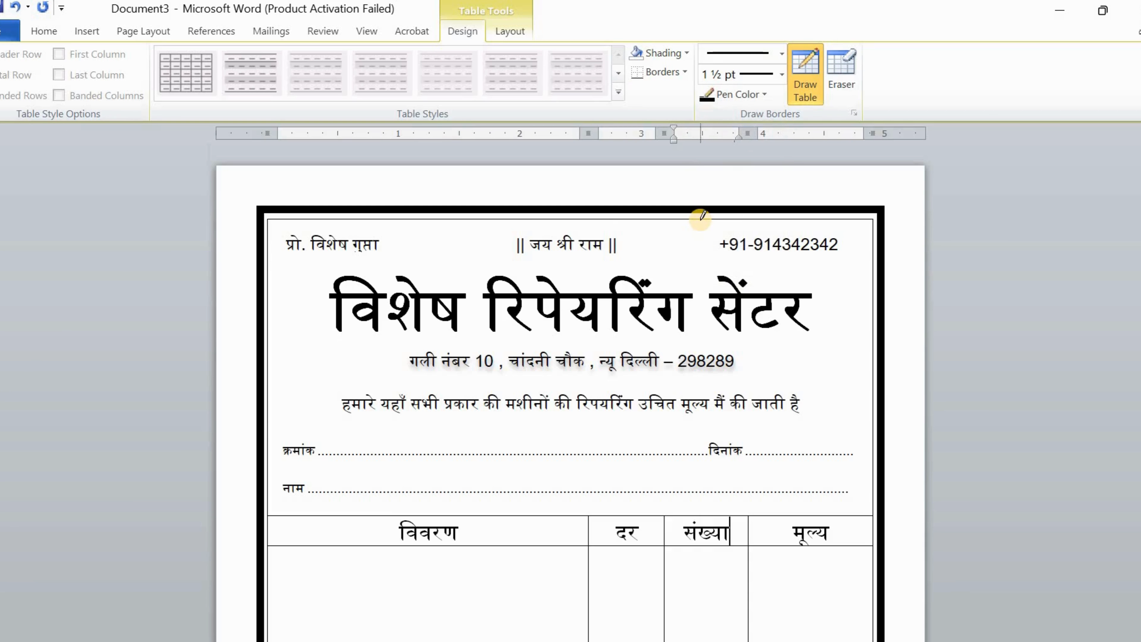
Retrace the table's outer borders, bottom edges and column dividers as 1½ pt lines
click(701, 219)
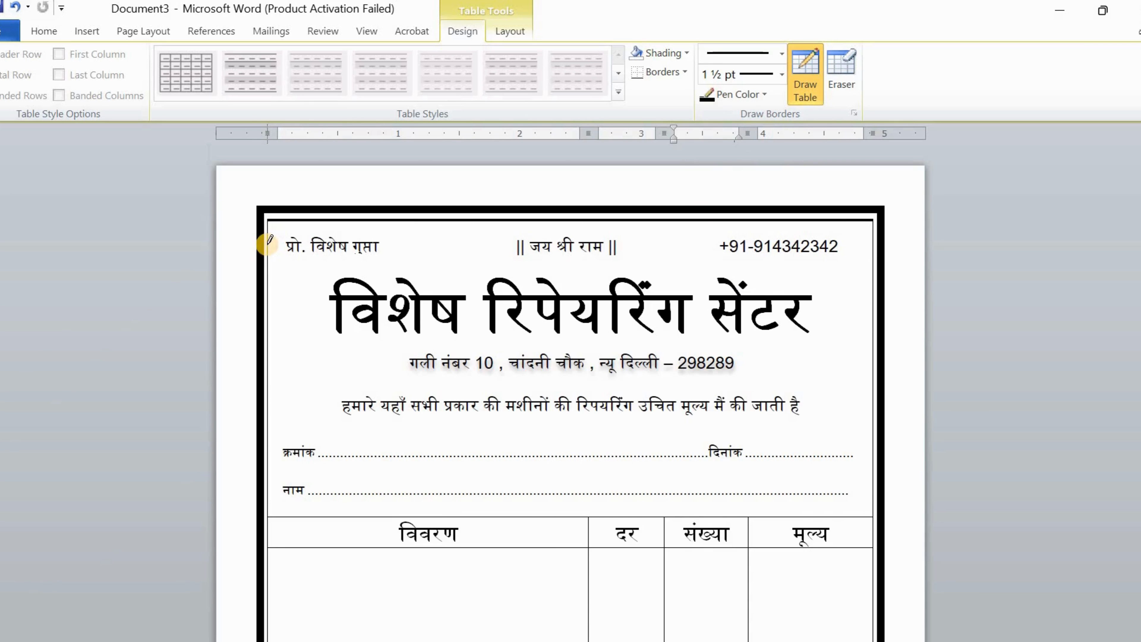
click(269, 245)
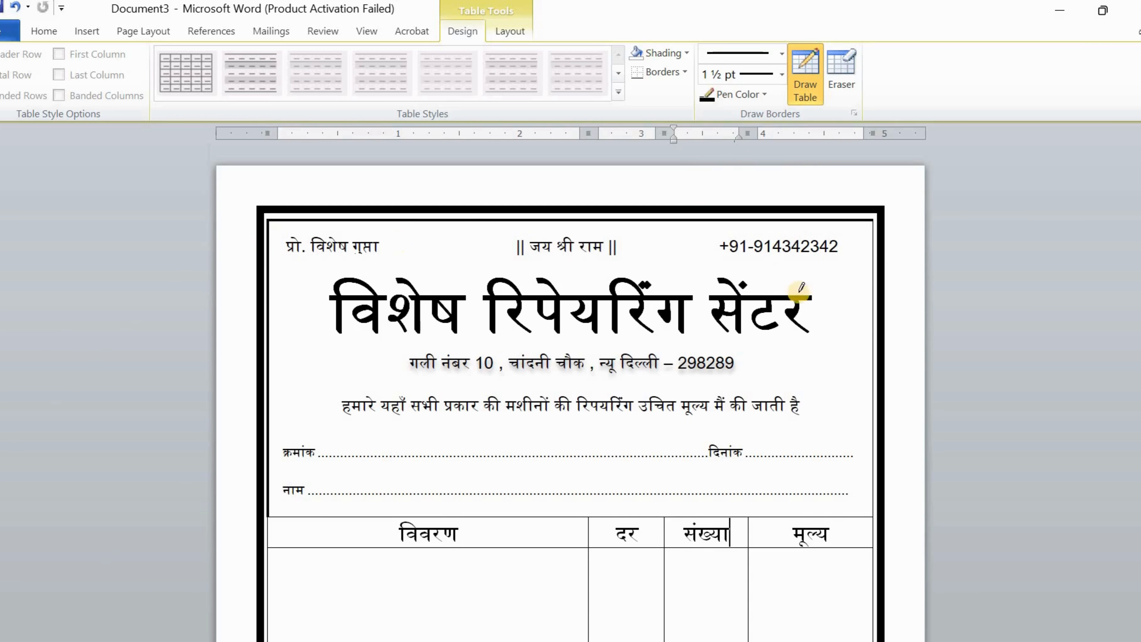
click(873, 279)
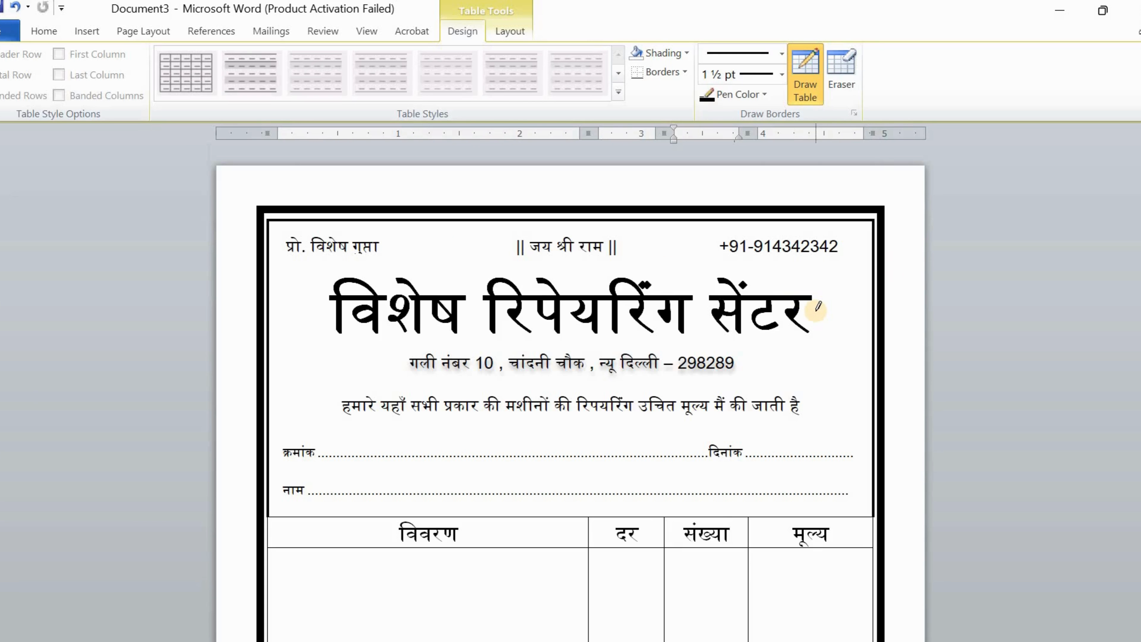
scroll(819, 308, down, 10)
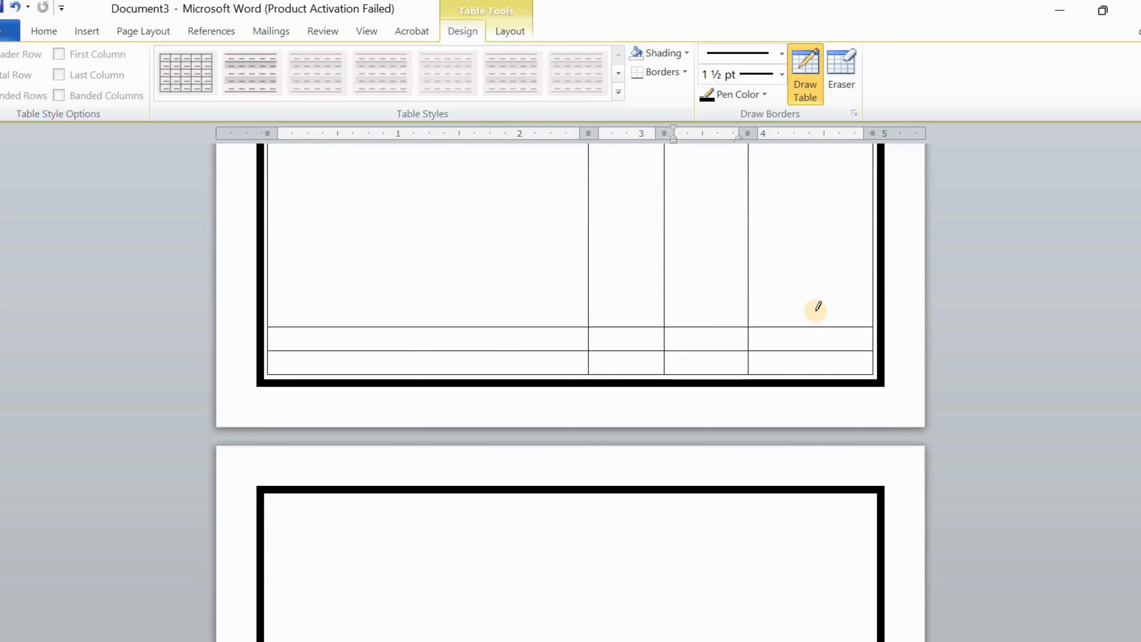
click(676, 373)
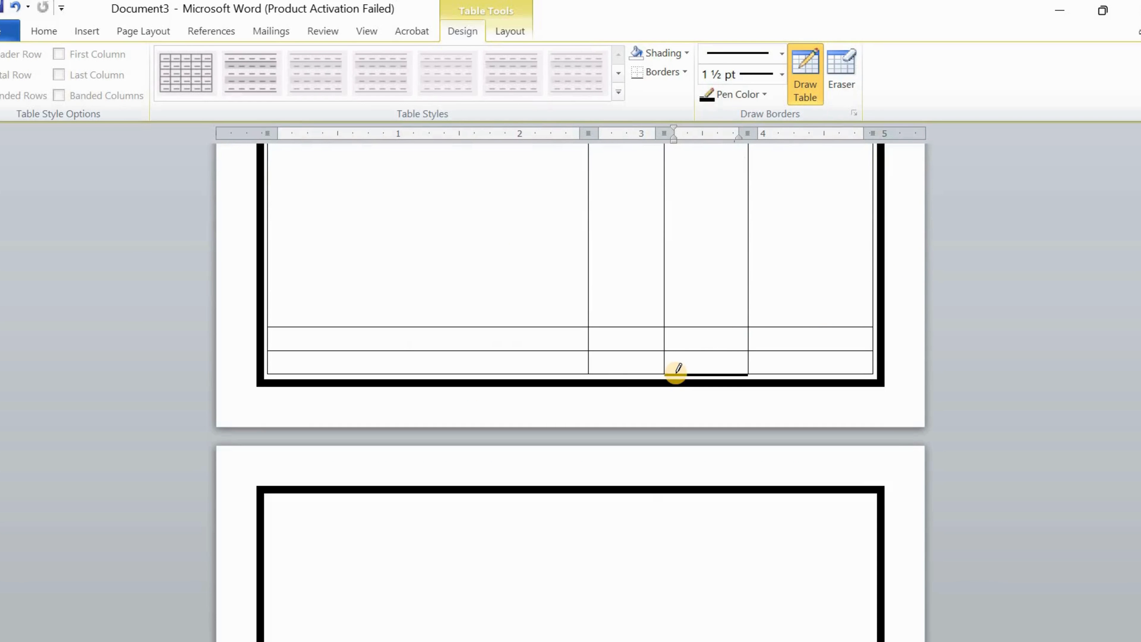
click(552, 373)
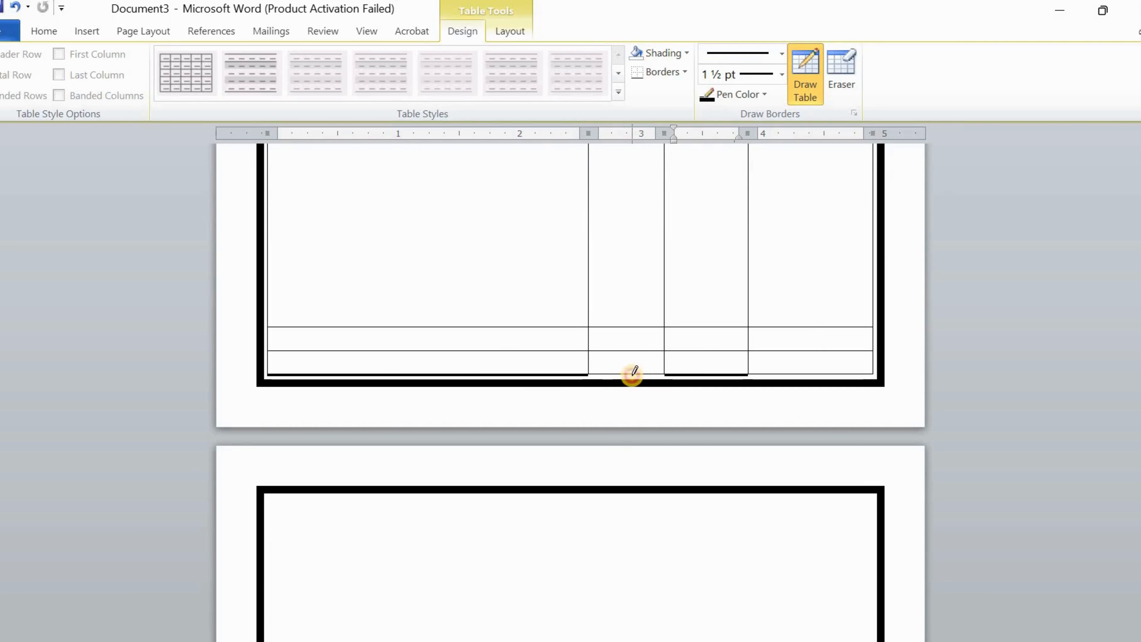
click(630, 374)
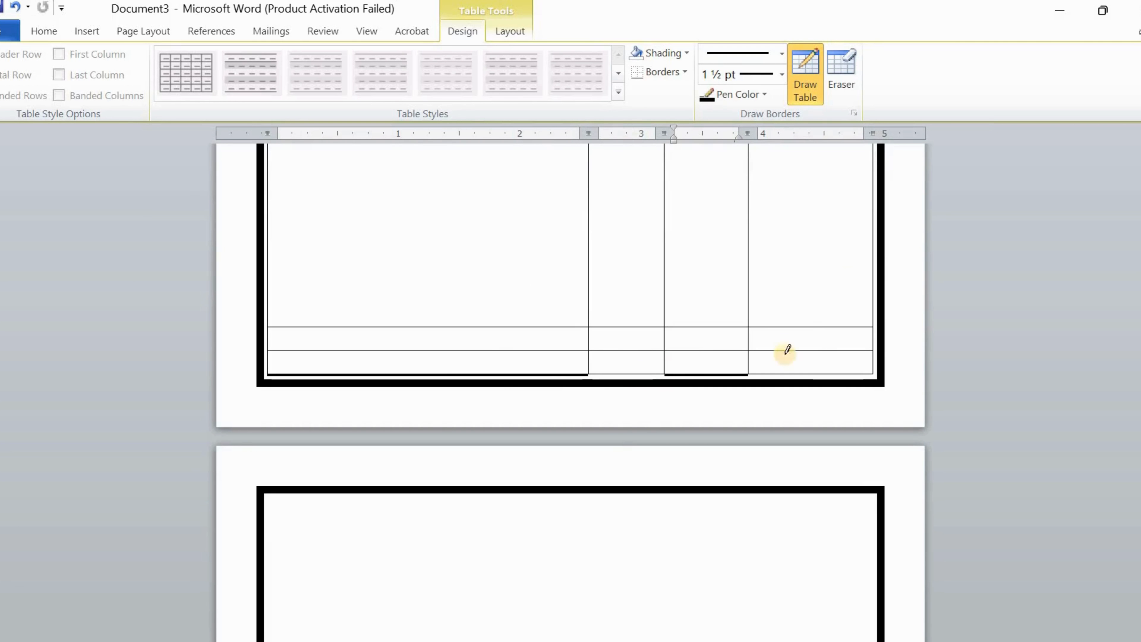
click(799, 373)
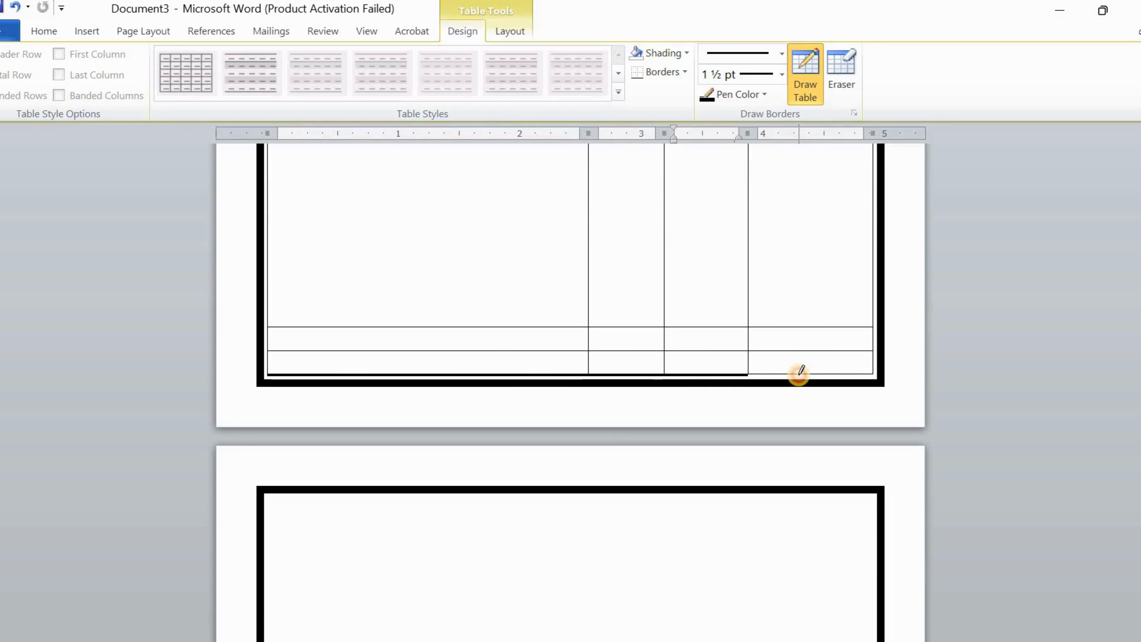
click(873, 304)
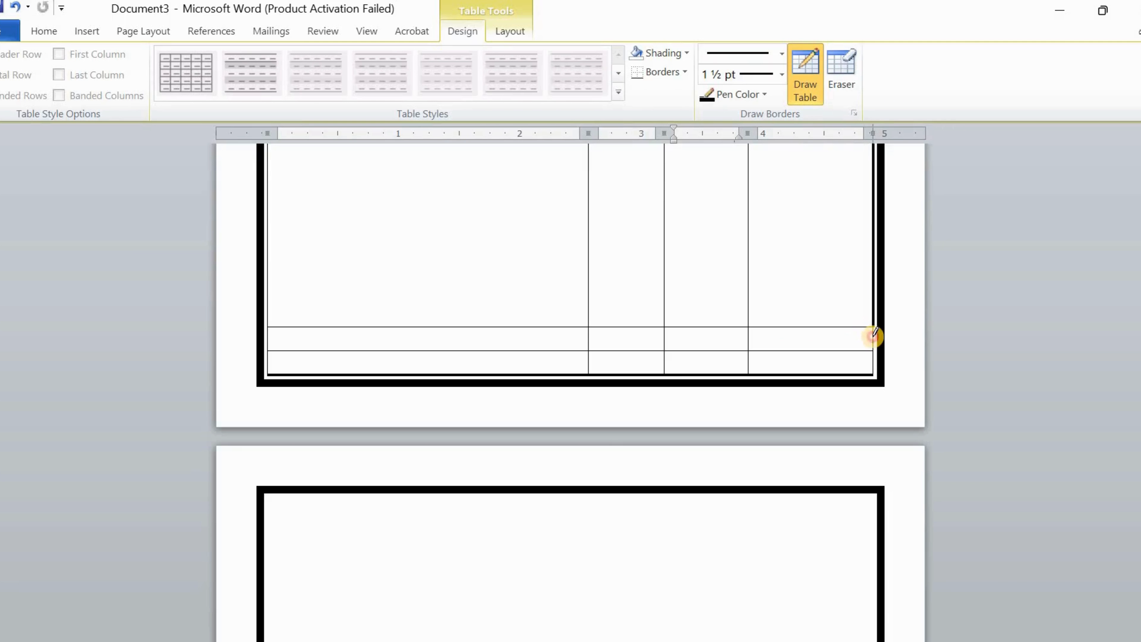
click(875, 335)
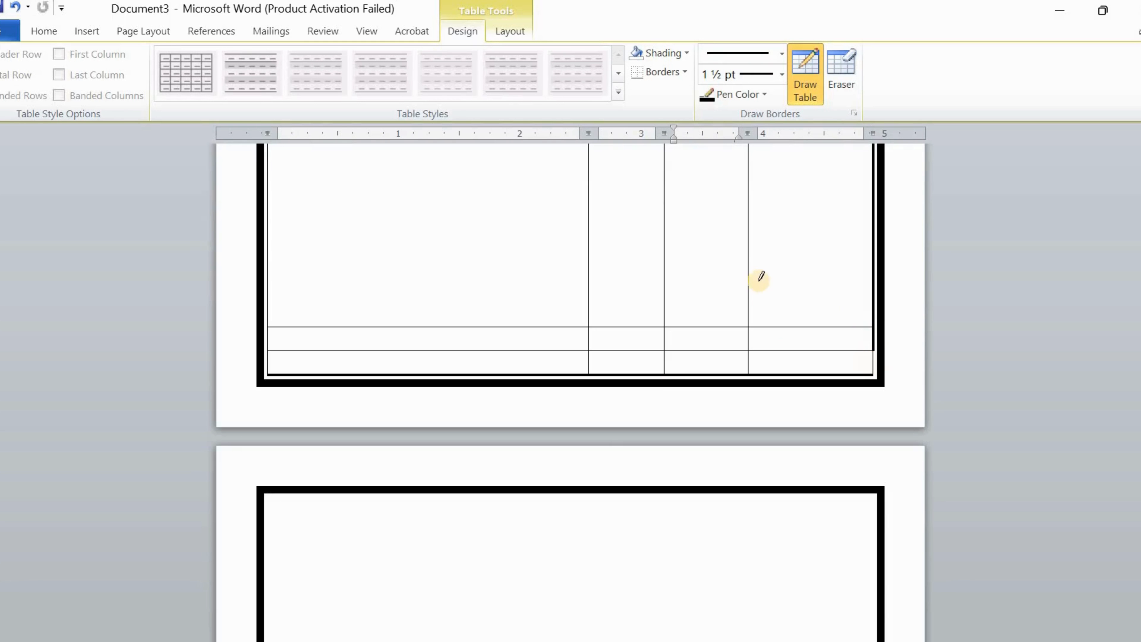
click(749, 280)
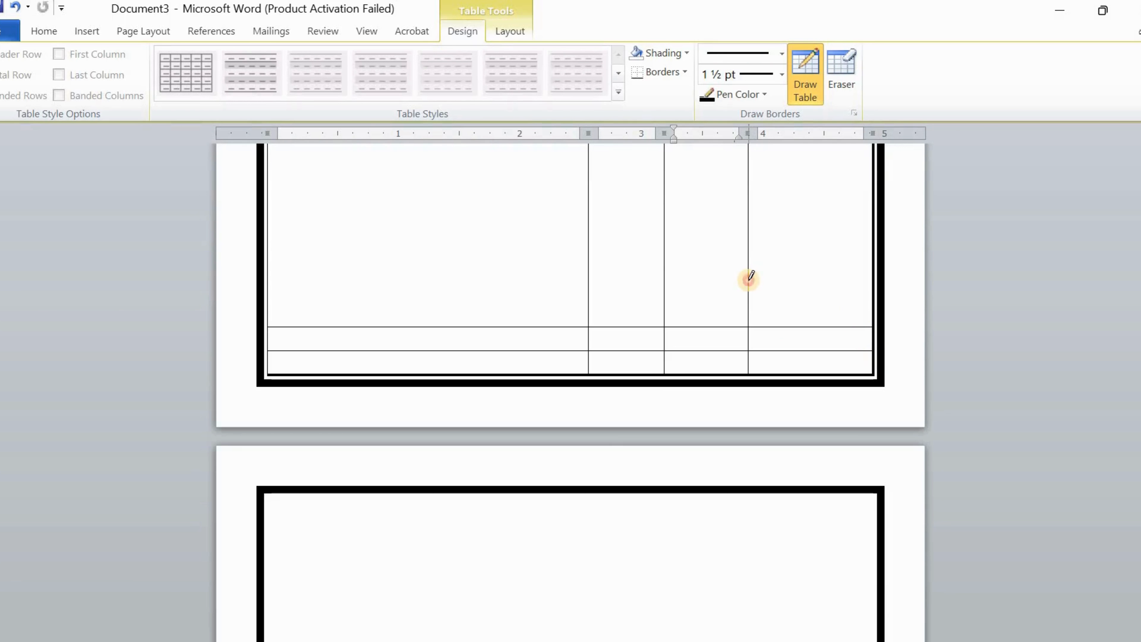
click(665, 266)
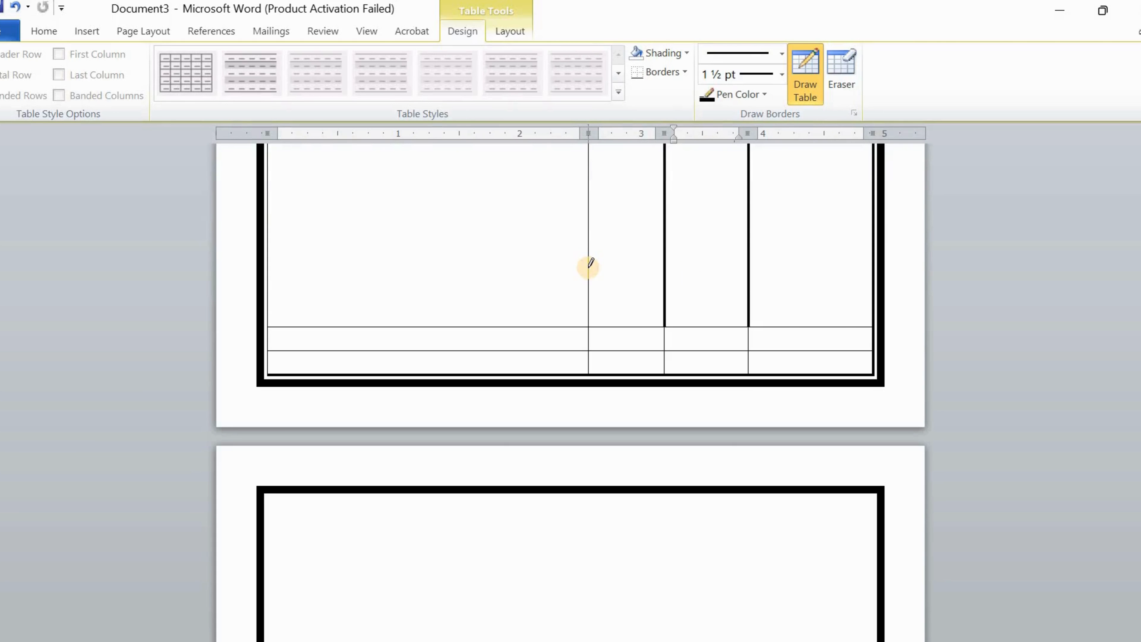
click(589, 265)
Thicken the borders around the विवरण, दर, संख्या and मूल्य header cells, then stop drawing
scroll(784, 235, up, 5)
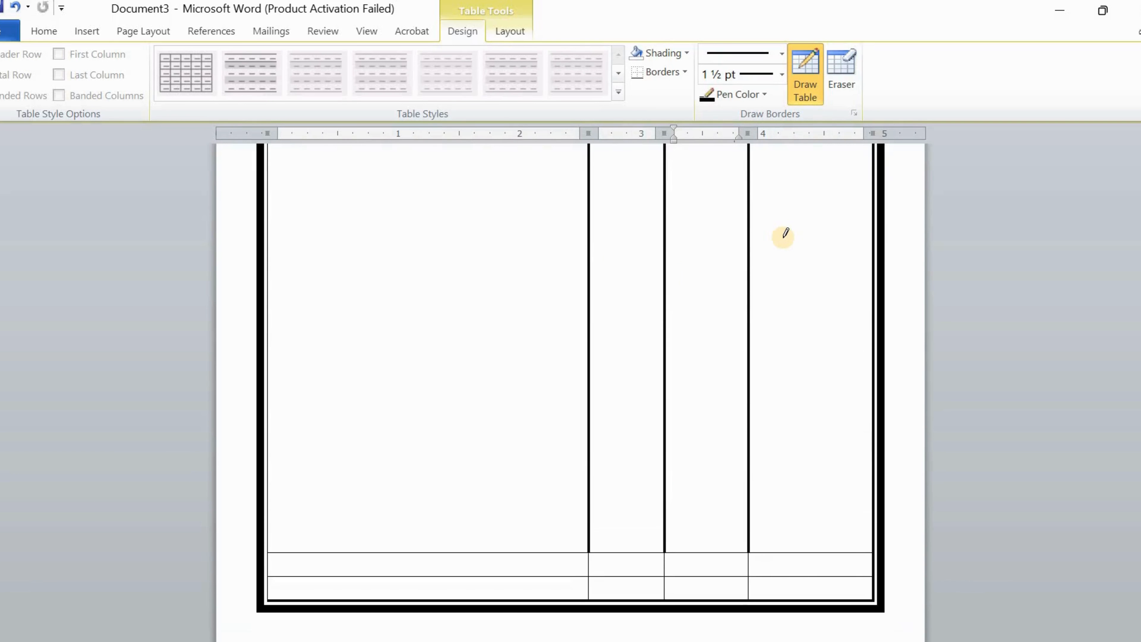
scroll(784, 235, up, 8)
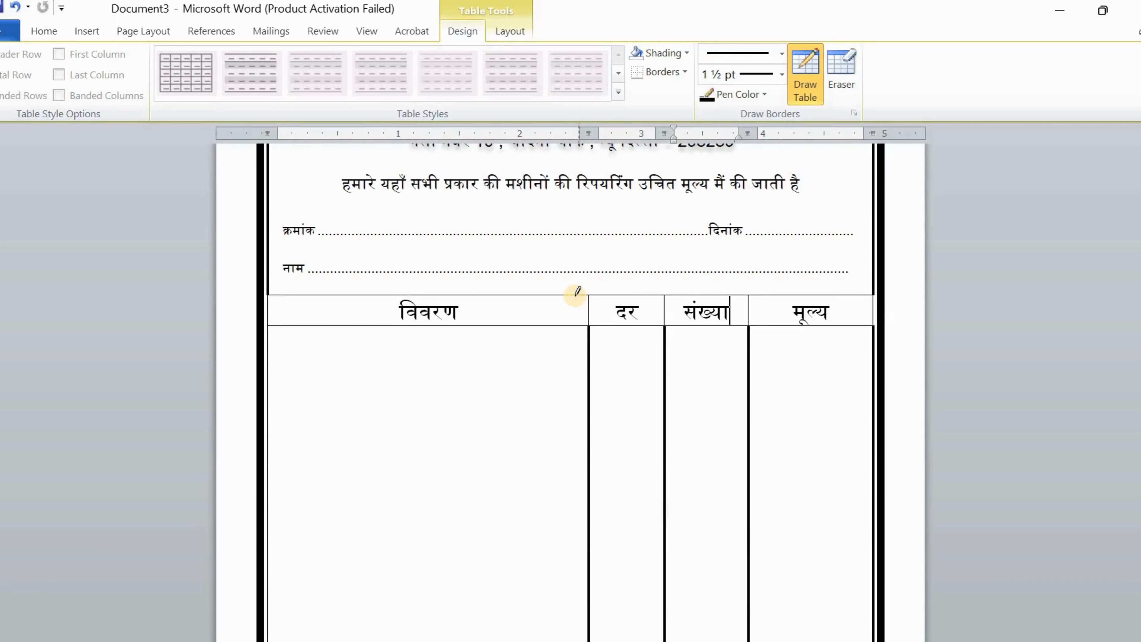
click(574, 296)
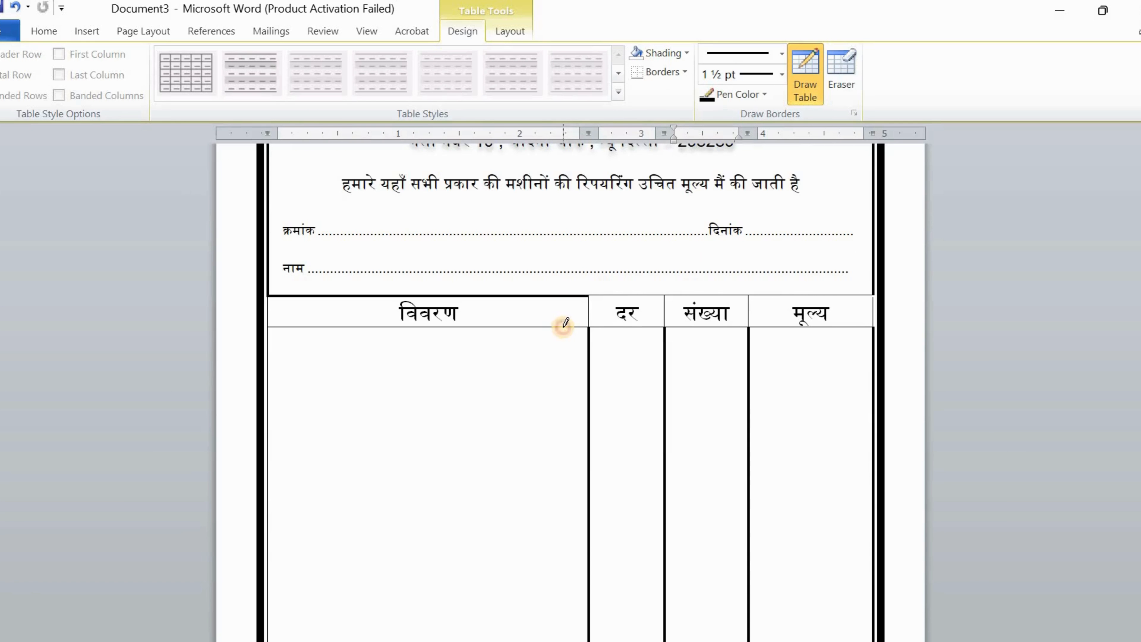
click(564, 327)
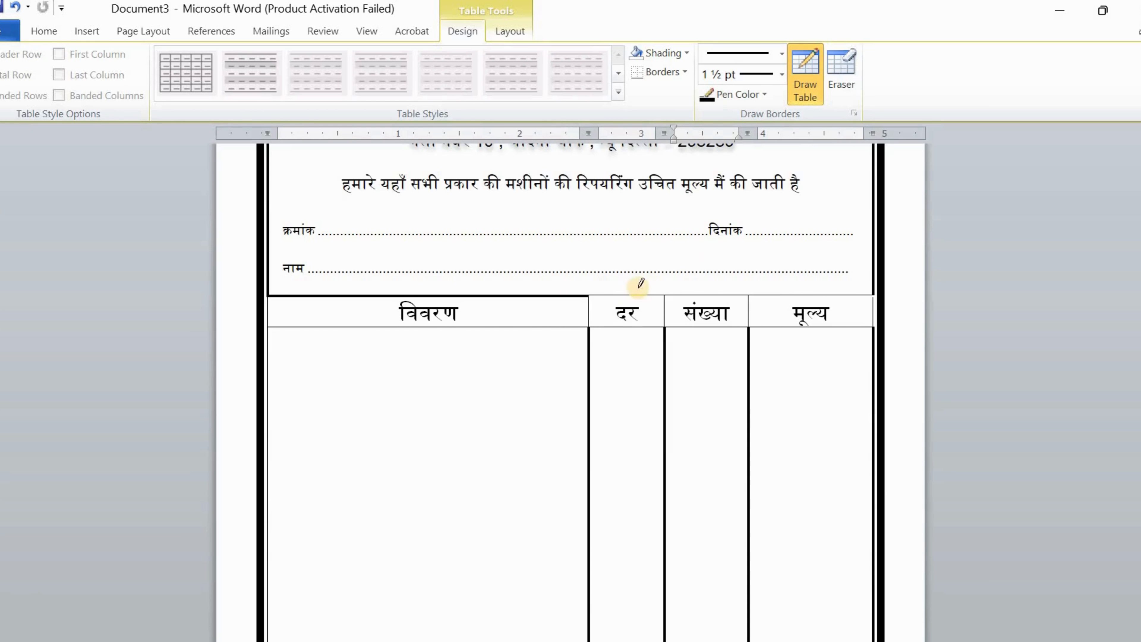
click(657, 297)
click(664, 301)
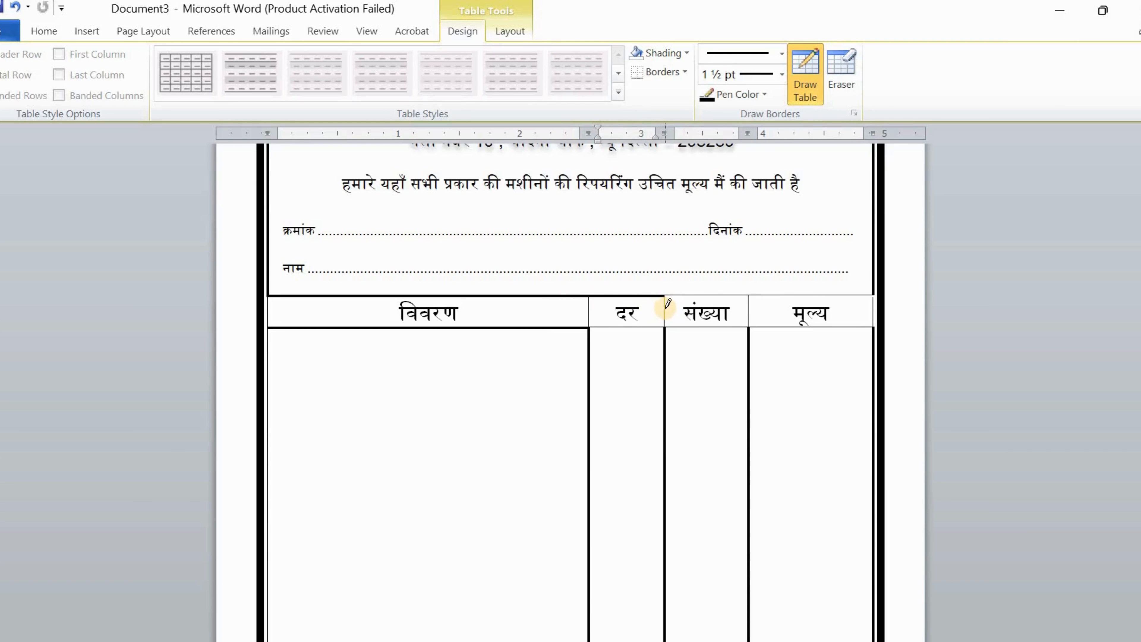
click(668, 304)
click(752, 301)
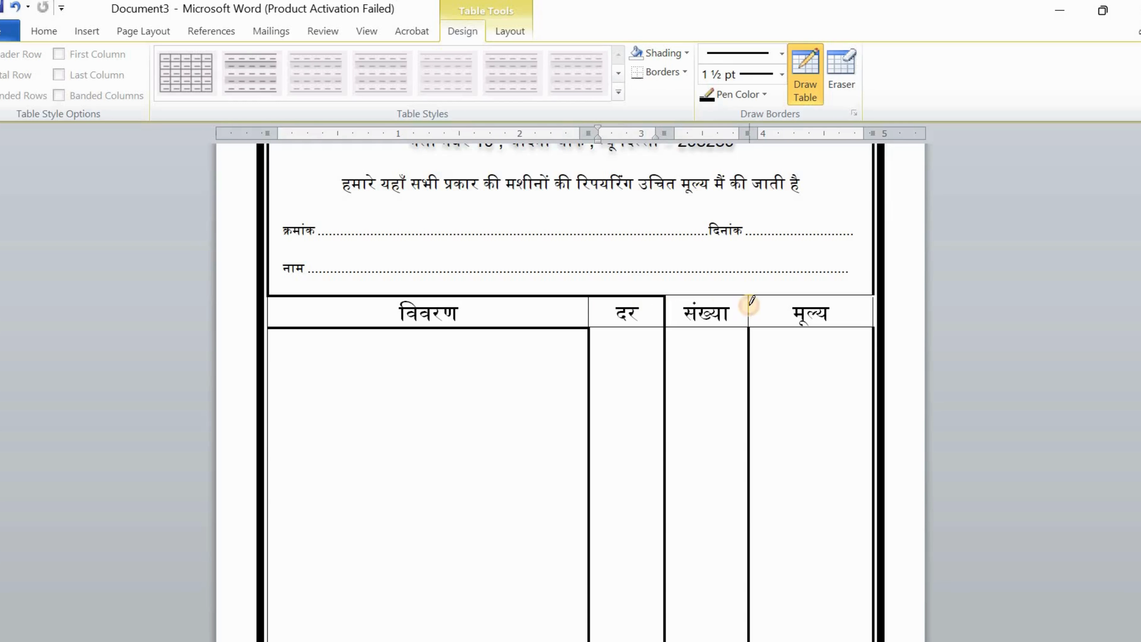
click(724, 293)
click(793, 291)
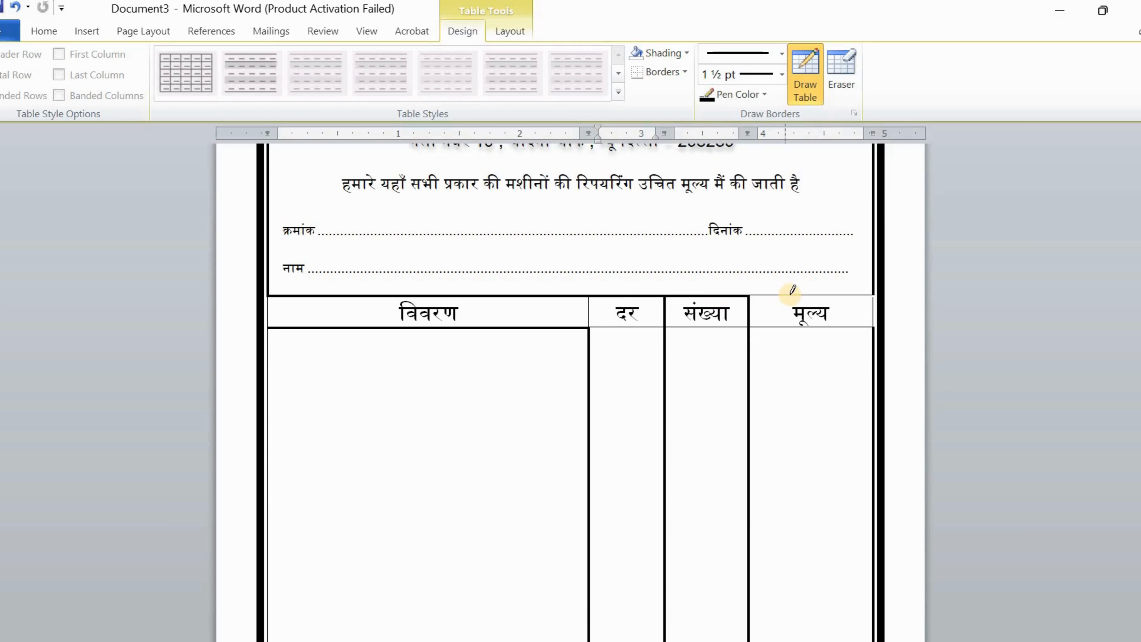
click(873, 306)
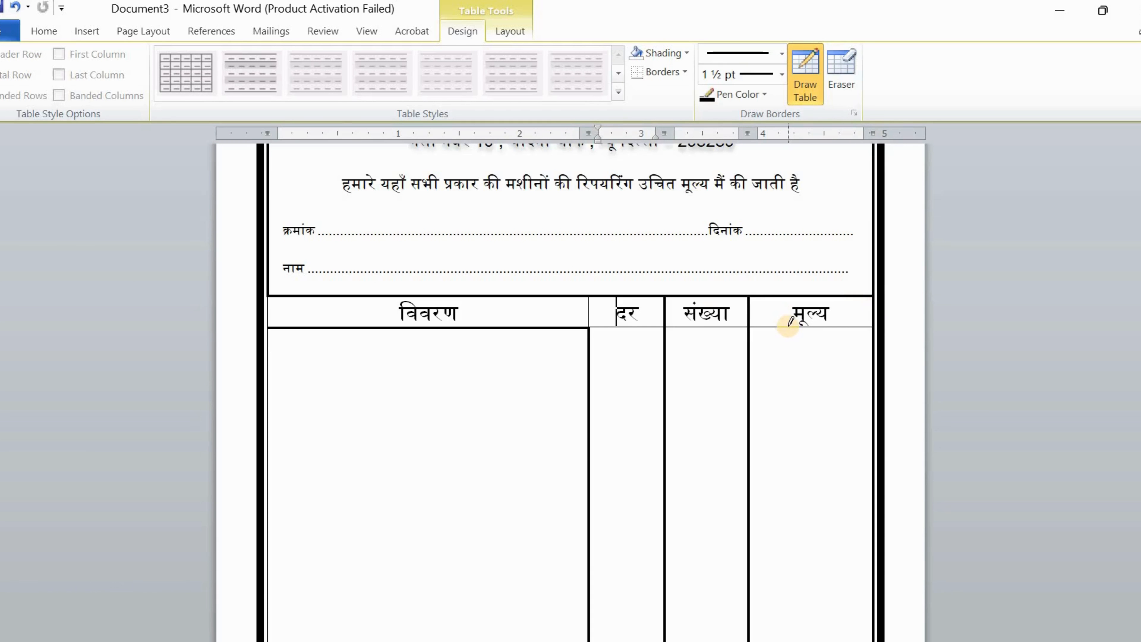
scroll(790, 318, down, 5)
click(811, 64)
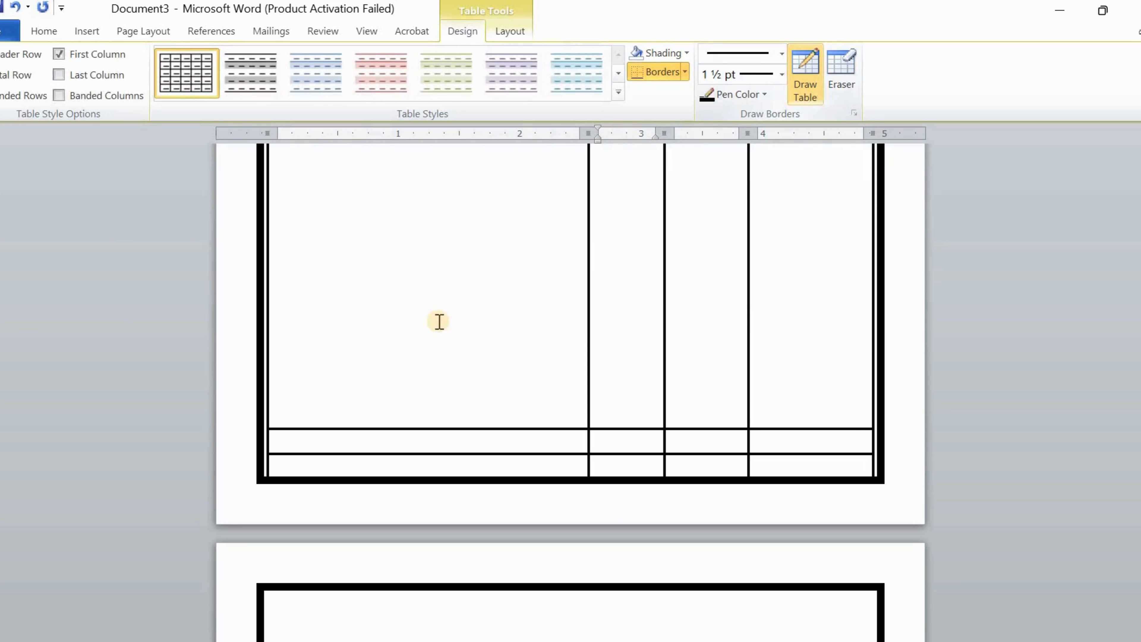
Drag the lower row borders to resize the item table's two bottom rows
click(315, 447)
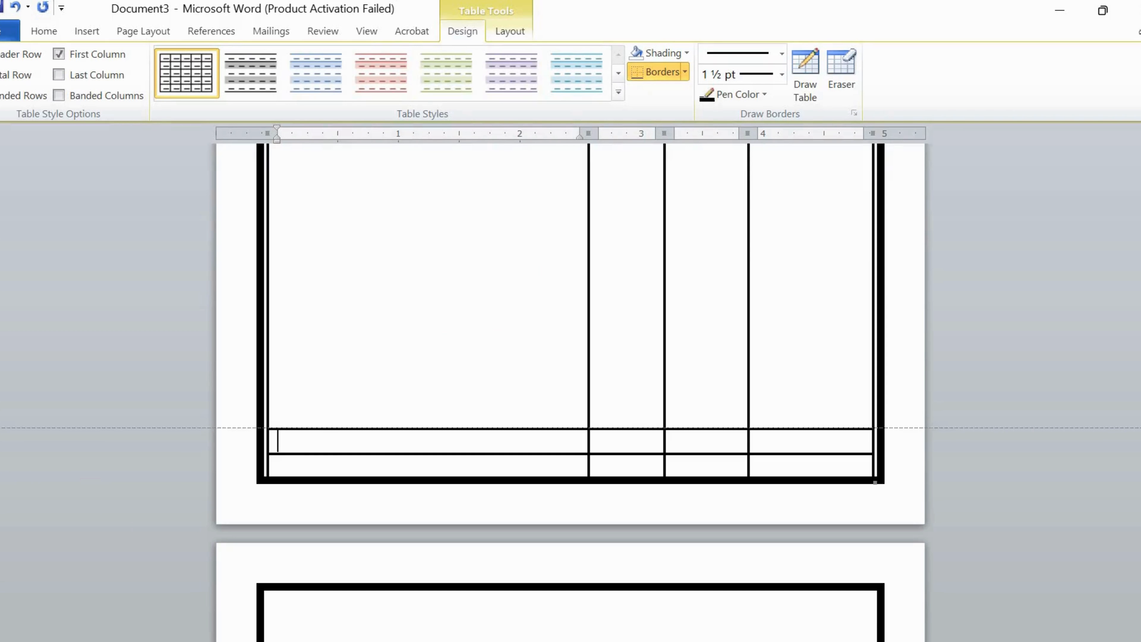
drag(323, 428, 329, 421)
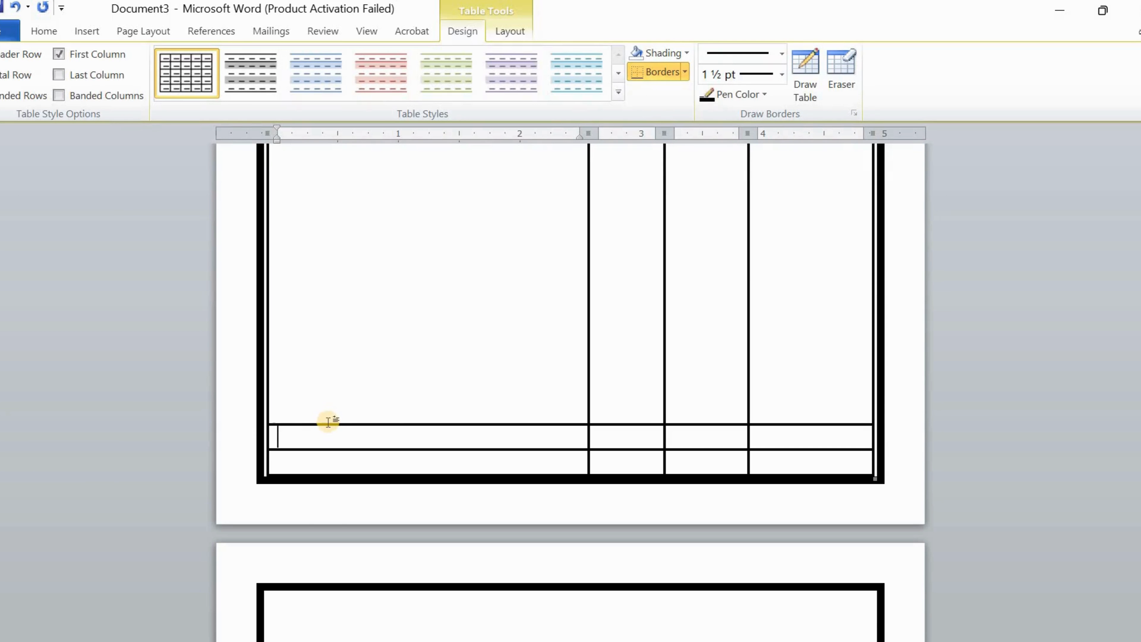
drag(327, 422, 329, 420)
drag(328, 421, 326, 420)
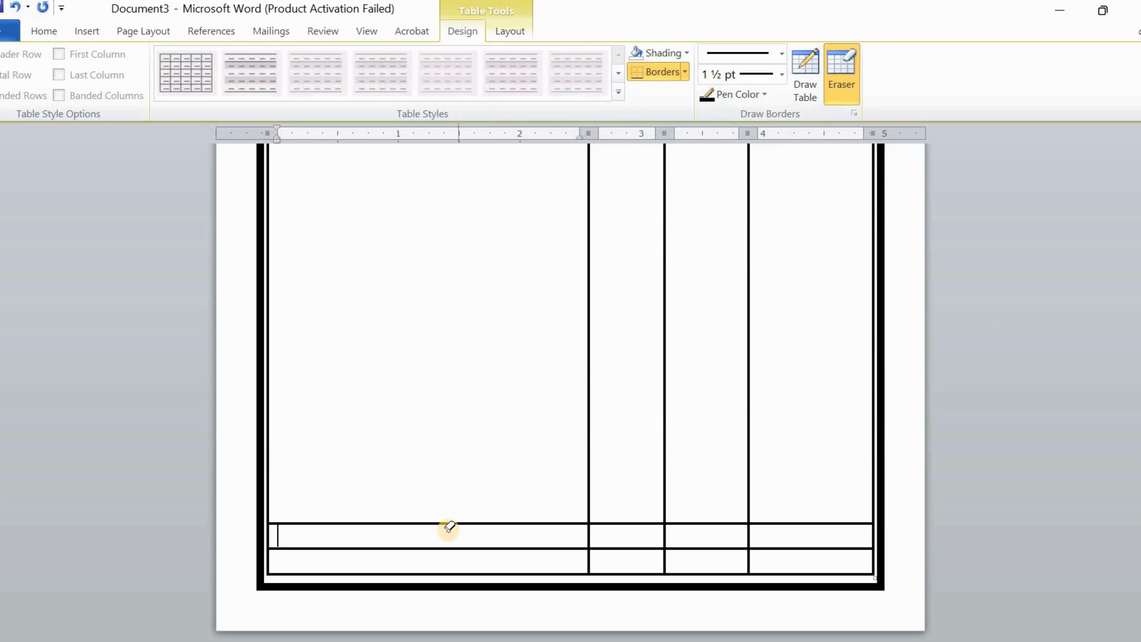
Erase the lower row borders in the first and third columns of the item table
drag(455, 525, 455, 553)
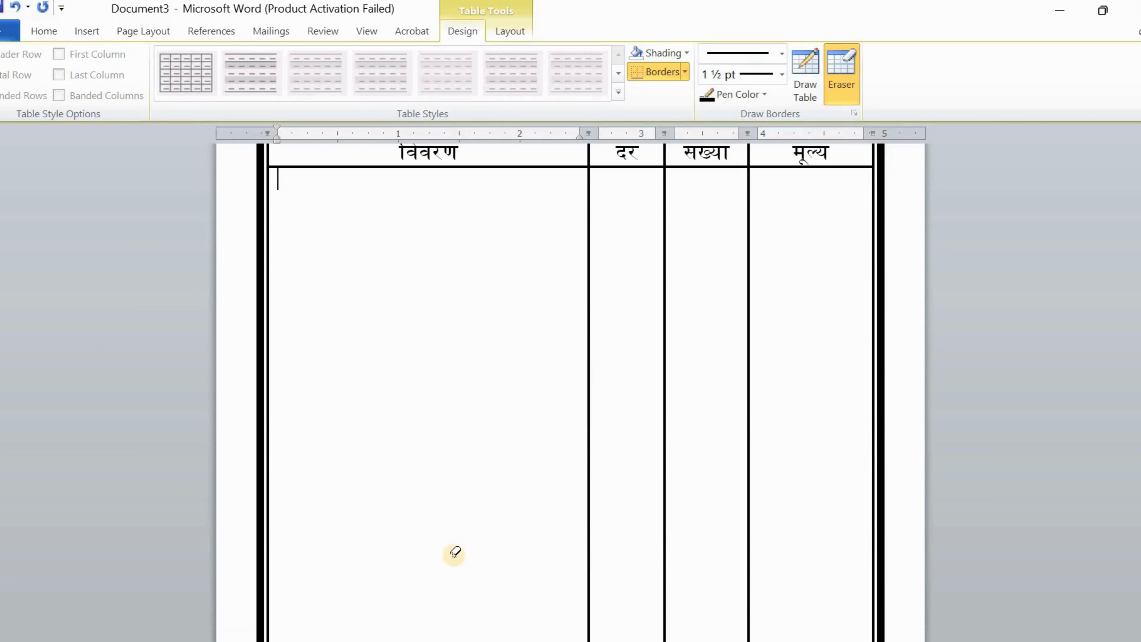
scroll(504, 513, down, 5)
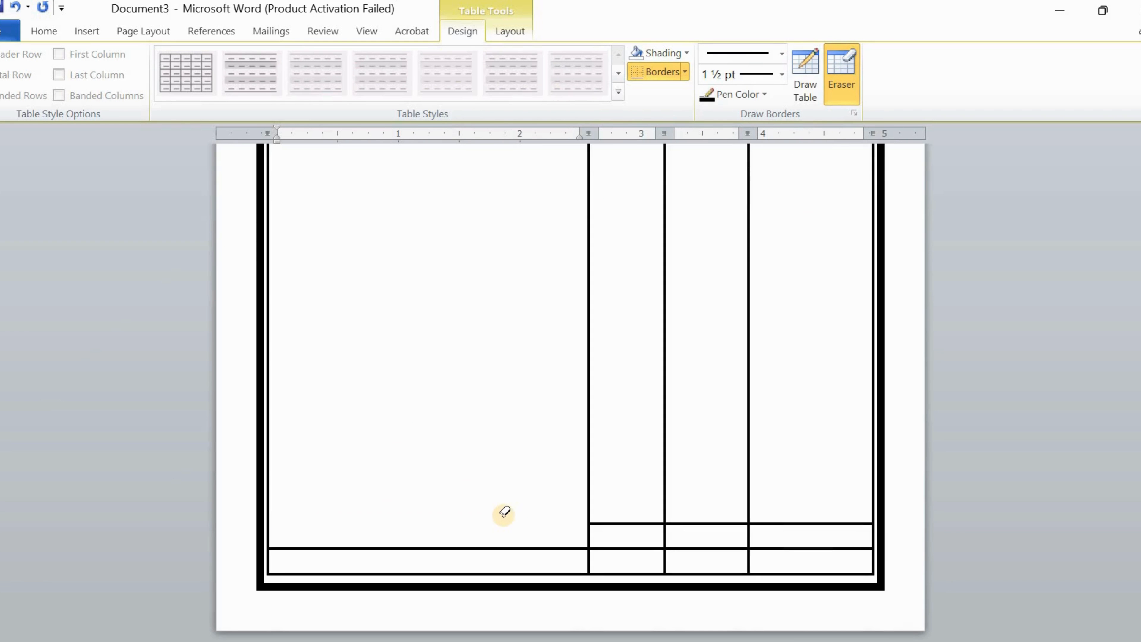
click(496, 549)
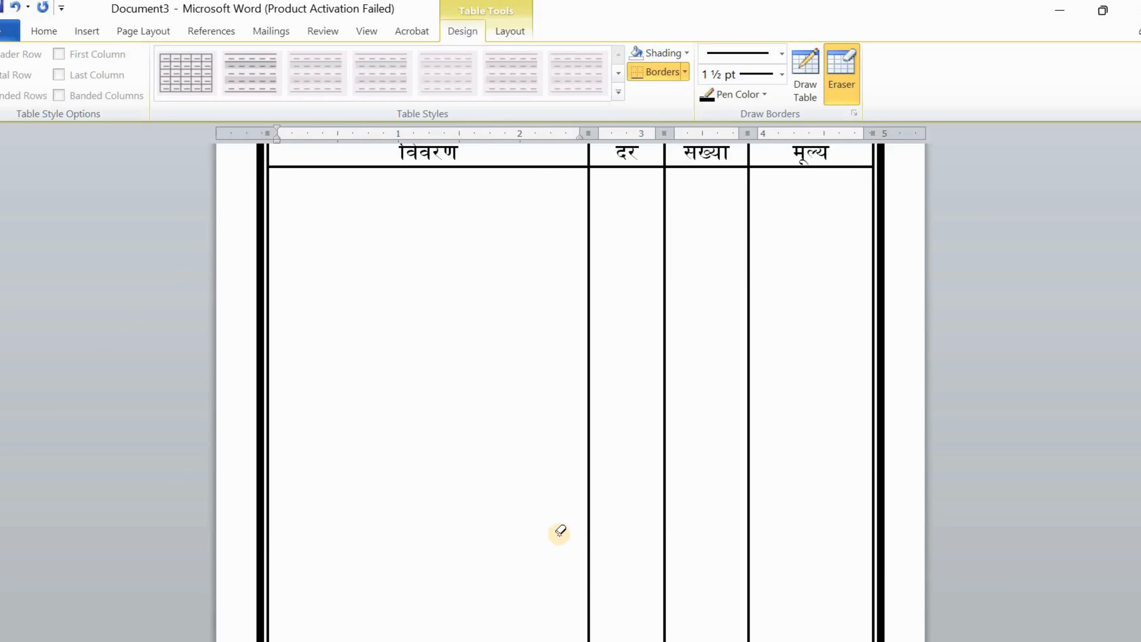
scroll(686, 556, down, 5)
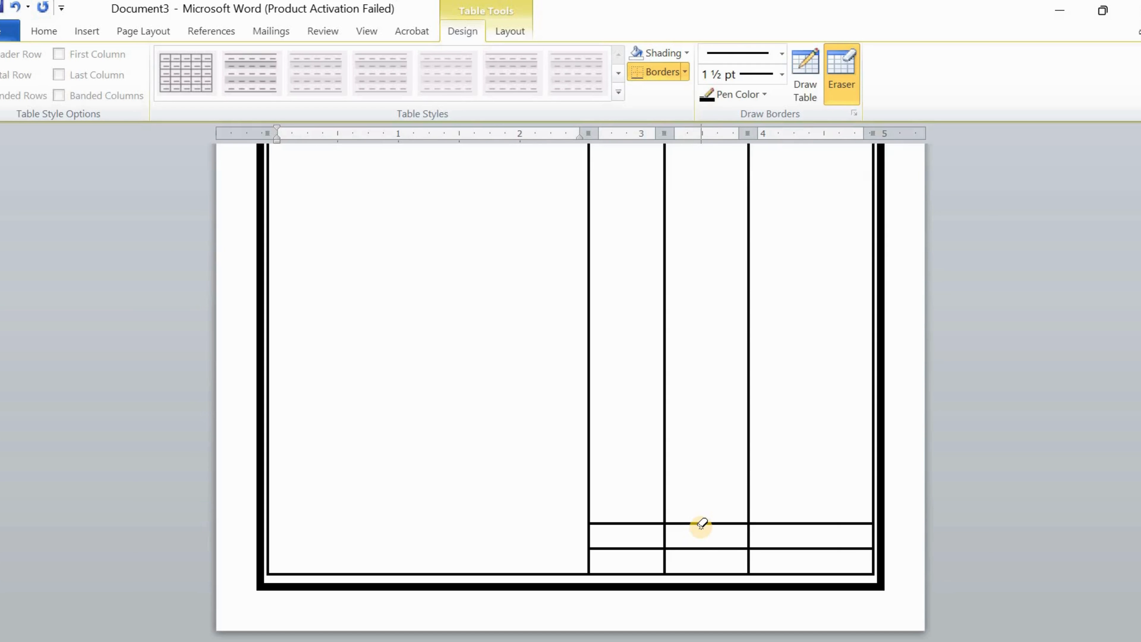
click(685, 523)
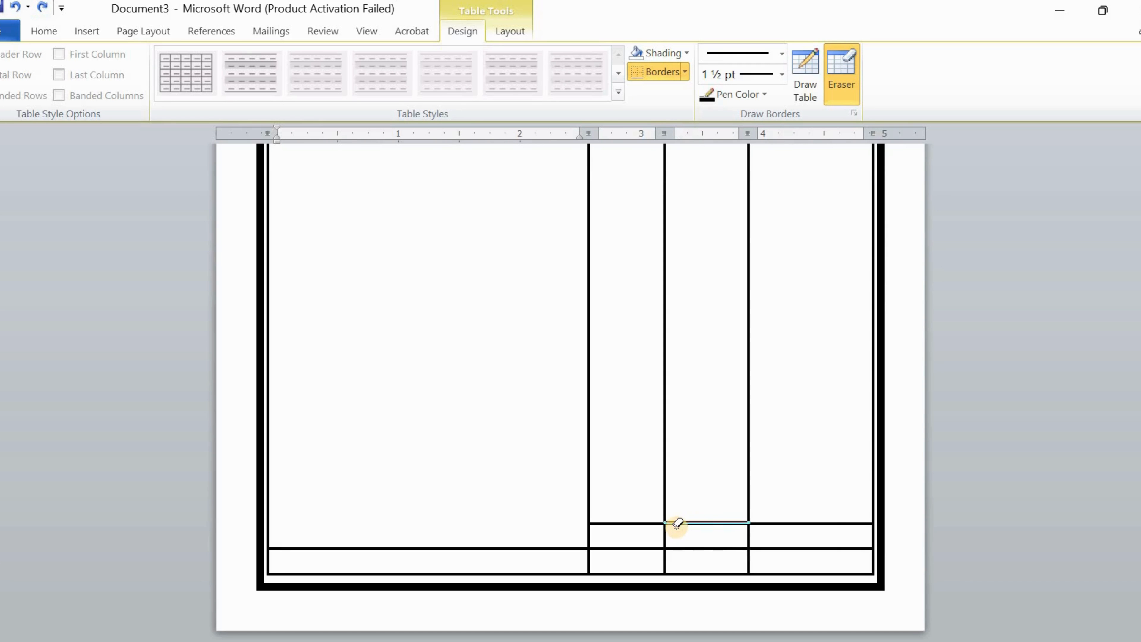
scroll(655, 532, down, 5)
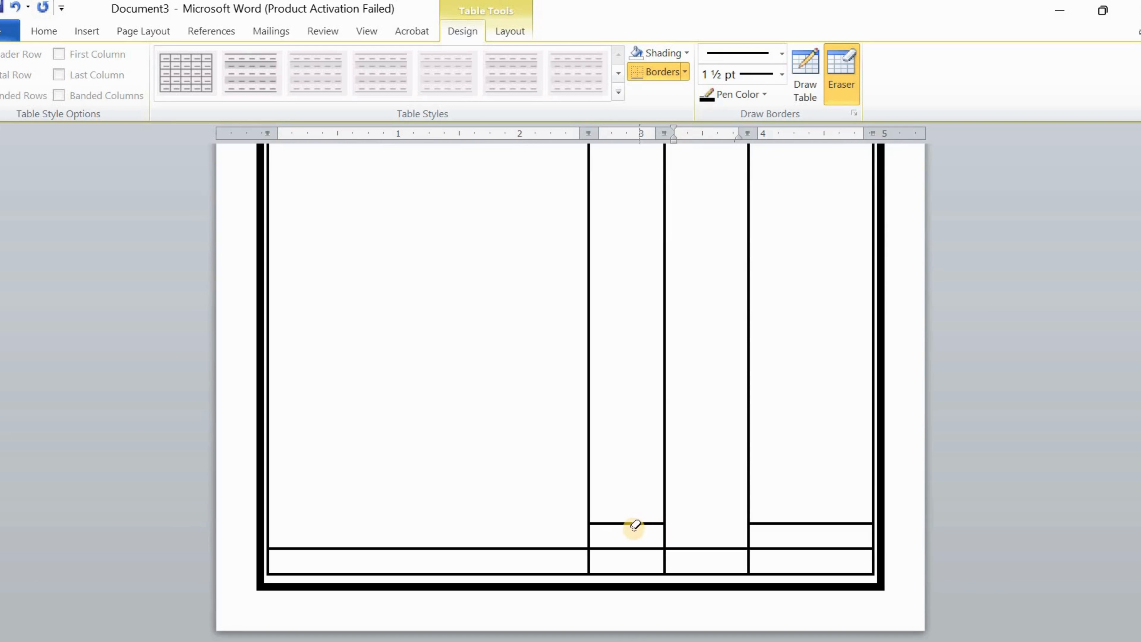
Erase the second column's short row border, undoing a wrong erasure and redoing it
click(633, 529)
click(633, 522)
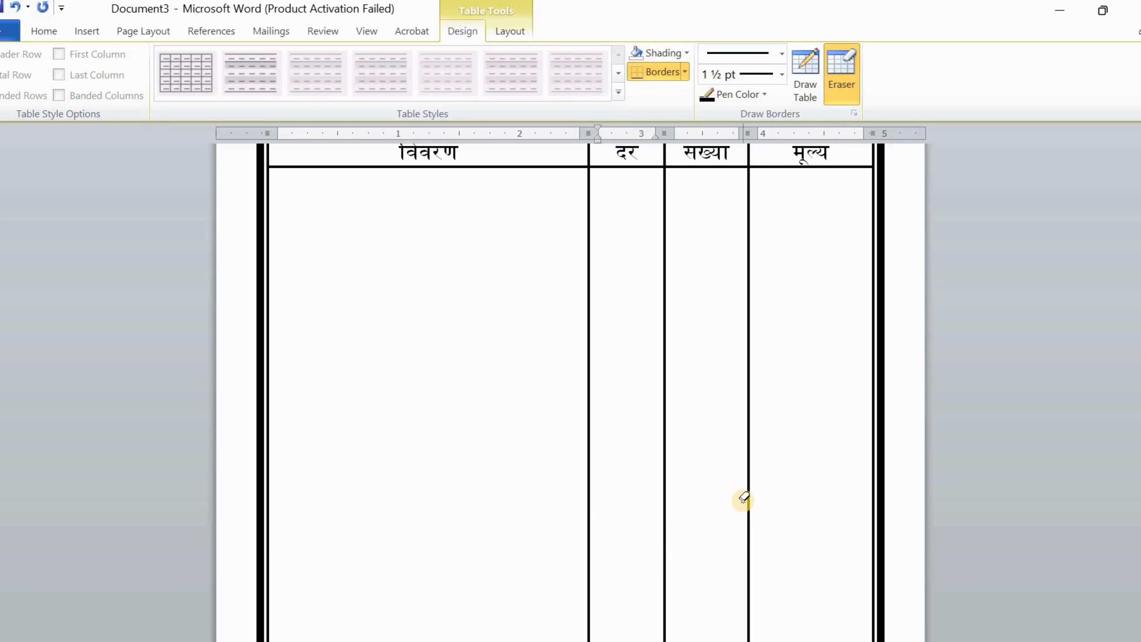
scroll(744, 499, down, 5)
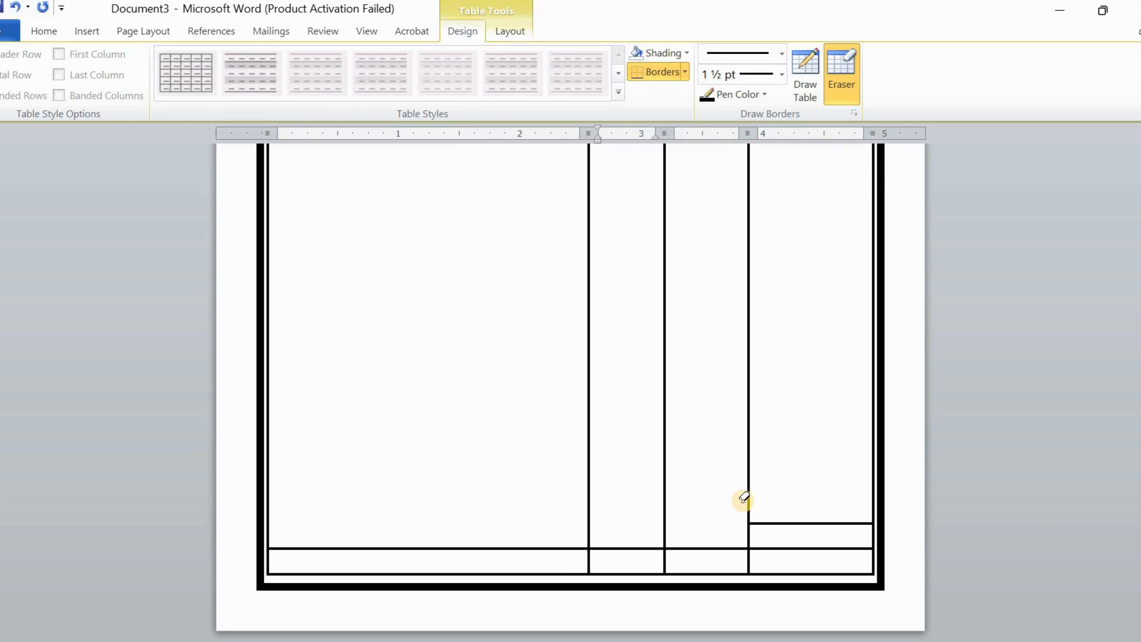
key(ctrl+z)
key(ctrl+z)
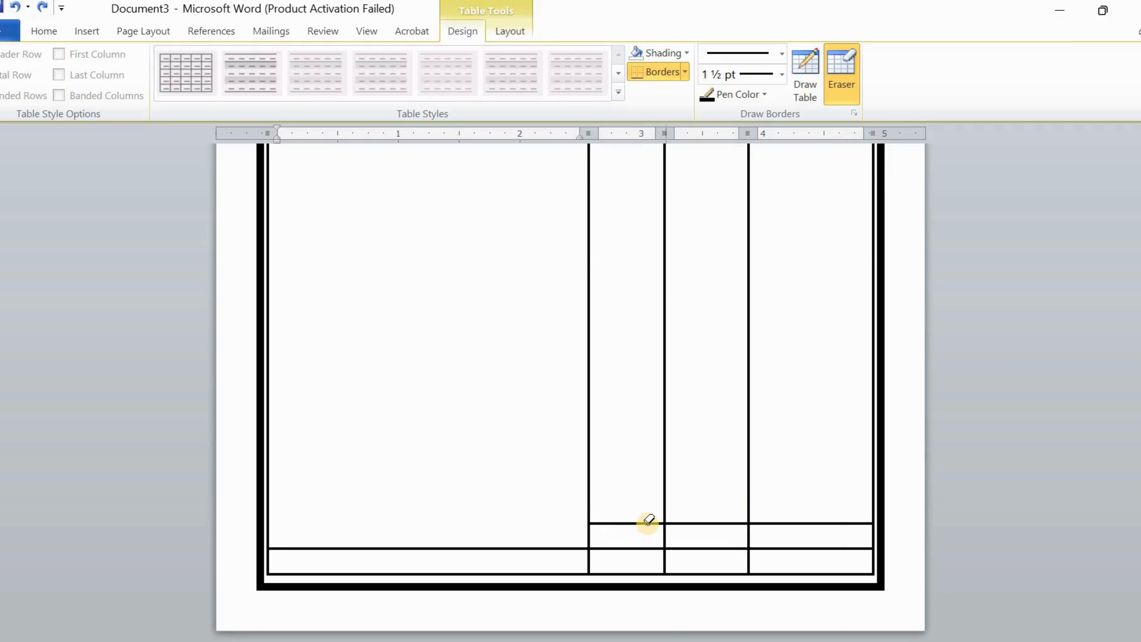
click(649, 522)
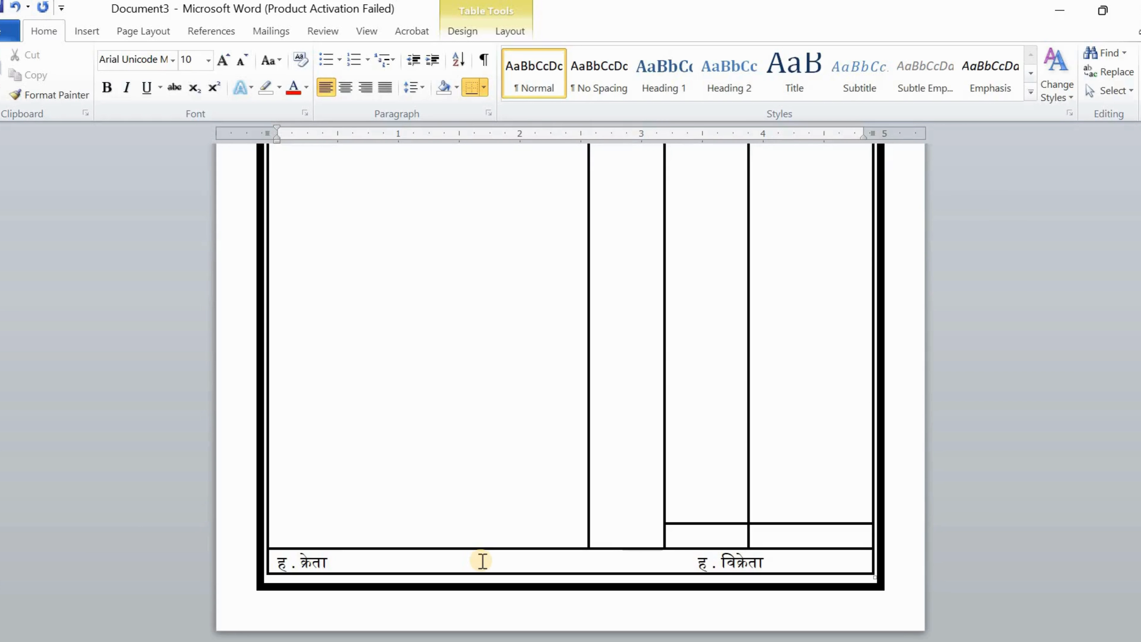
Type 'कुल योग' in the small total cell beside the tall entry area
click(702, 536)
text(कुल योग)
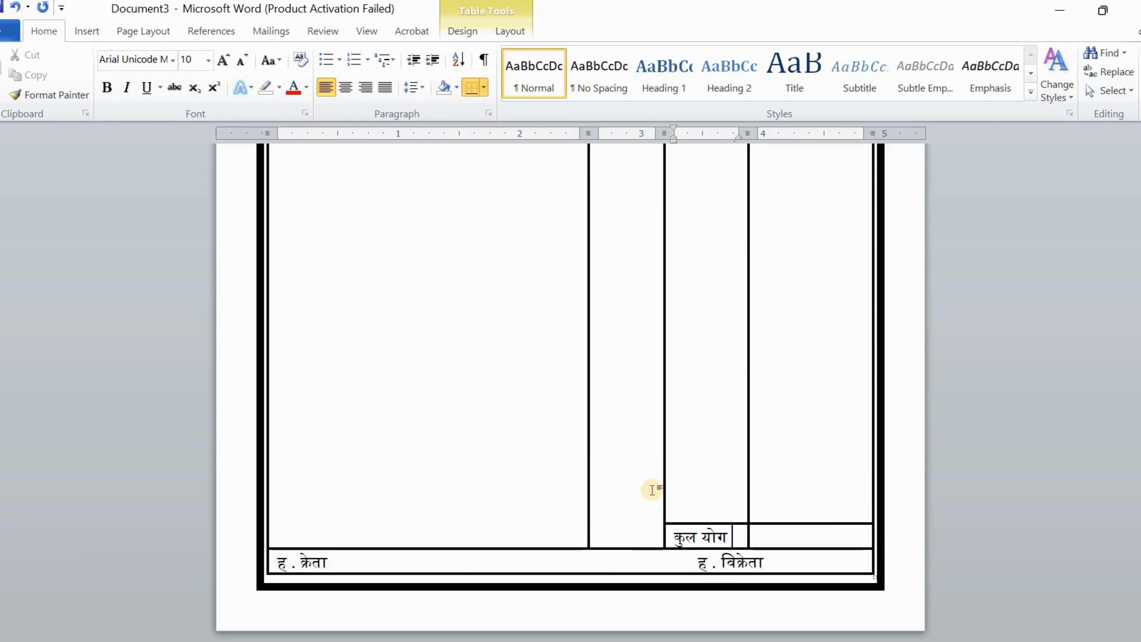
scroll(649, 488, up, 10)
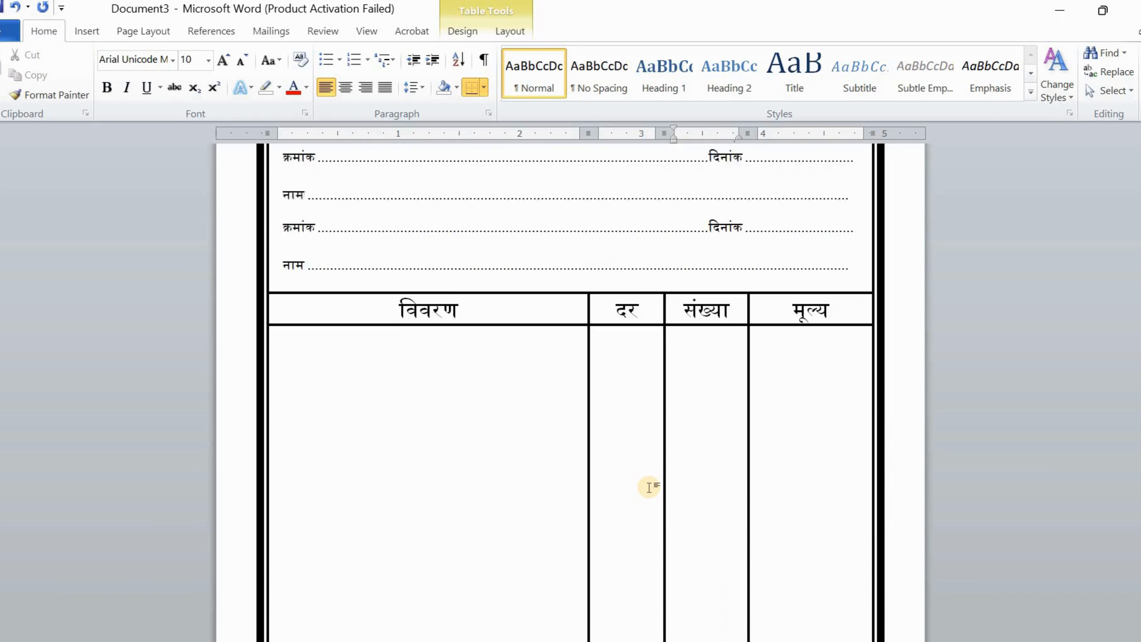
scroll(651, 488, up, 2)
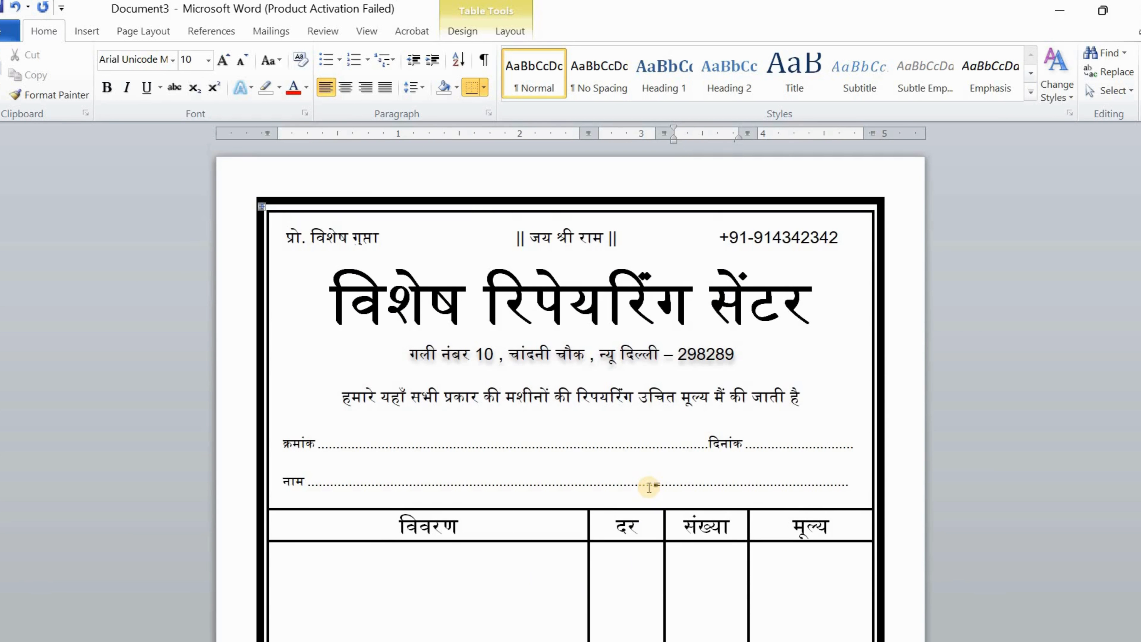
scroll(650, 488, down, 4)
scroll(650, 489, down, 4)
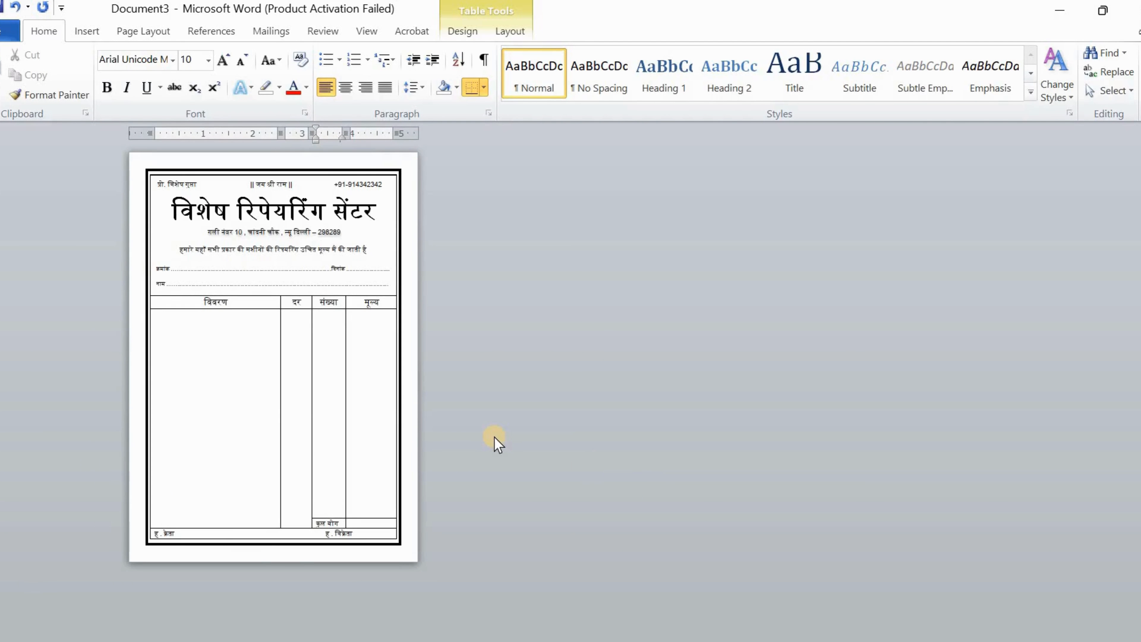
click(410, 311)
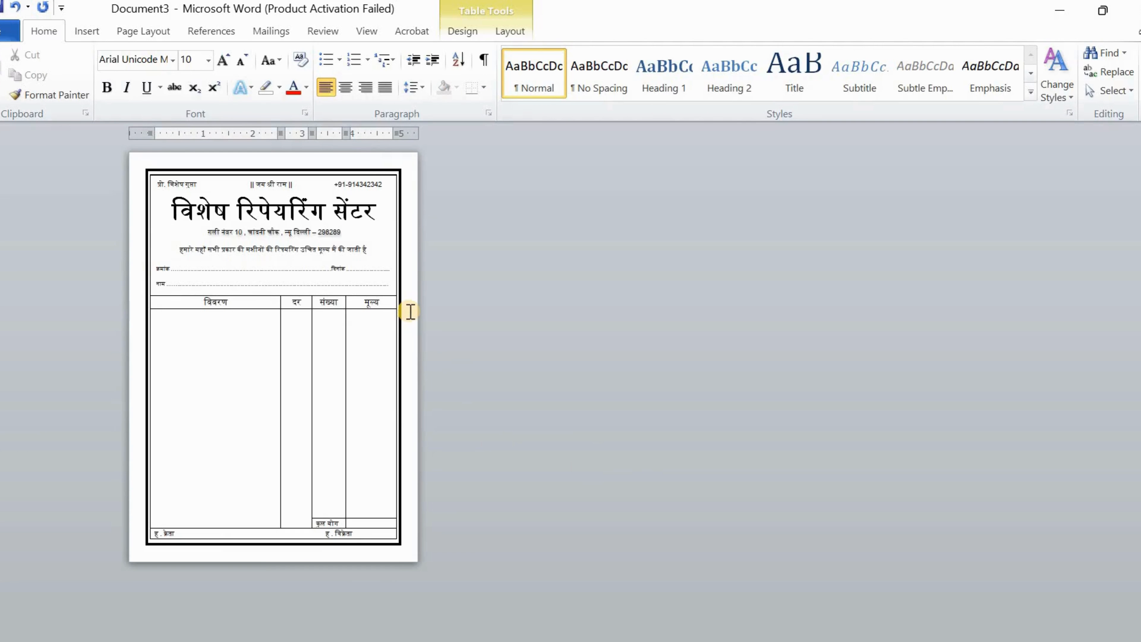
click(129, 189)
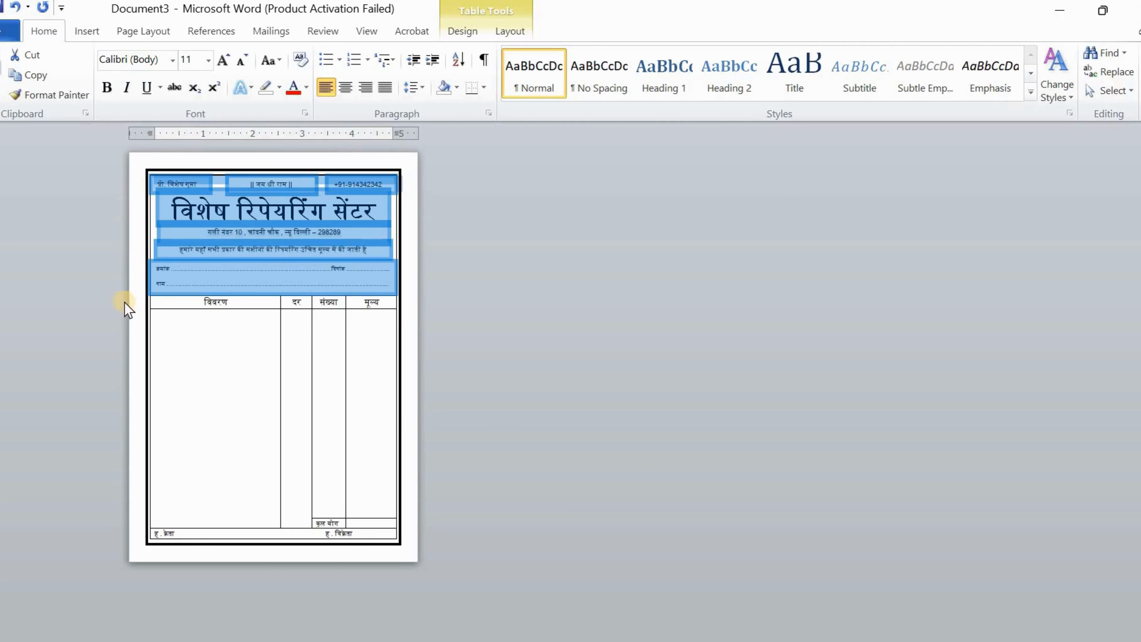
click(132, 316)
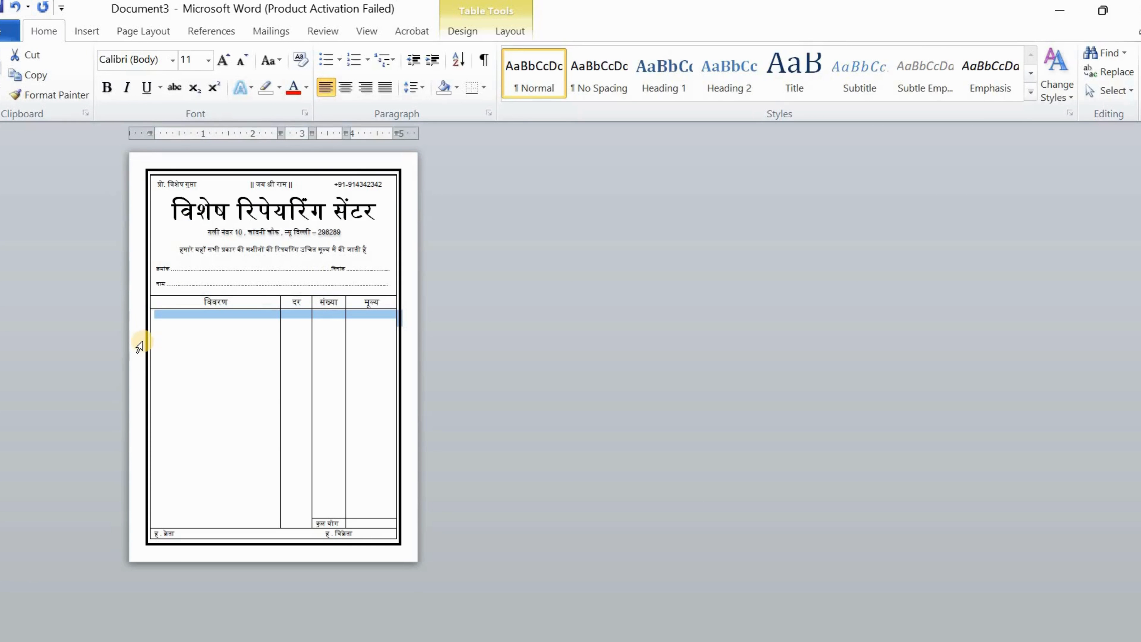
click(174, 351)
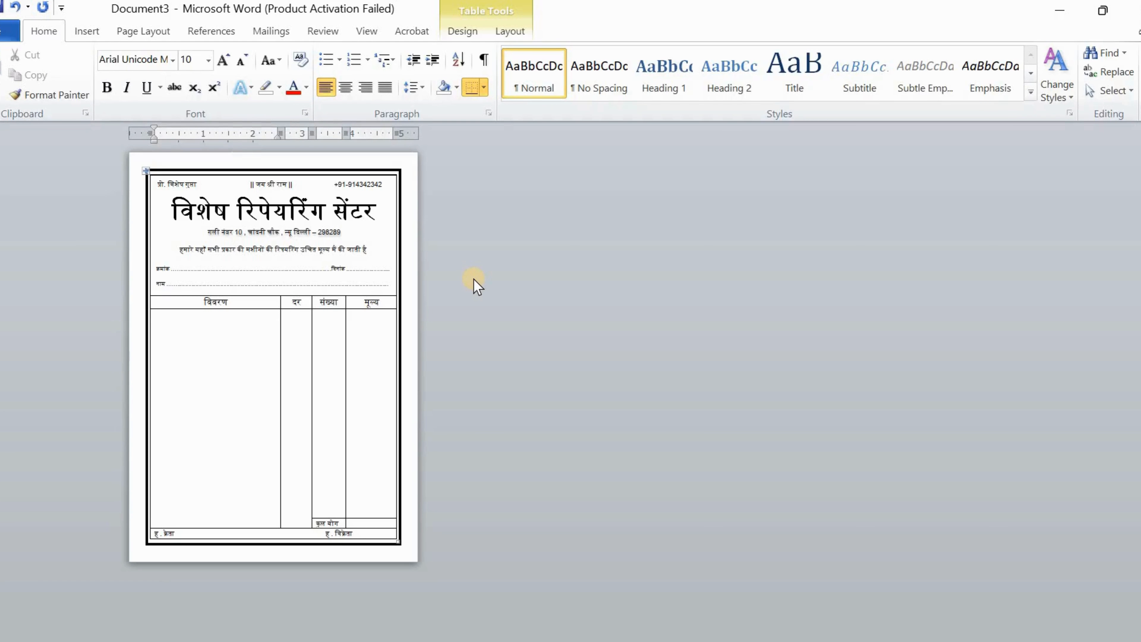
Set the page colour to yellow from the More Colors standard palette
click(130, 36)
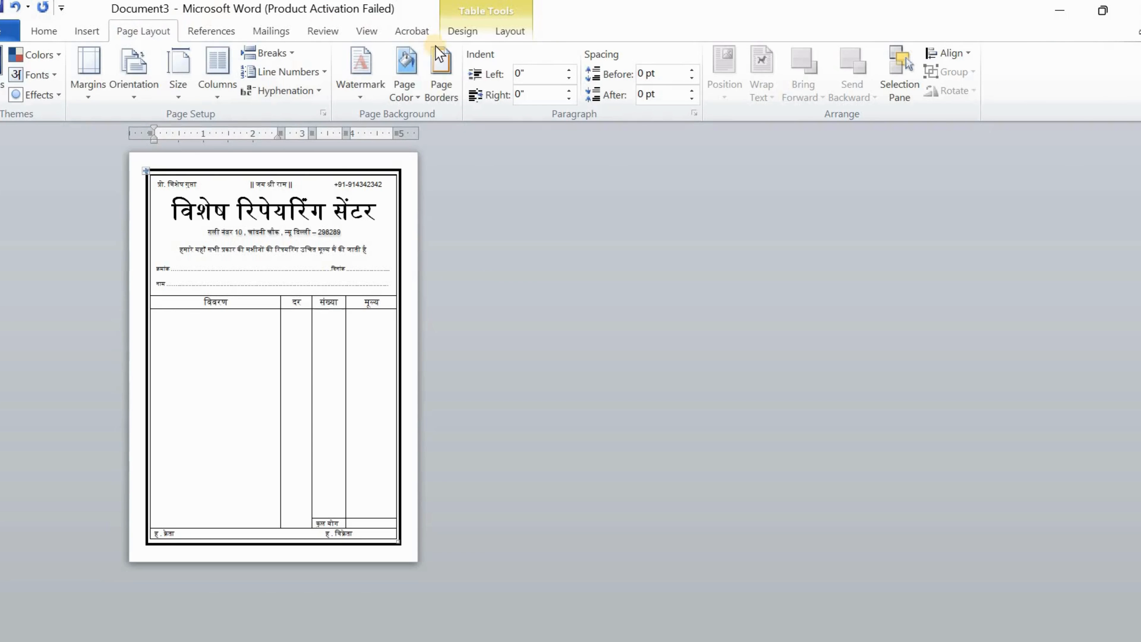
click(418, 93)
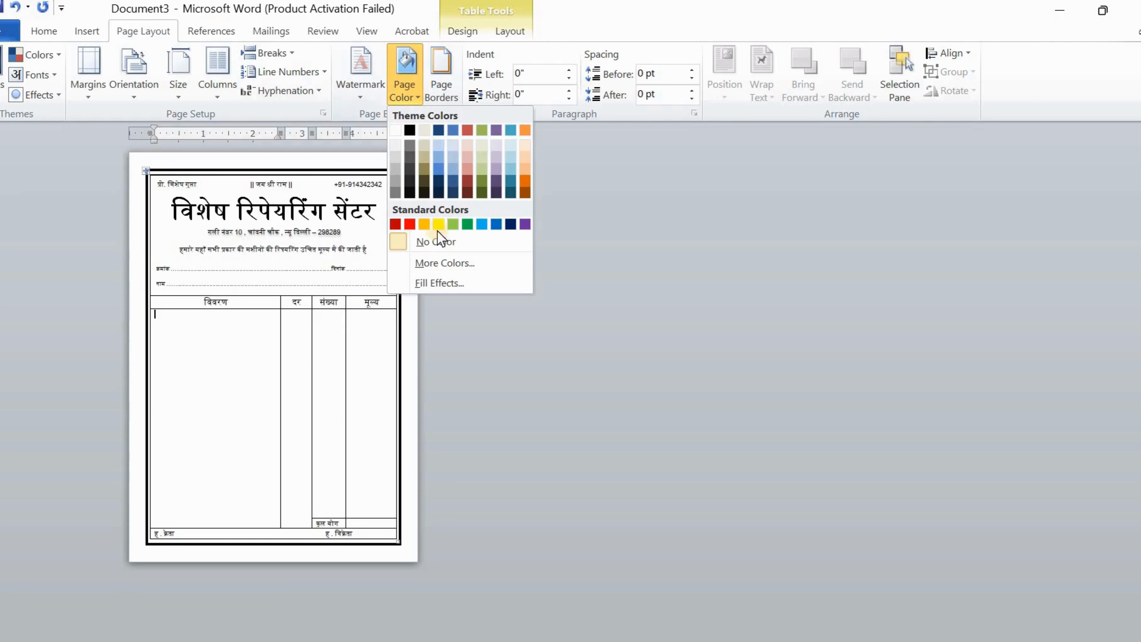
click(454, 269)
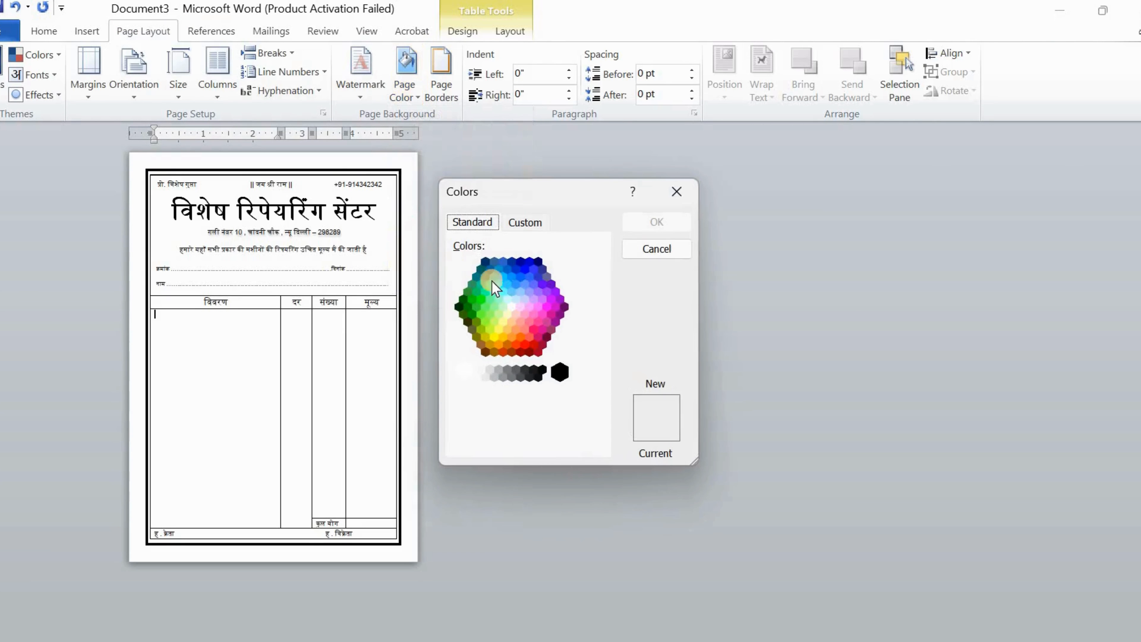
click(534, 314)
click(543, 317)
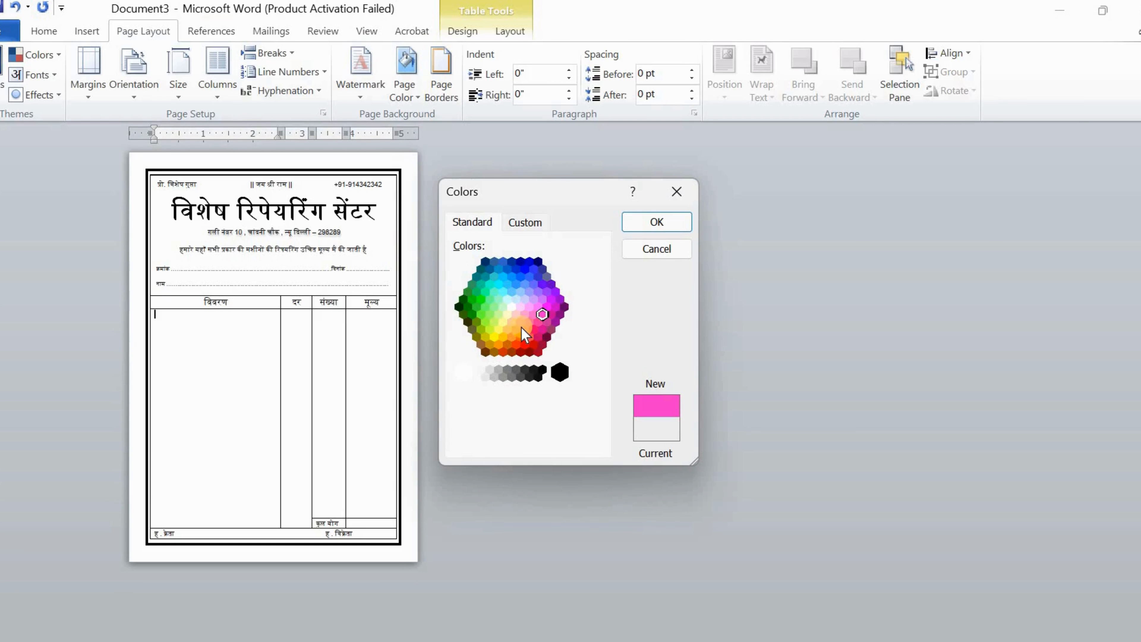
click(497, 330)
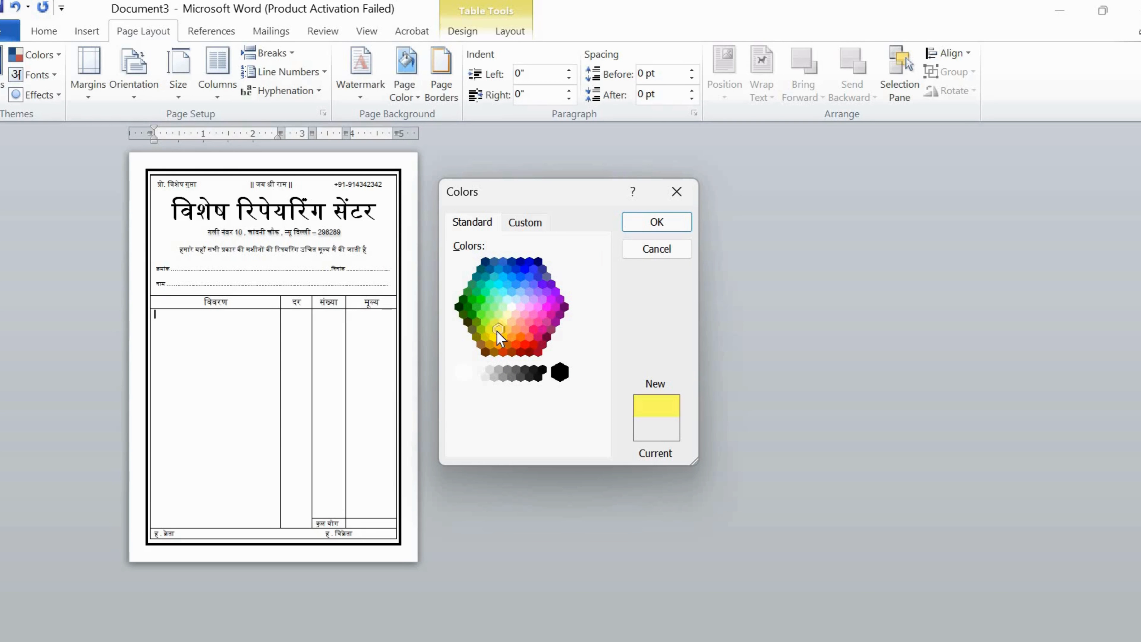
click(656, 224)
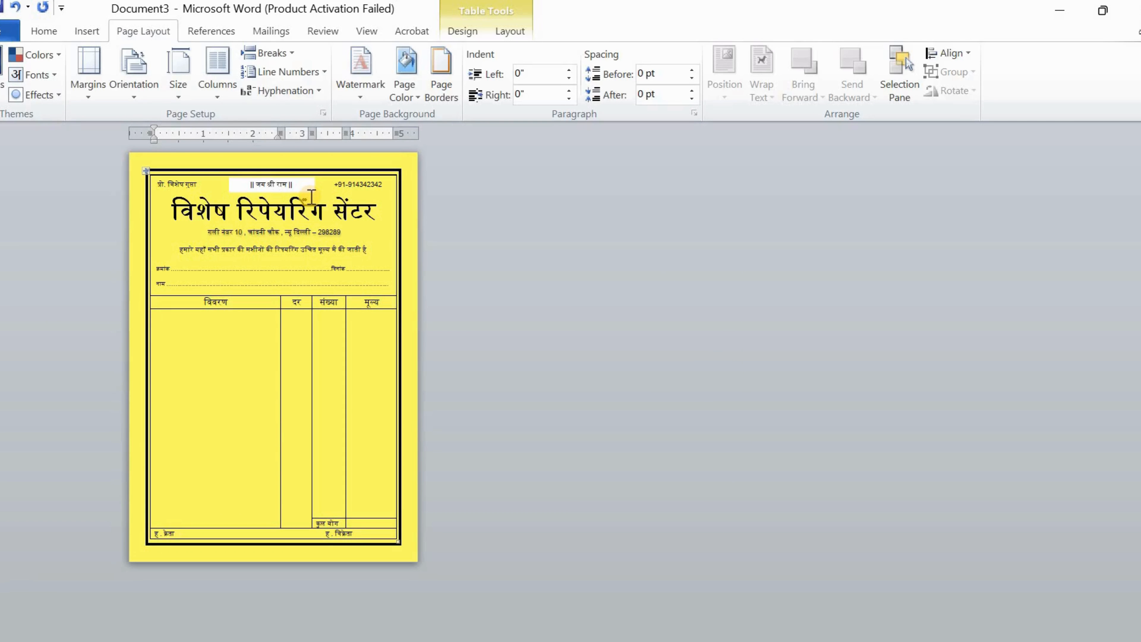
Set the '|| जय श्री राम ||' text box's shape fill to No Fill
click(302, 188)
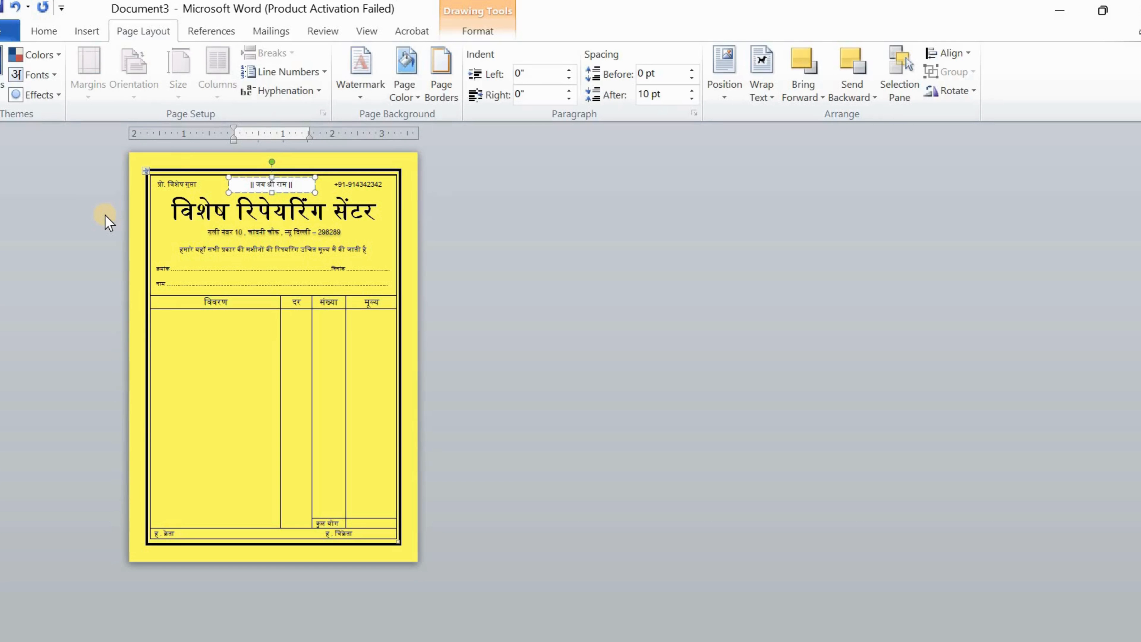
click(479, 32)
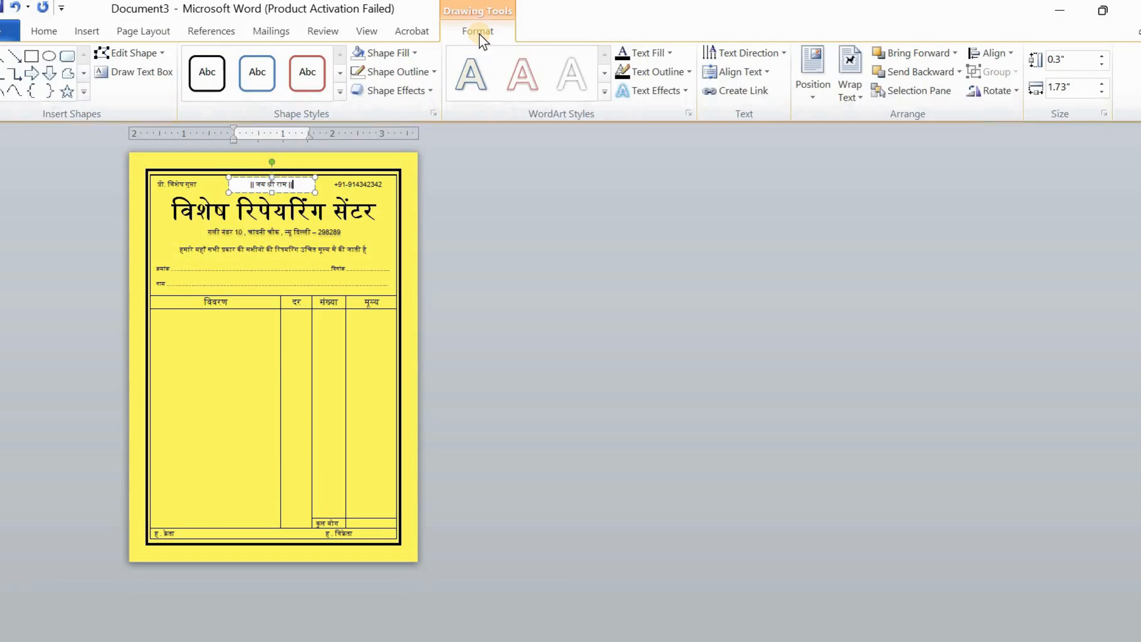
click(413, 53)
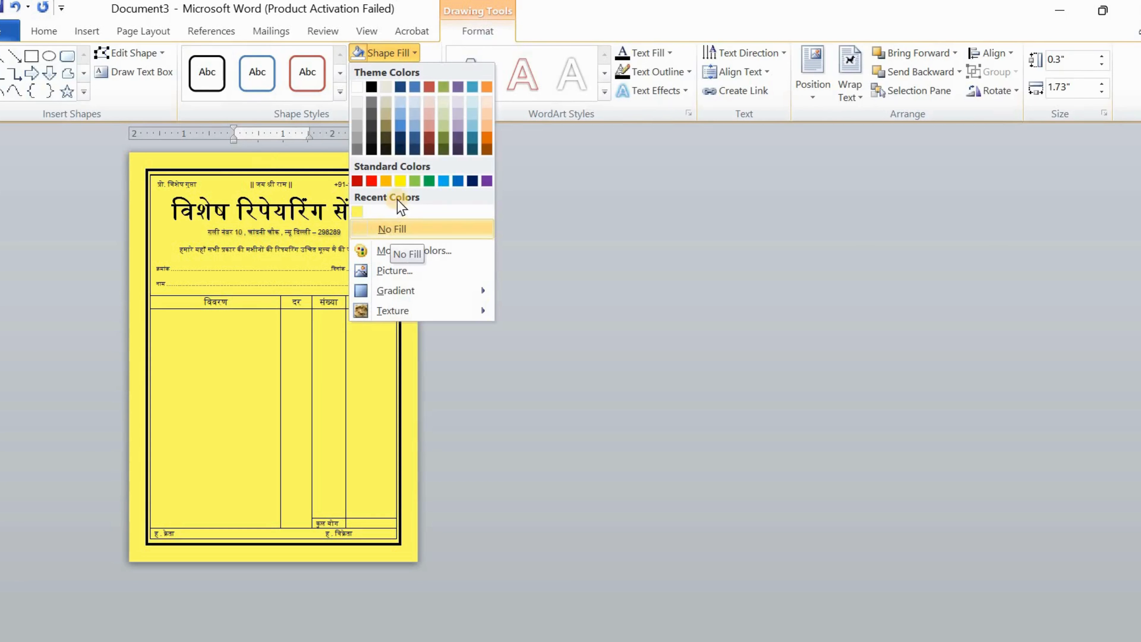
click(391, 233)
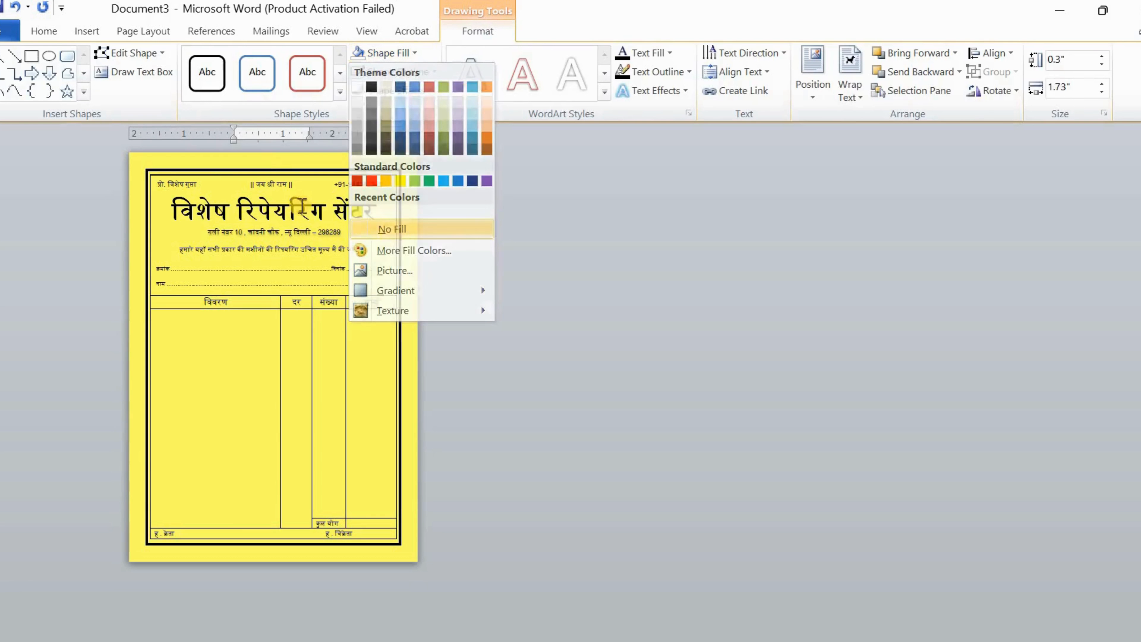
scroll(287, 198, up, 7)
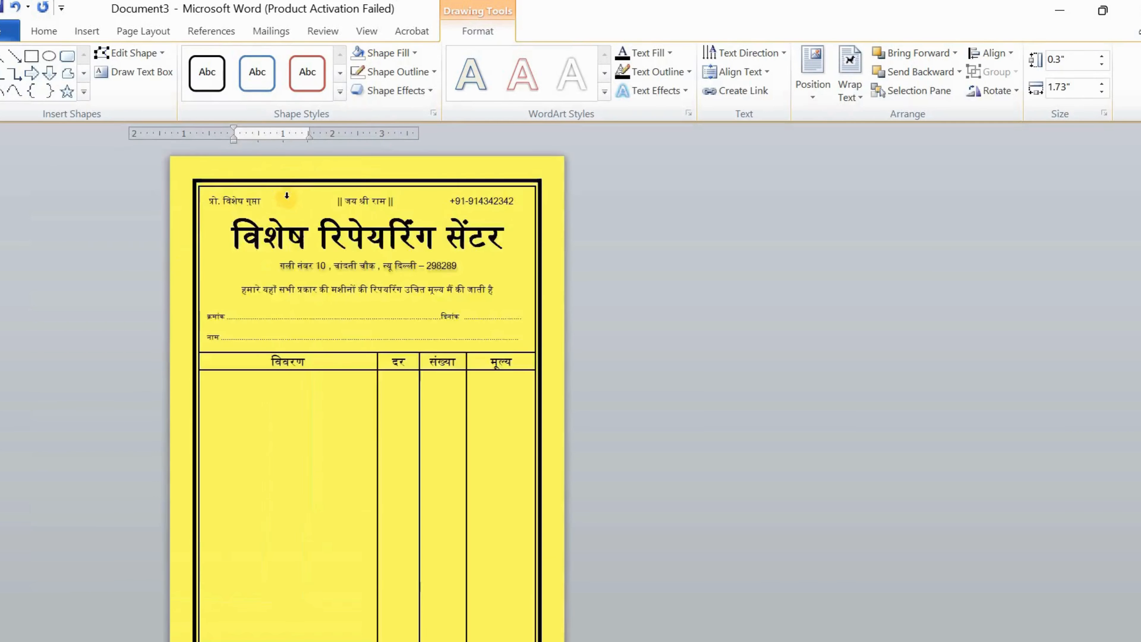
scroll(287, 194, up, 1)
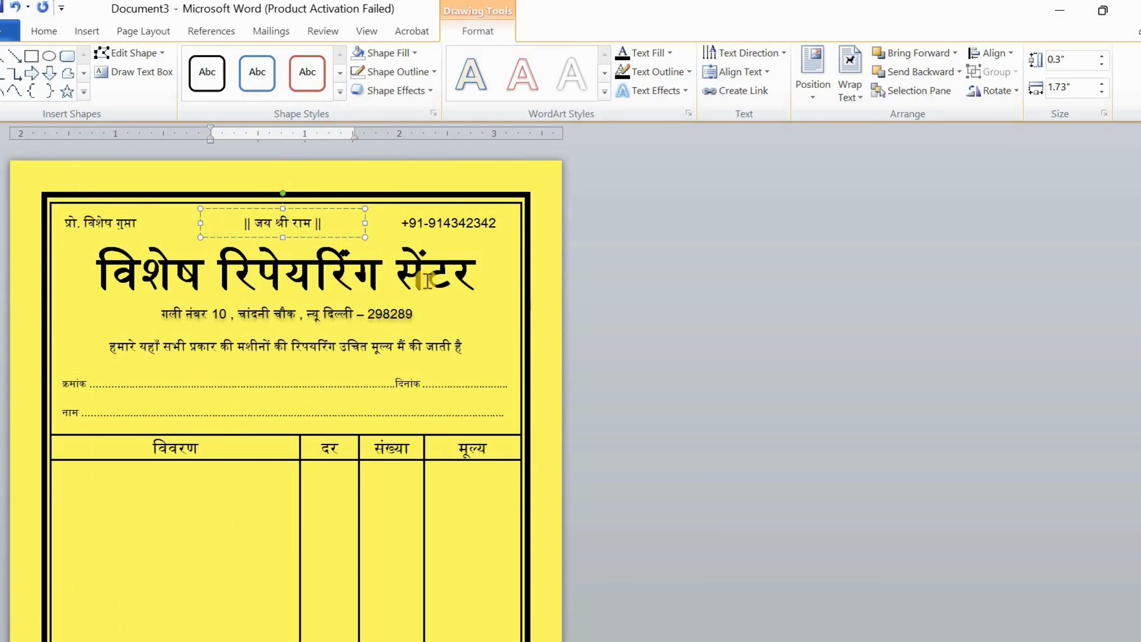
click(564, 288)
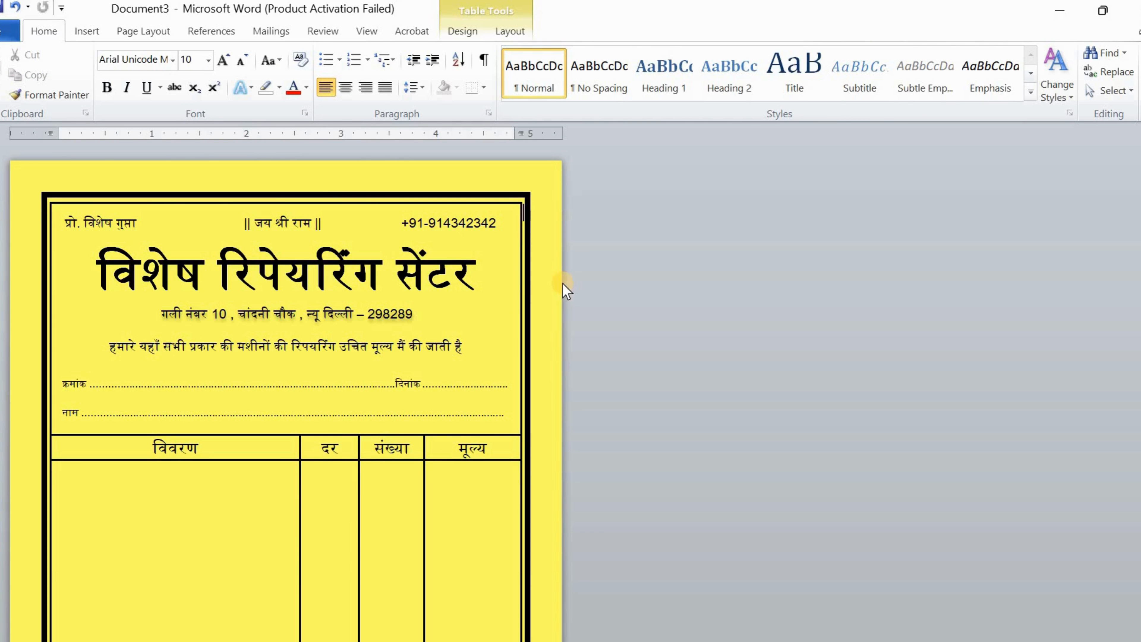
Show the print preview of the rebuilt bill form
click(9, 31)
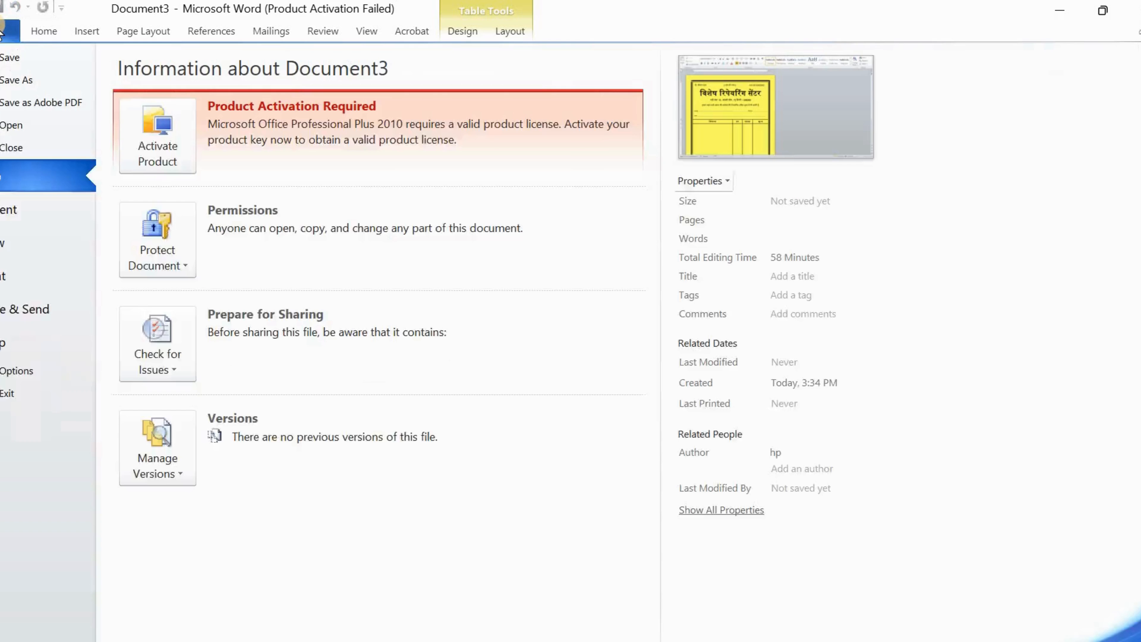
click(82, 281)
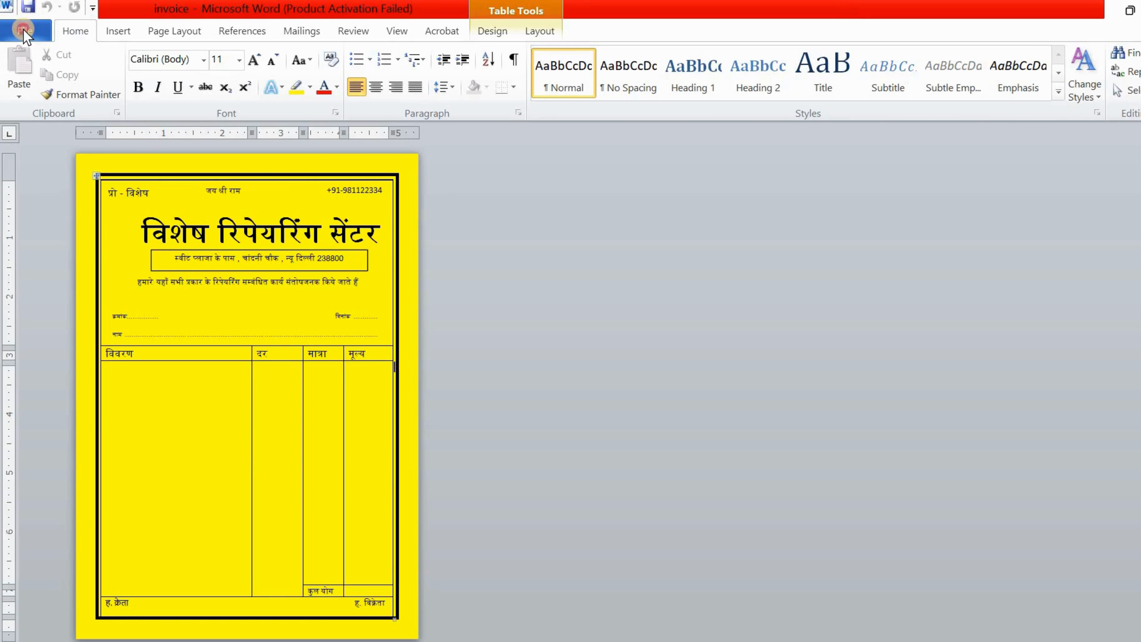
Preview the invoice's printout, then bring up Word Options
click(23, 33)
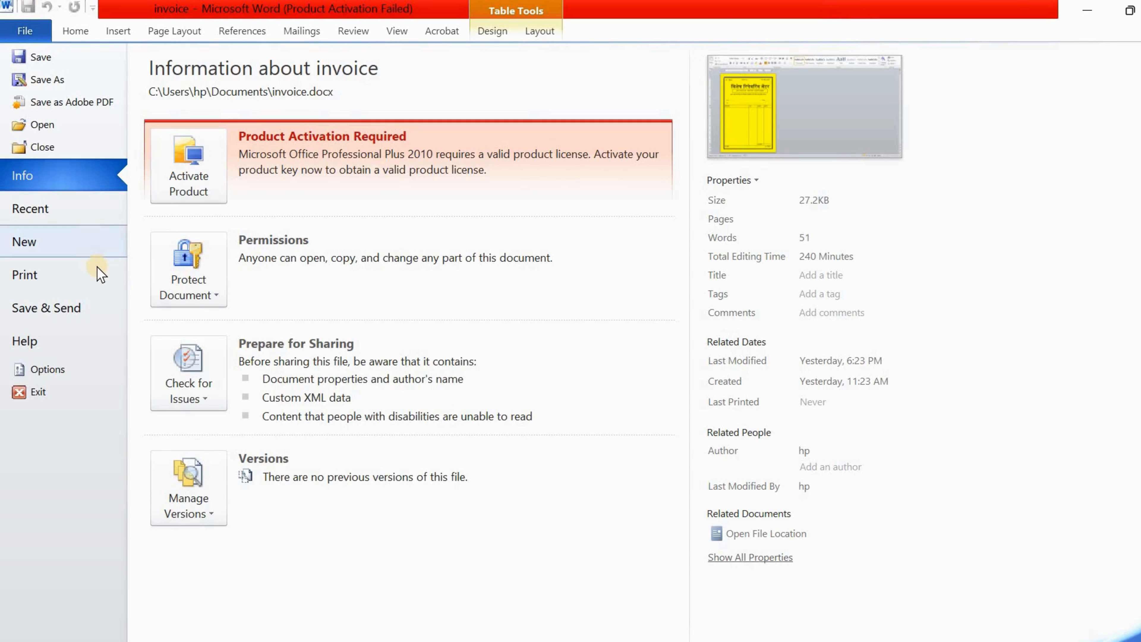
click(99, 279)
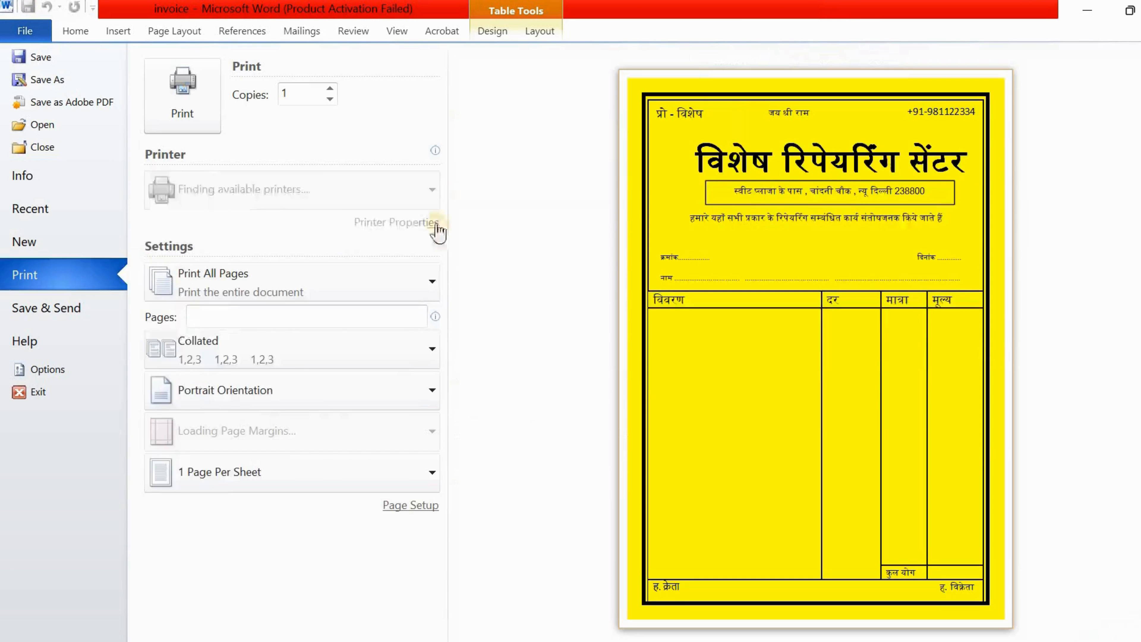
click(46, 370)
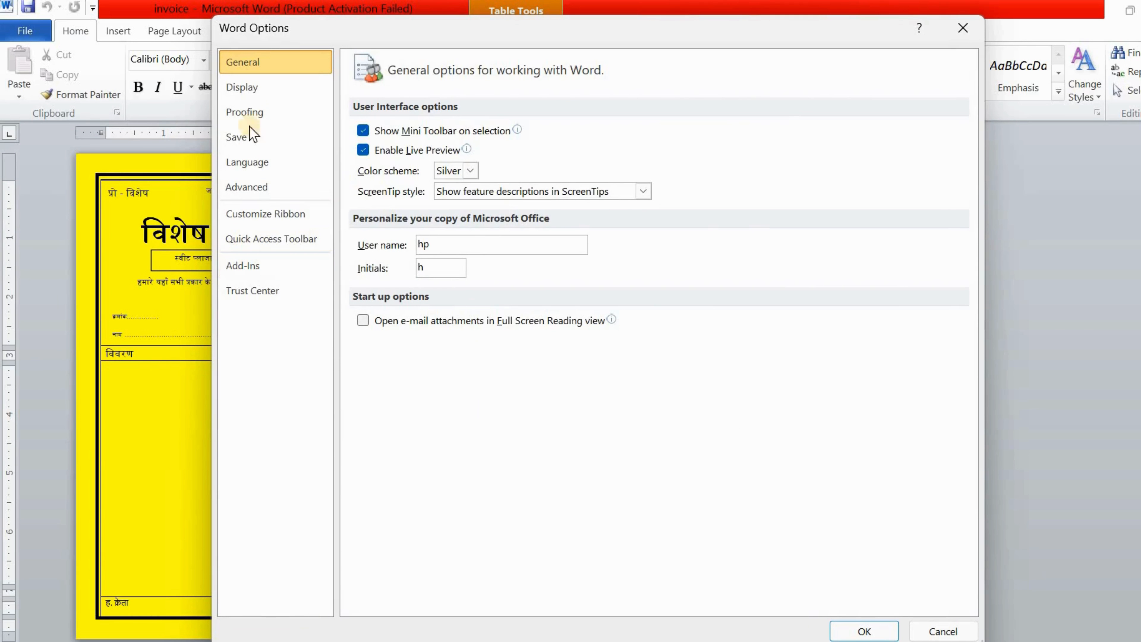
Turn off 'Print background colors and images' in the Display options and confirm
click(256, 88)
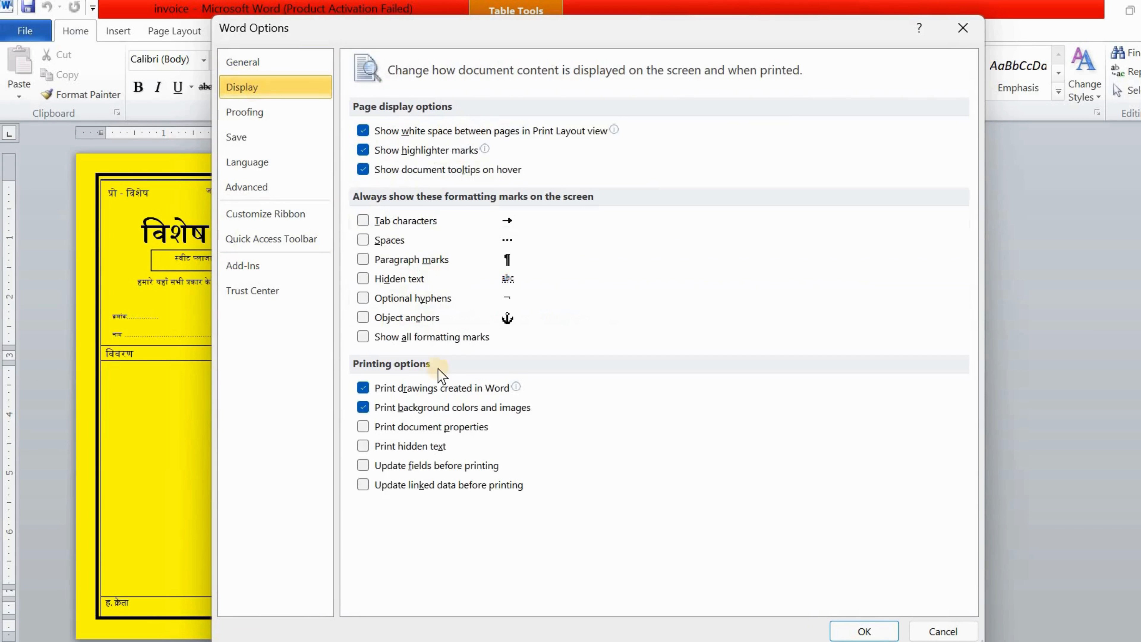
click(364, 407)
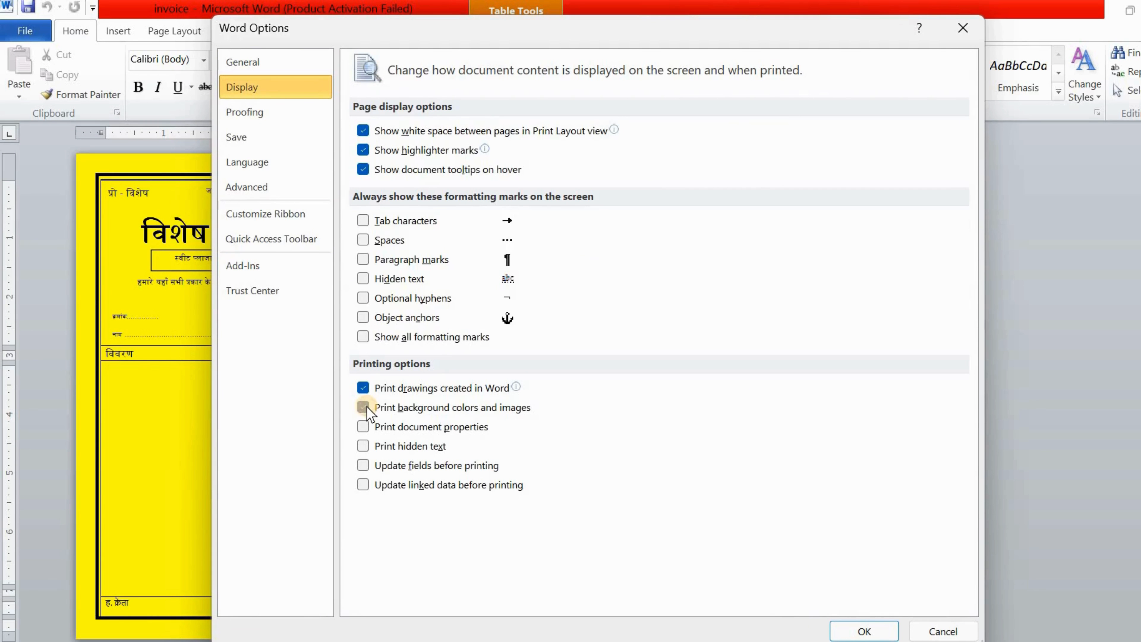
click(876, 631)
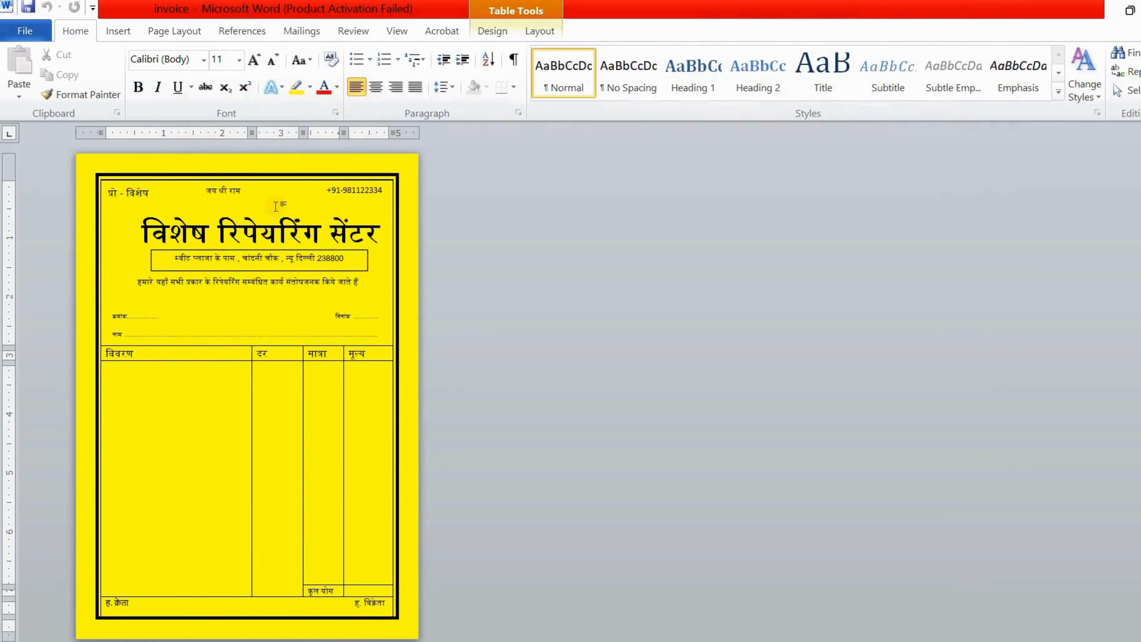
click(26, 34)
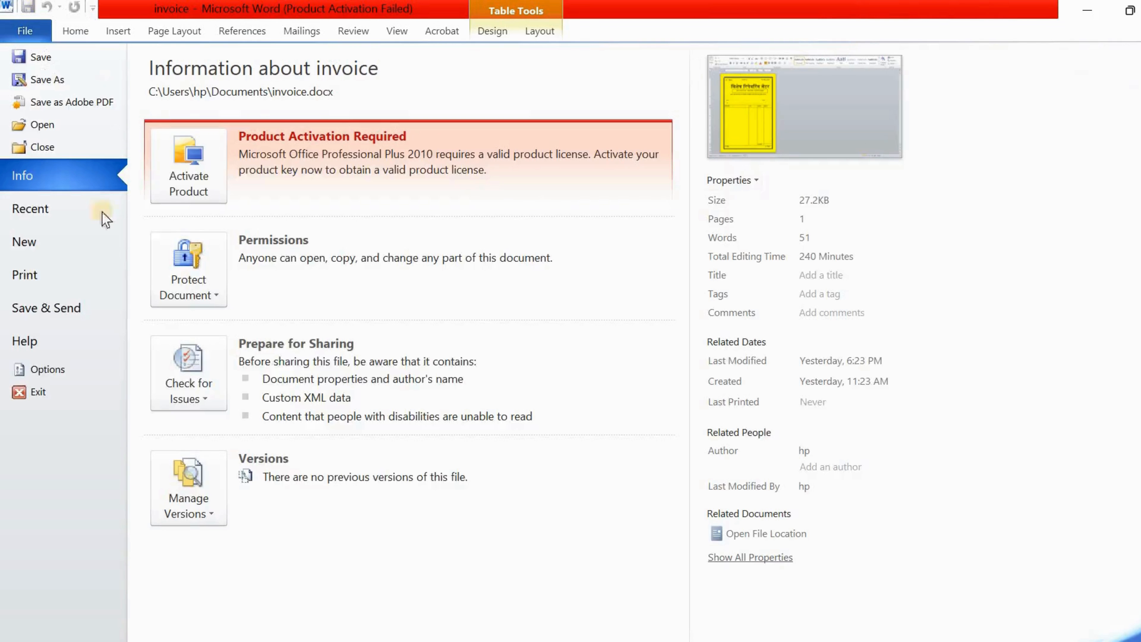
click(49, 278)
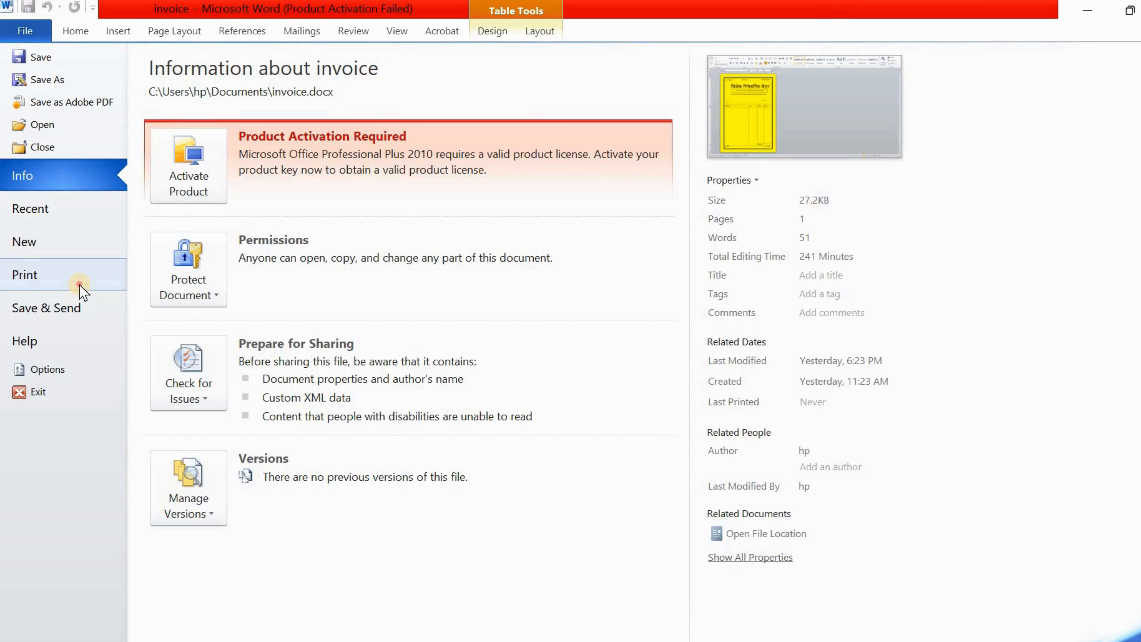
click(80, 285)
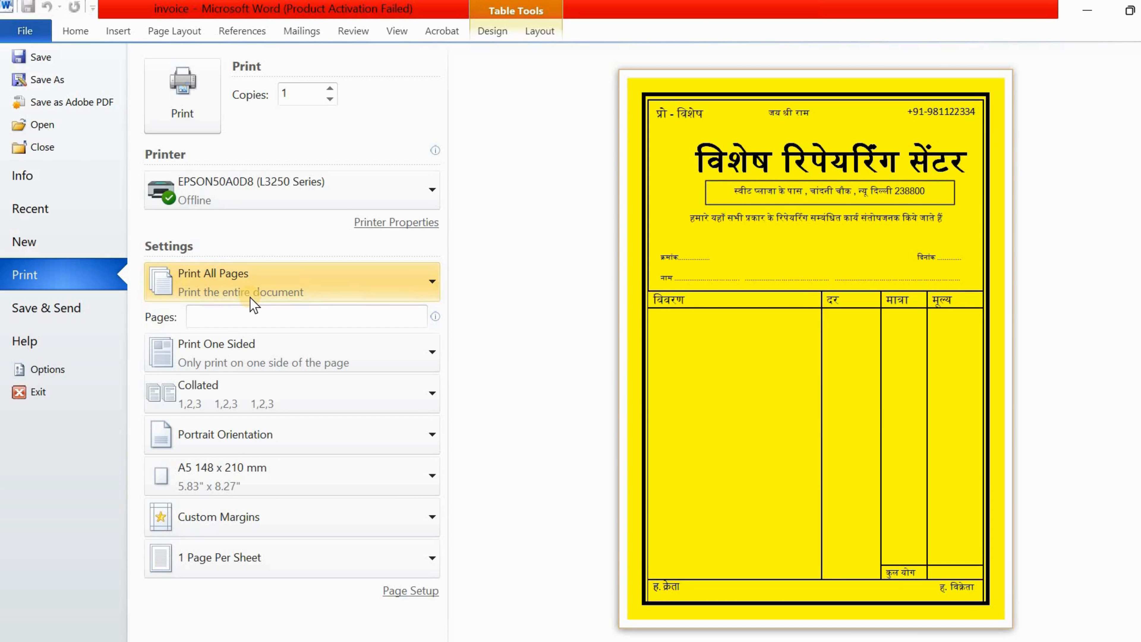
click(24, 31)
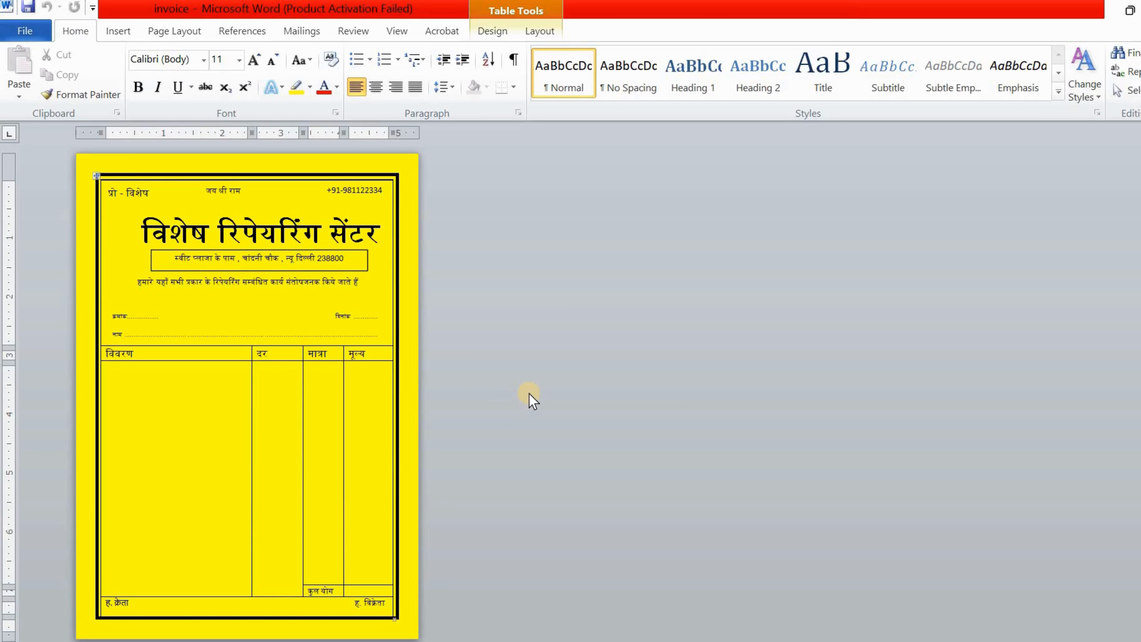